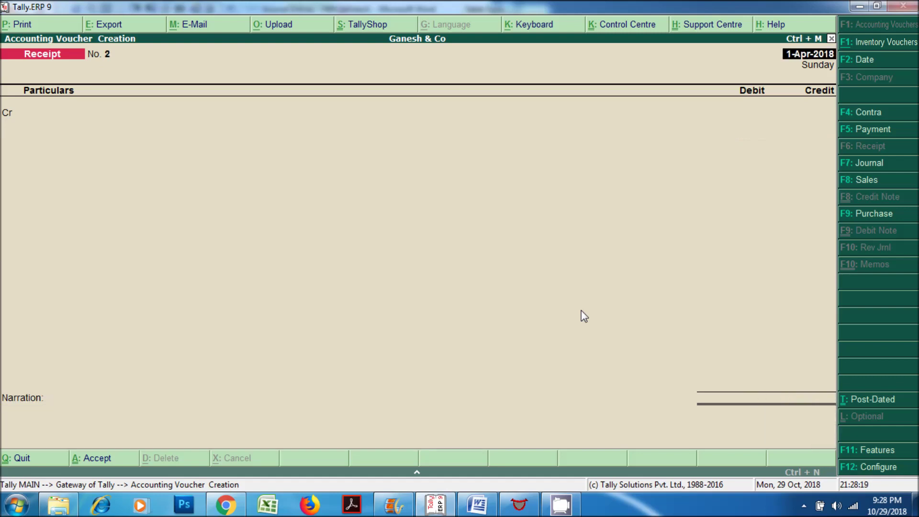
# Step: Leave the receipt voucher and open the cash and bank books to check the cash balance
pyautogui.press('Escape')
pyautogui.press('Return')
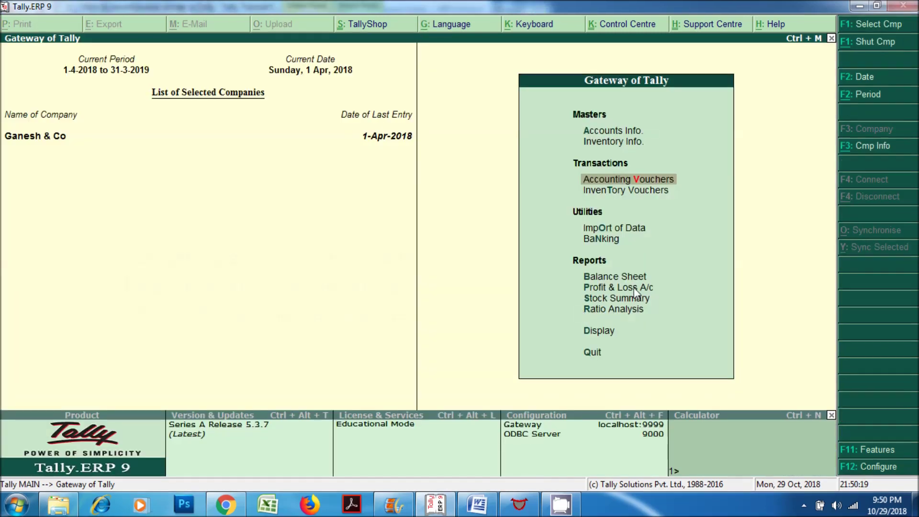
pyautogui.click(598, 331)
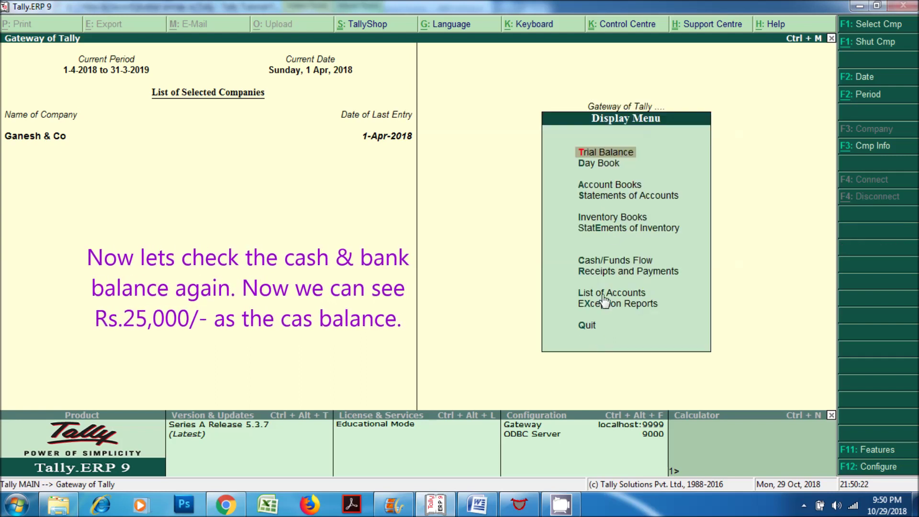
pyautogui.click(610, 186)
pyautogui.click(613, 187)
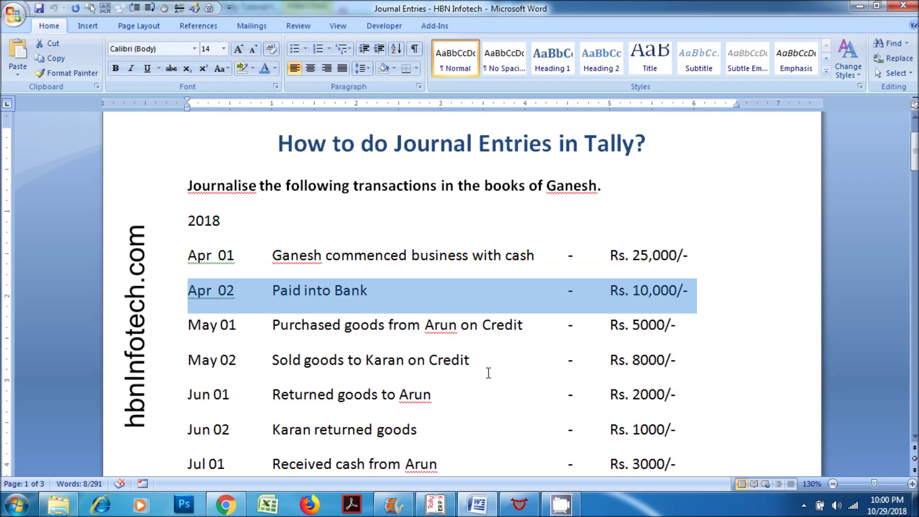
# Step: In the Word document, find and highlight the Apr 02 journal entry for cash paid into the bank
pyautogui.scroll(-15, 489, 373)
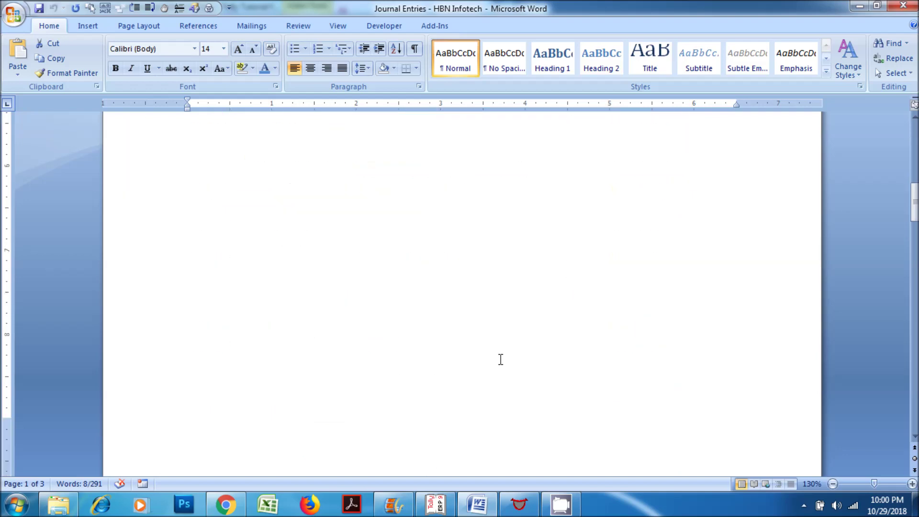
pyautogui.scroll(-5, 501, 360)
pyautogui.scroll(-3, 501, 359)
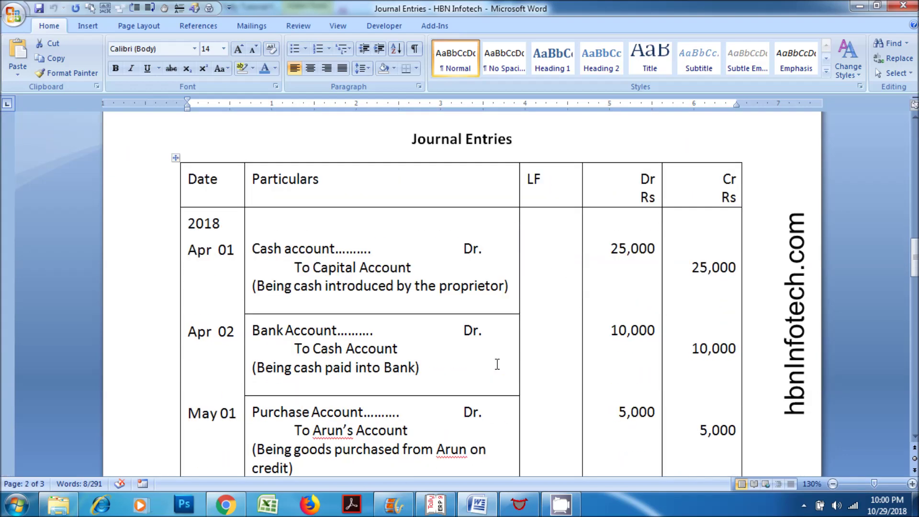
pyautogui.moveTo(255, 286); pyautogui.dragTo(468, 334)
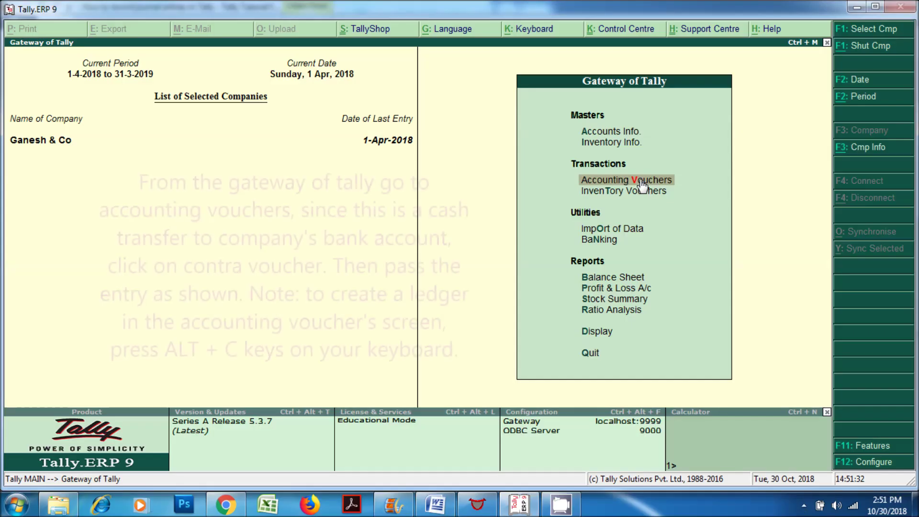
# Step: Switch to Tally.ERP 9 and start a contra voucher dated 2-4-18
pyautogui.click(637, 179)
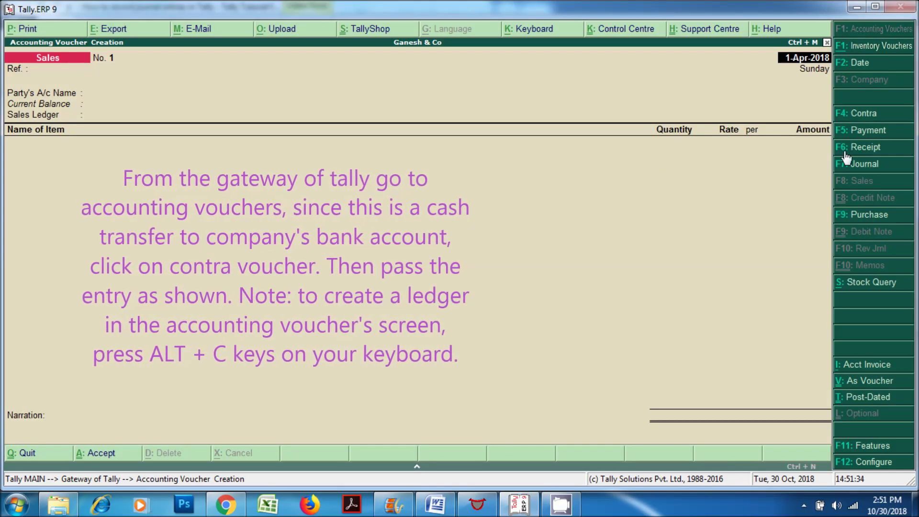
pyautogui.click(858, 113)
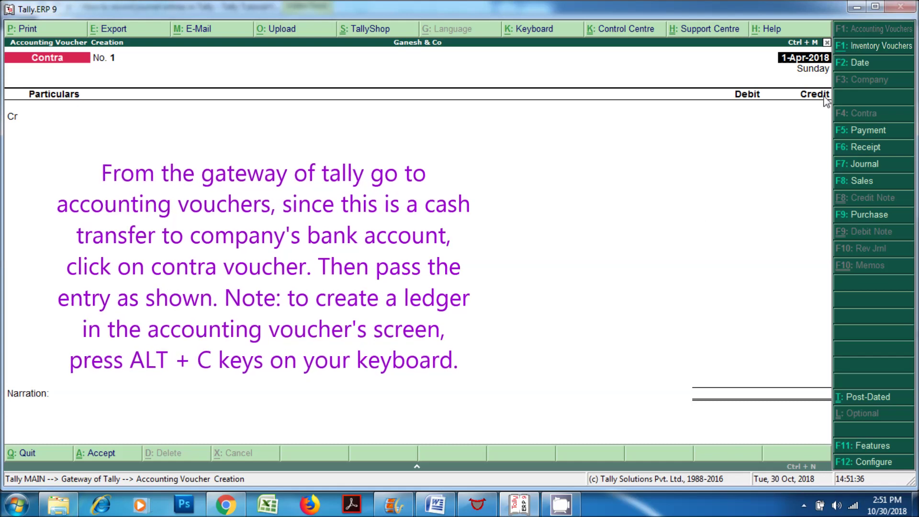
pyautogui.click(853, 63)
pyautogui.write('2-4-18')
pyautogui.press('Return')
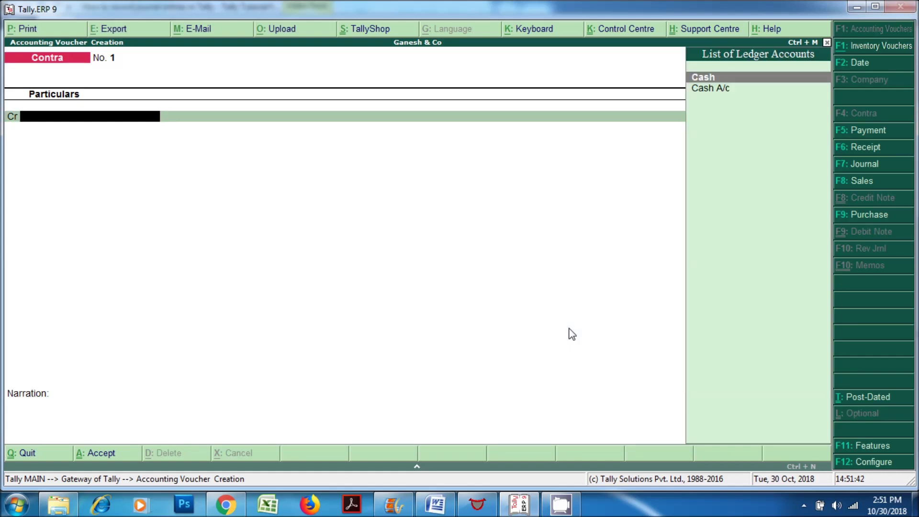
# Step: Credit the Cash ledger with 10000 and start a debit line in the contra voucher
pyautogui.press('Return')
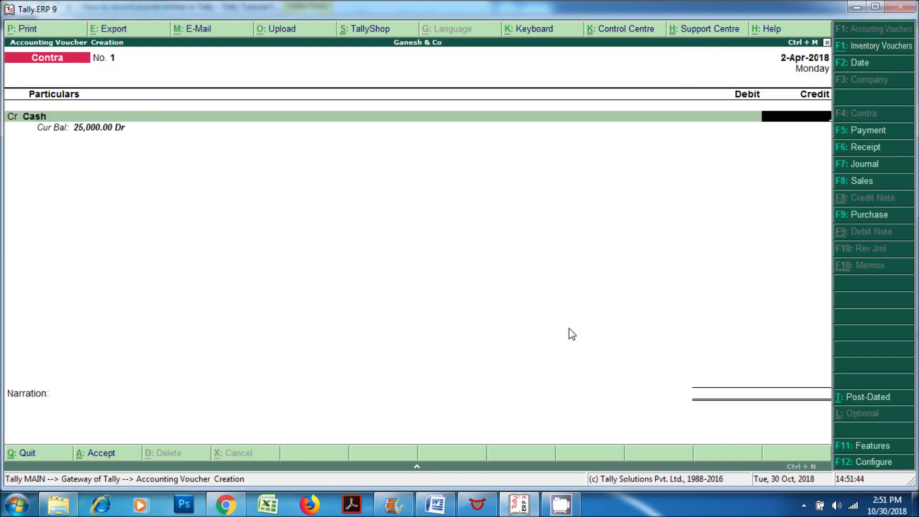
pyautogui.write('10000')
pyautogui.press('Return')
pyautogui.press('d')
pyautogui.press('Return')
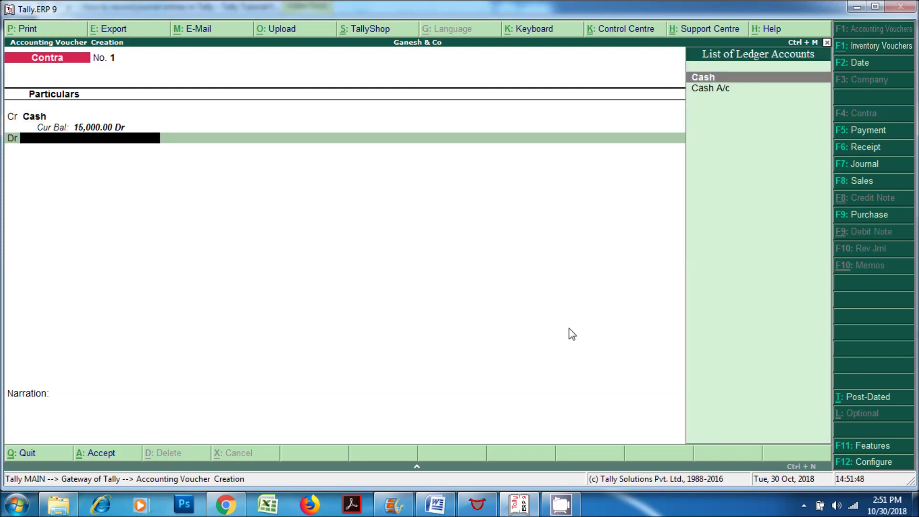
# Step: Create a ledger named Bank A/c under Bank Accounts from within the voucher, keeping the default details
pyautogui.hotkey('alt', 'c')
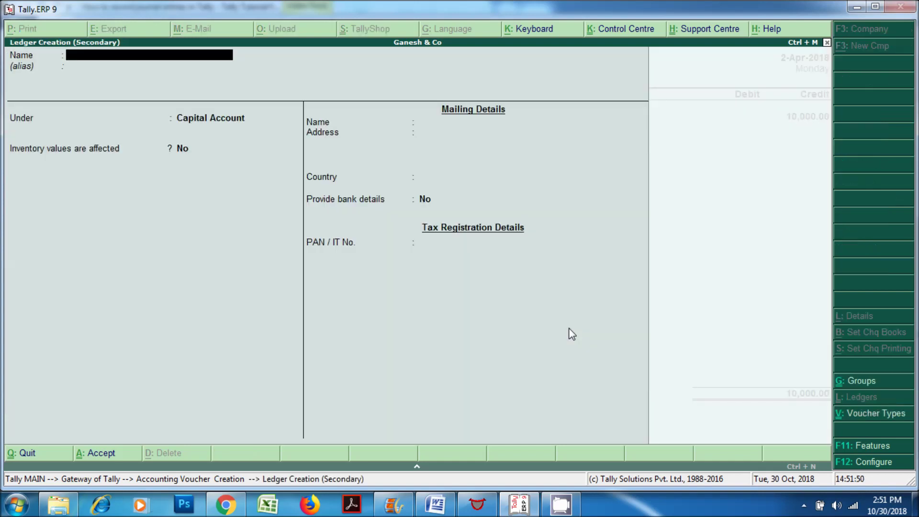
pyautogui.write('Bank a/c')
pyautogui.press('Return')
pyautogui.press('Return')
pyautogui.write('Ban')
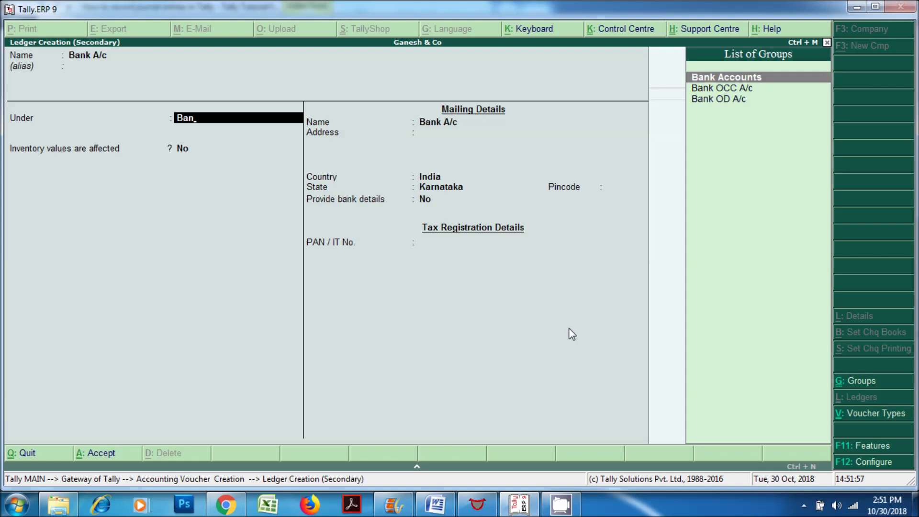
pyautogui.press('Return')
pyautogui.press('Return')
pyautogui.press('Return')
pyautogui.press('Return')
pyautogui.press('Return')
pyautogui.press('Return')
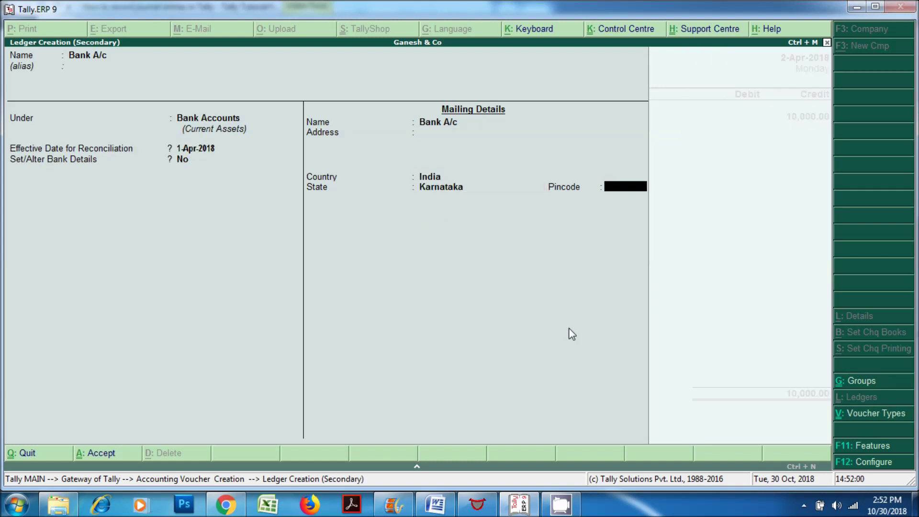
pyautogui.hotkey('ctrl', 'a')
pyautogui.press('Return')
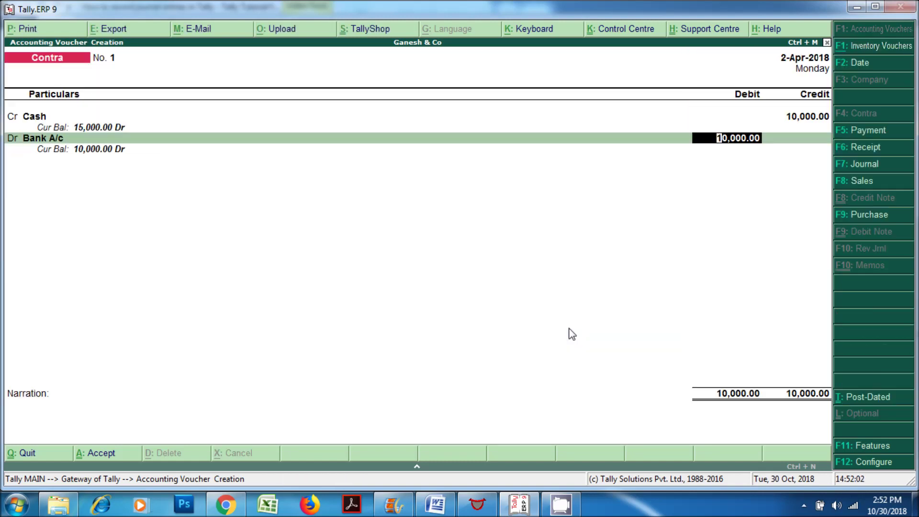
# Step: Debit Bank A/c with 10,000 as a cash deposit of 10 notes of 1000 and save the voucher without a narration
pyautogui.press('Return')
pyautogui.press('Return')
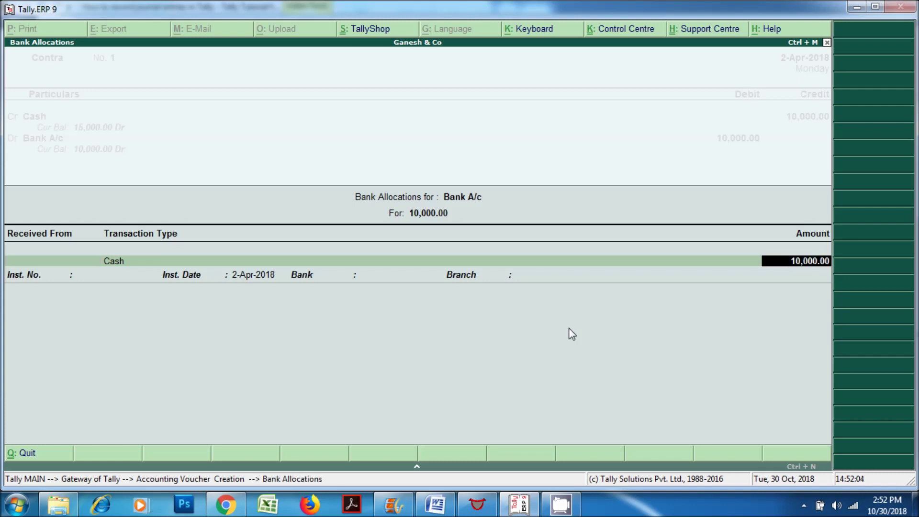
pyautogui.press('Return')
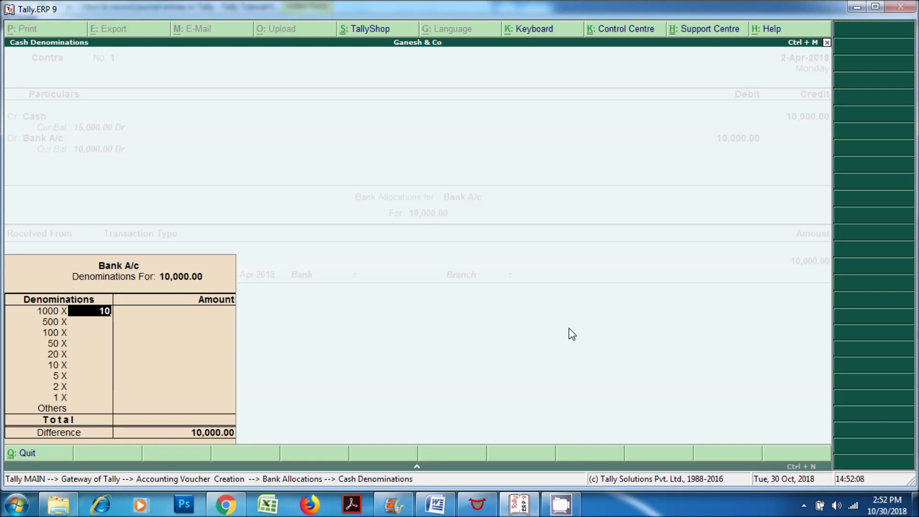
pyautogui.press('Return')
pyautogui.press('Return')
pyautogui.press('Return')
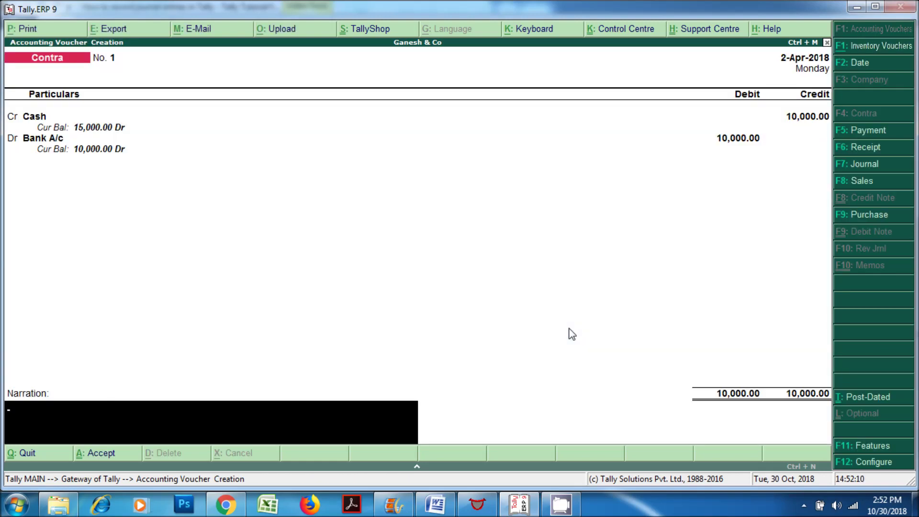
pyautogui.press('Return')
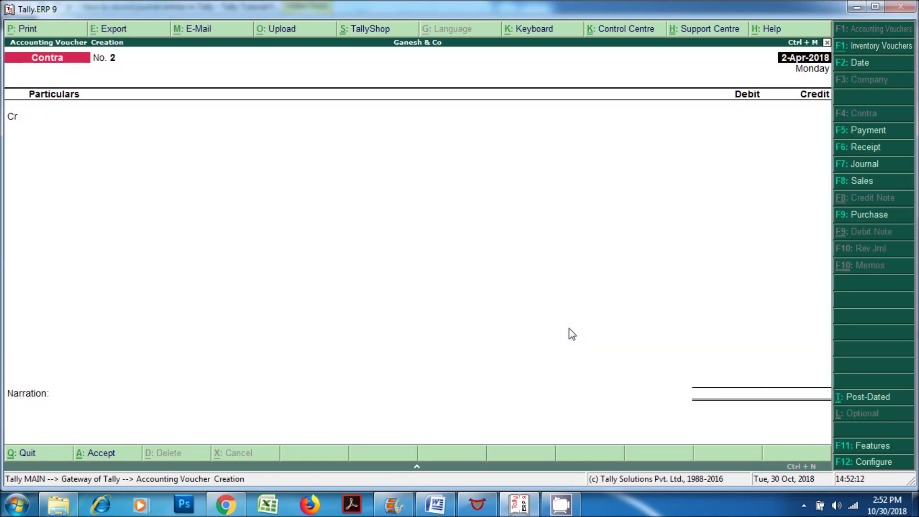
# Step: Leave voucher entry and check the Cash and Bank A/c closing balances in the Cash/Bank Summary
pyautogui.press('Escape')
pyautogui.press('Return')
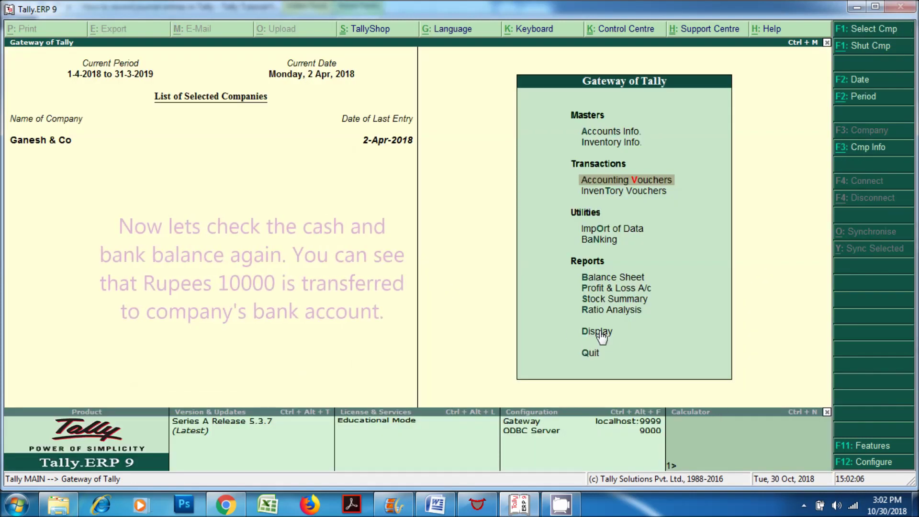
pyautogui.click(598, 335)
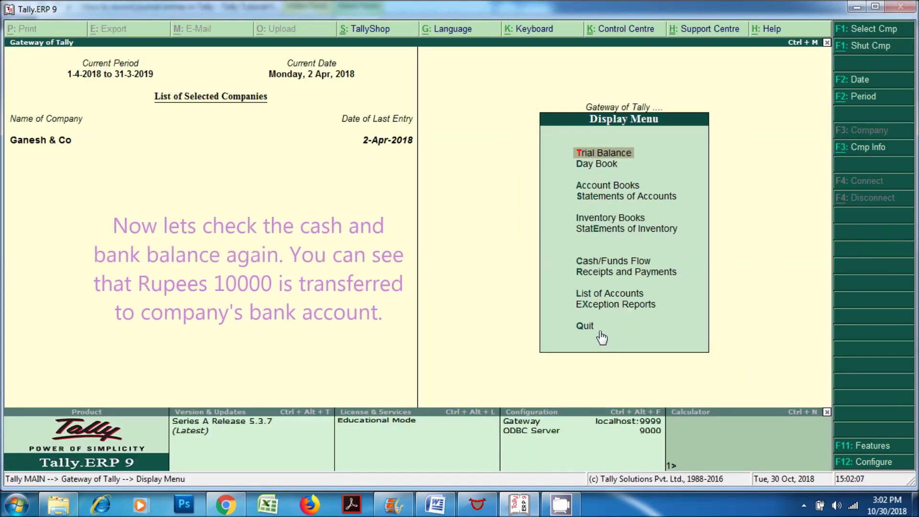
pyautogui.click(602, 185)
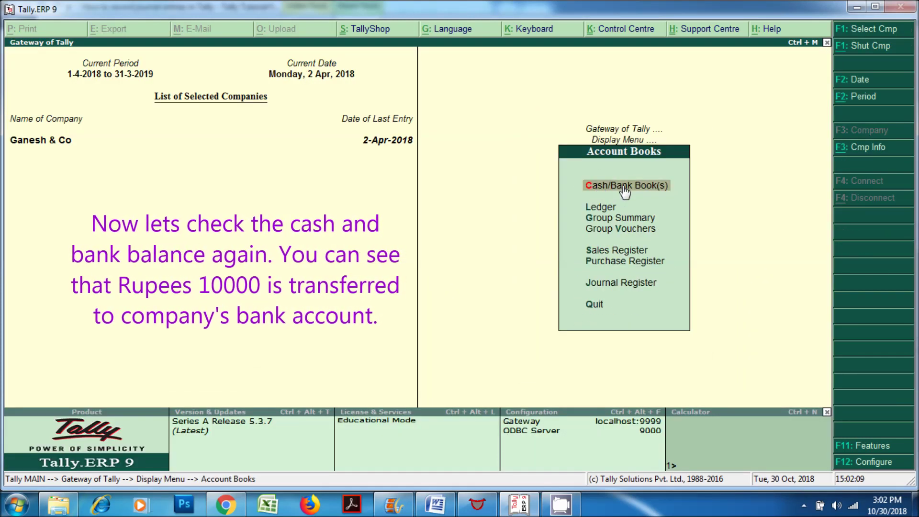
pyautogui.click(625, 187)
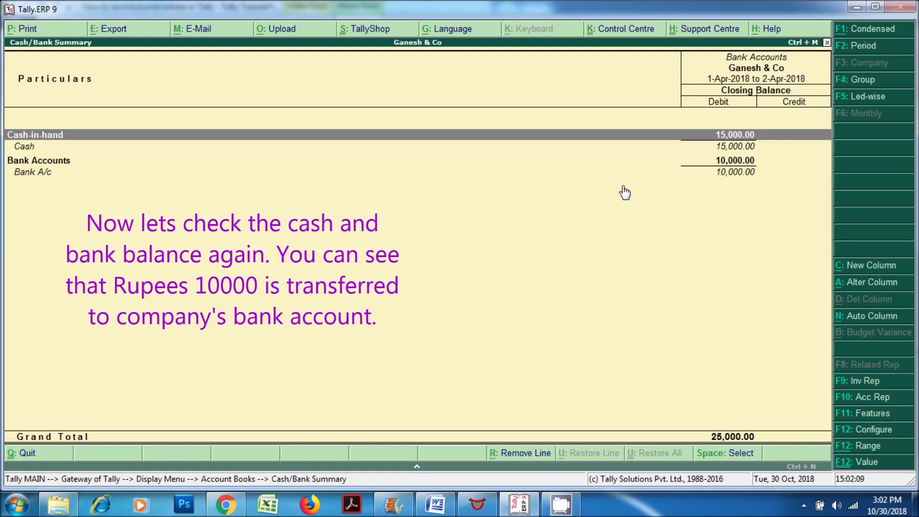
pyautogui.click(728, 176)
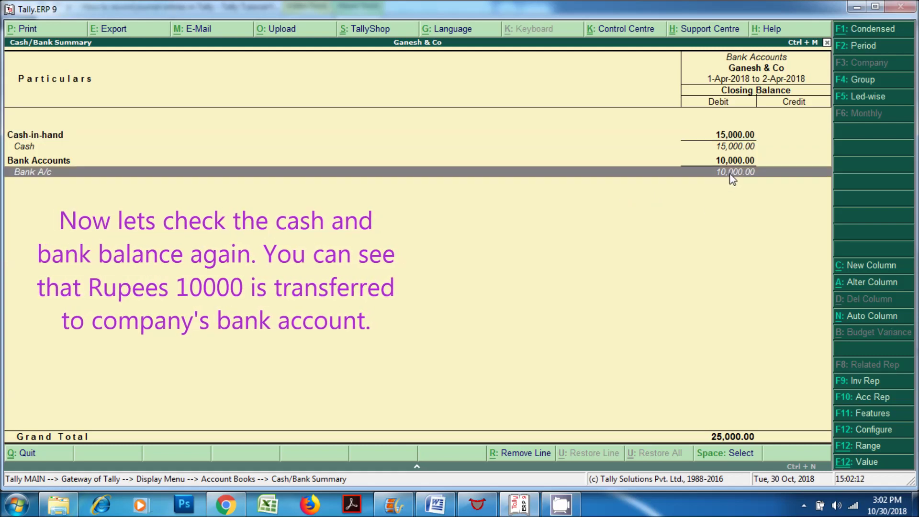
pyautogui.click(735, 146)
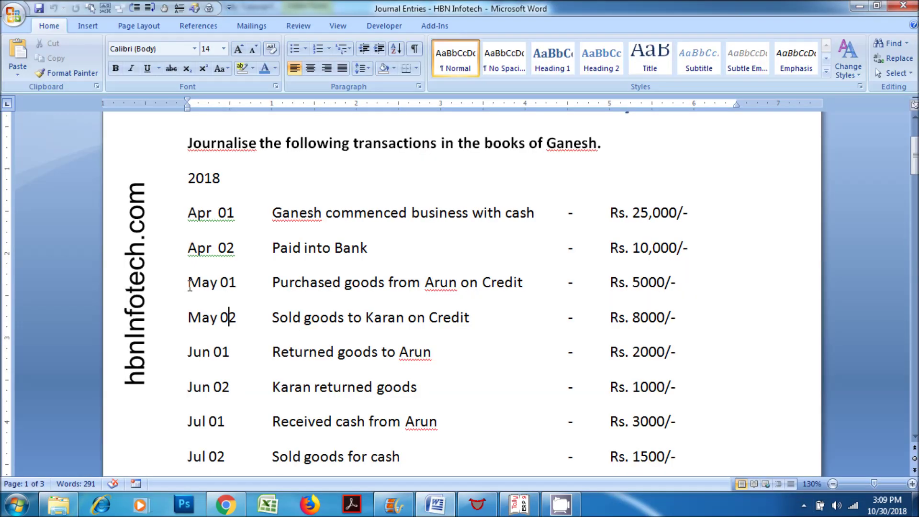
# Step: In the Word document, highlight the May 01 credit purchase transaction and its matching entry in the Journal Entries table
pyautogui.moveTo(190, 285); pyautogui.dragTo(685, 296)
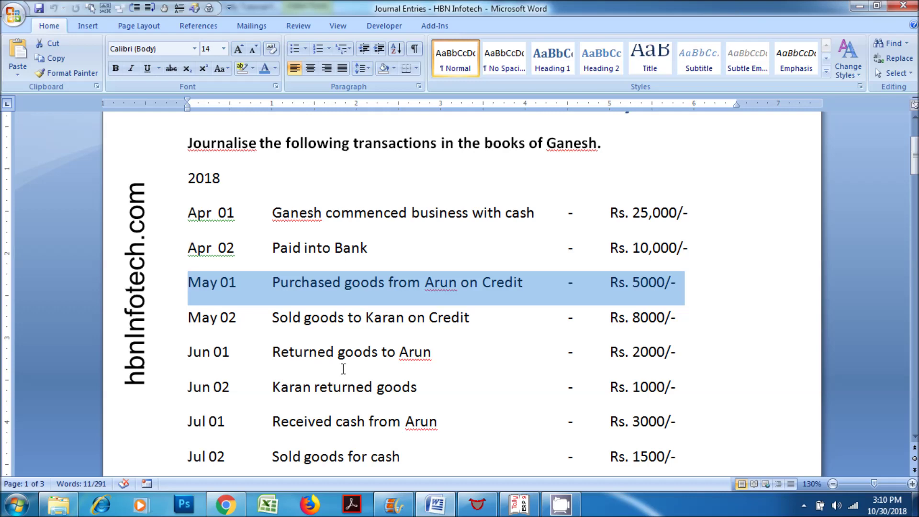
pyautogui.scroll(-15, 344, 369)
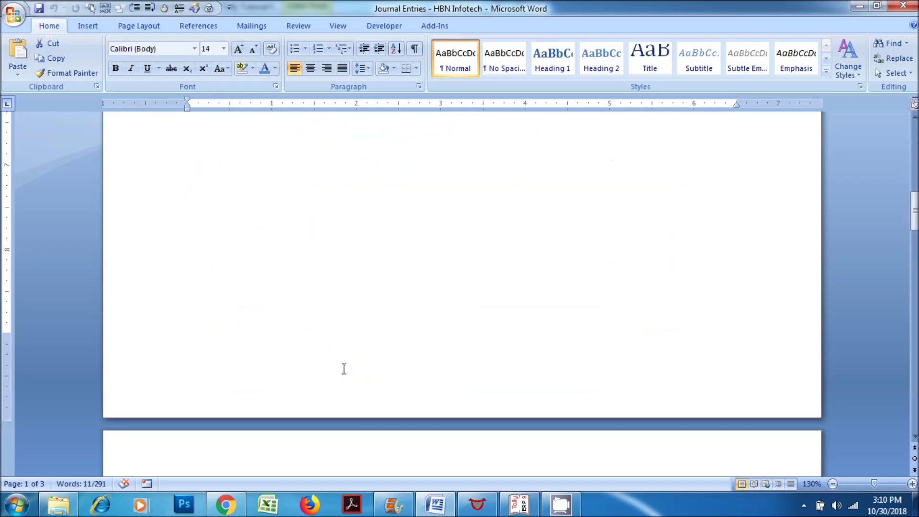
pyautogui.scroll(-8, 344, 369)
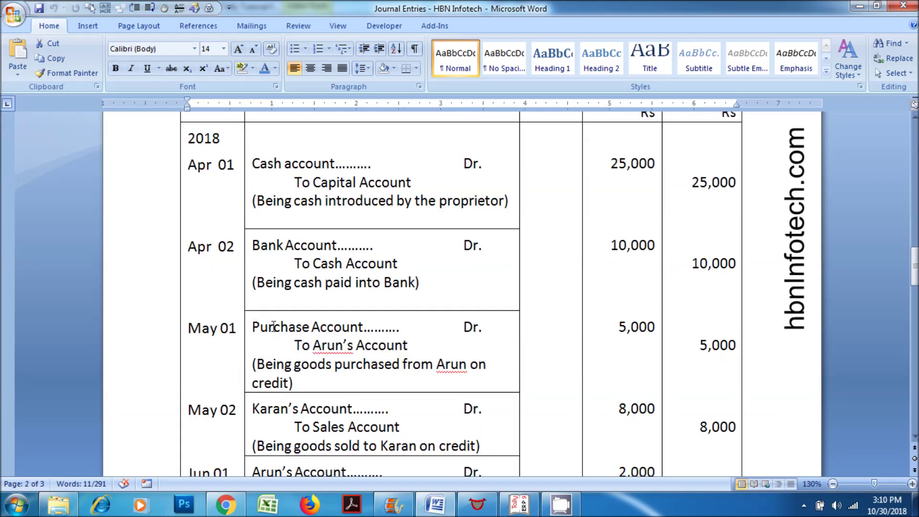
pyautogui.scroll(-1, 246, 287)
pyautogui.moveTo(256, 282); pyautogui.dragTo(324, 340)
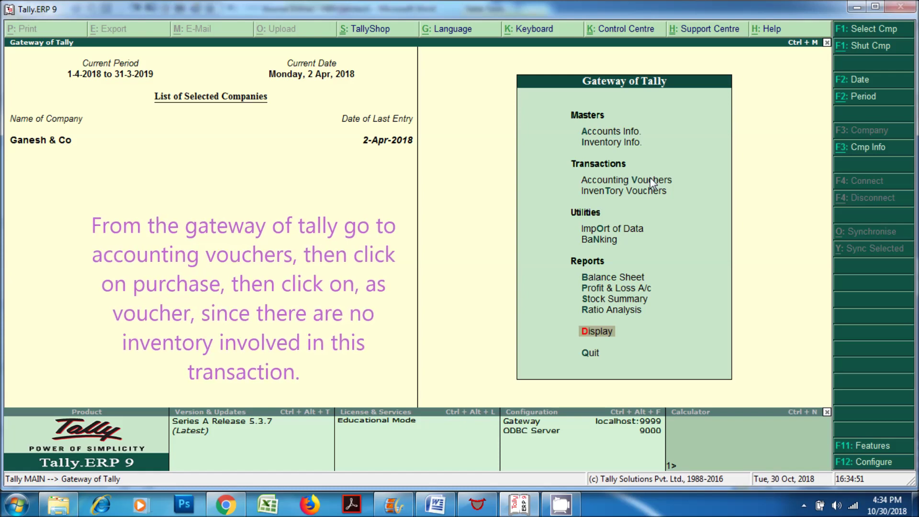
# Step: Switch to Tally.ERP 9 and start a purchase voucher in voucher mode instead of item invoice mode
pyautogui.click(650, 178)
pyautogui.click(645, 181)
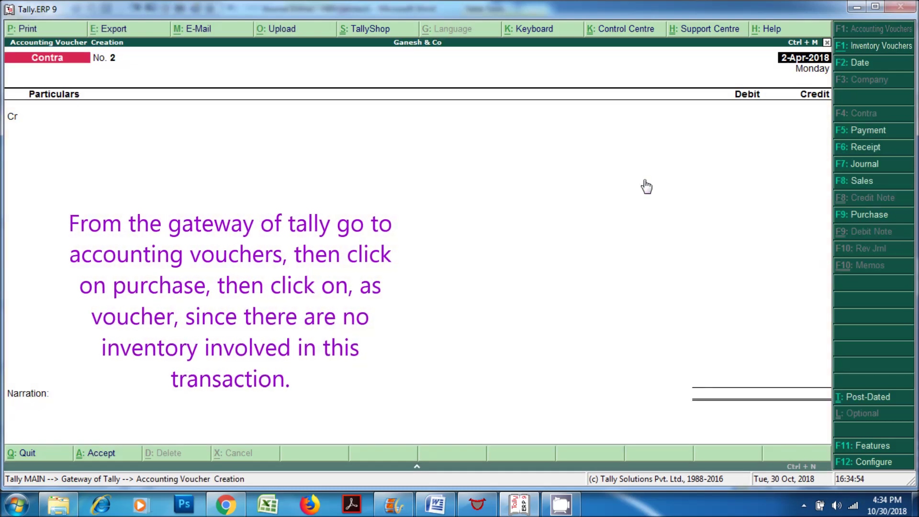
pyautogui.click(863, 215)
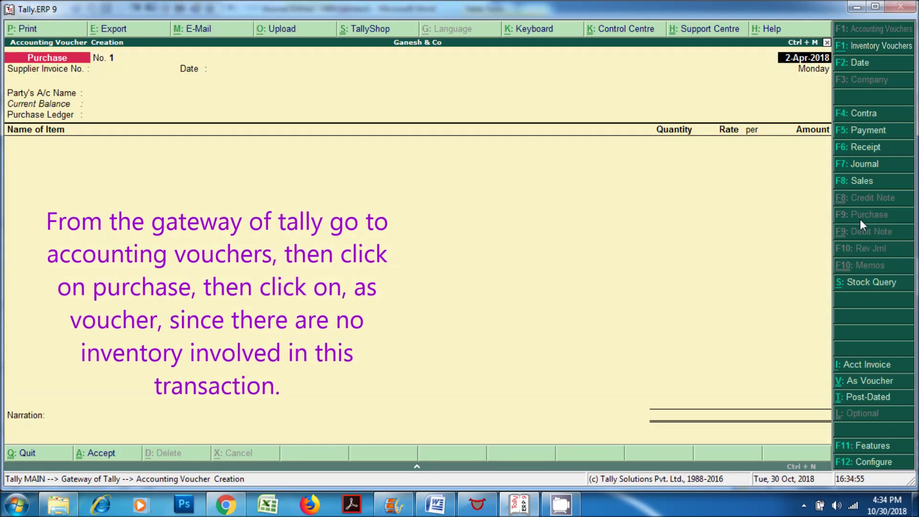
pyautogui.click(863, 380)
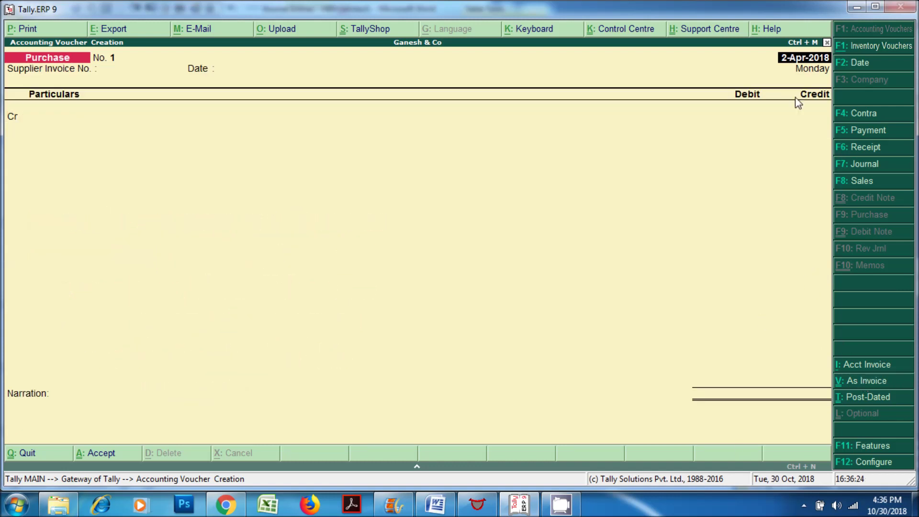
# Step: Set the purchase voucher's date to 1-5-18 and move on to the supplier invoice number
pyautogui.click(861, 62)
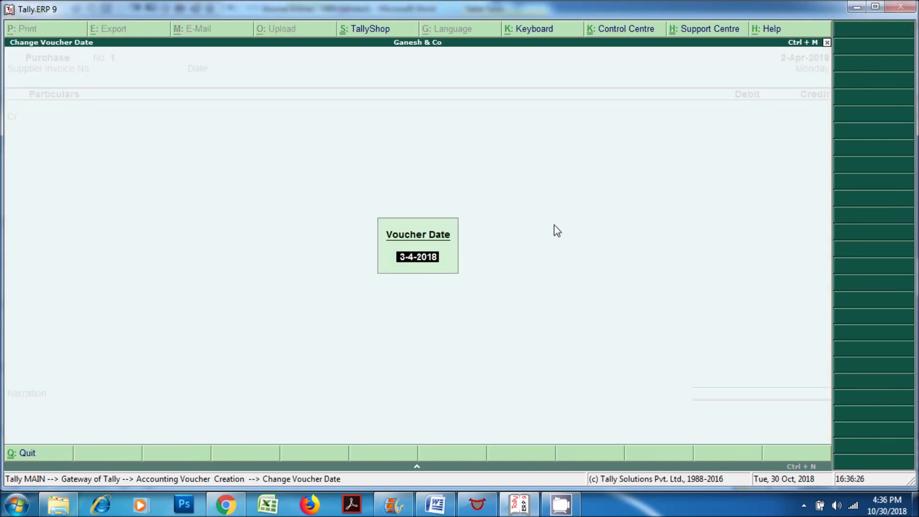
pyautogui.write('1-5-18')
pyautogui.press('Return')
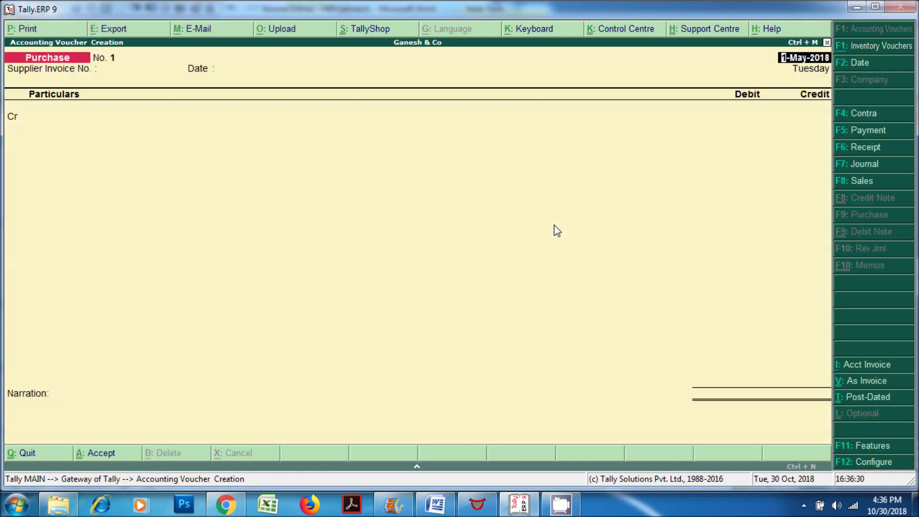
pyautogui.press('Return')
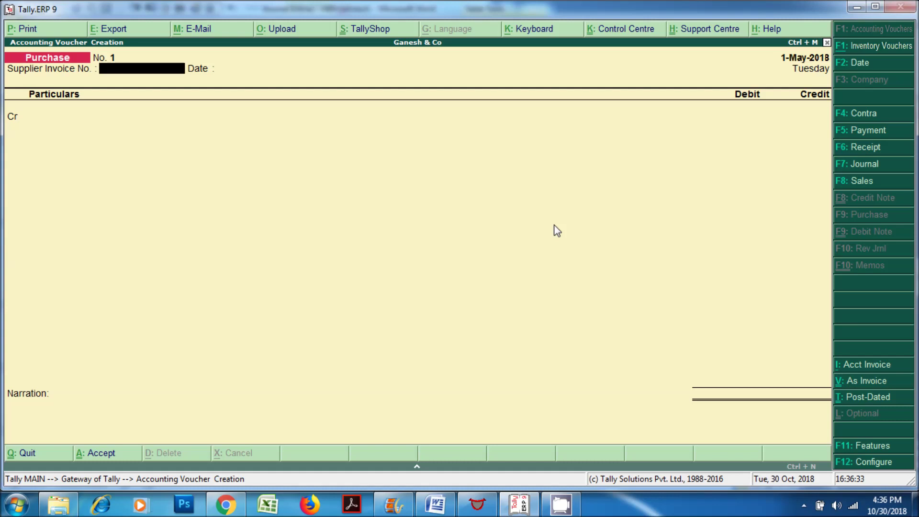
# Step: Skip the supplier invoice details and create a ledger for the credit supplier under Sundry Creditors from the voucher's credit line
pyautogui.press('Return')
pyautogui.press('Return')
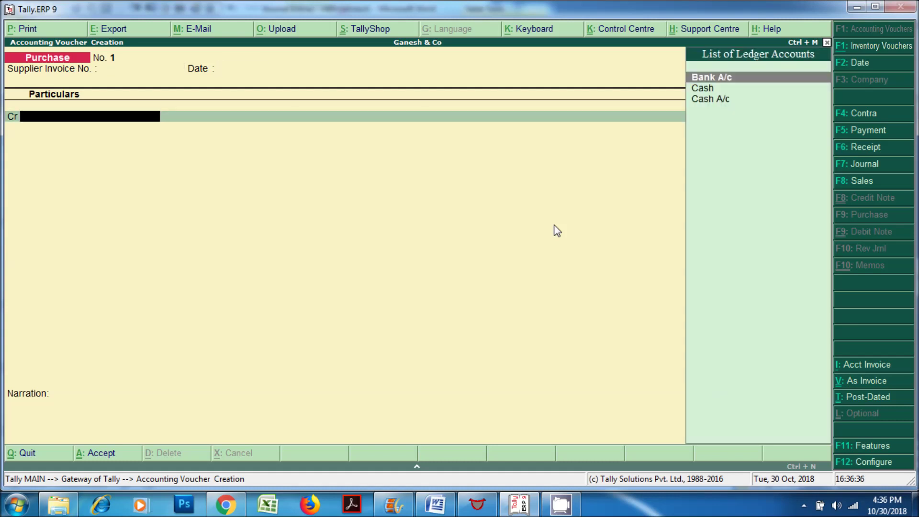
pyautogui.hotkey('alt', 'c')
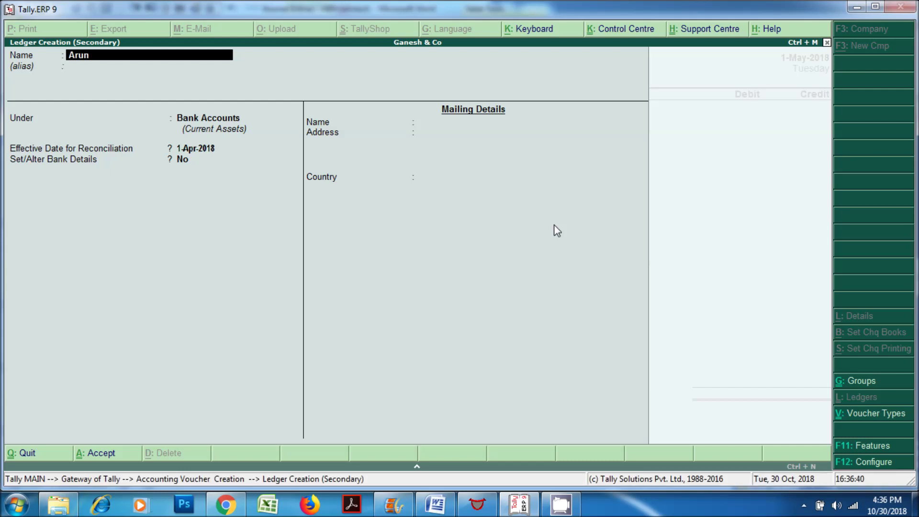
pyautogui.write('Arun a/c')
pyautogui.press('Return')
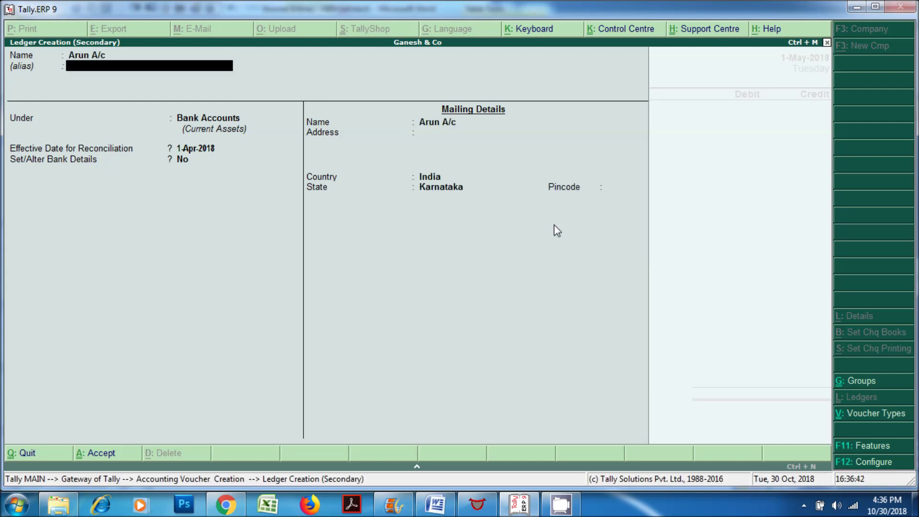
pyautogui.press('Return')
pyautogui.write('Sun')
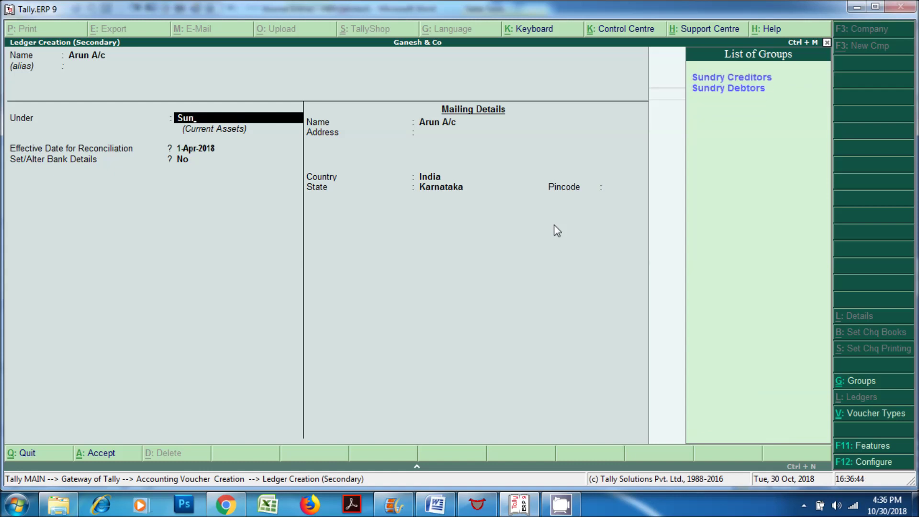
pyautogui.press('Return')
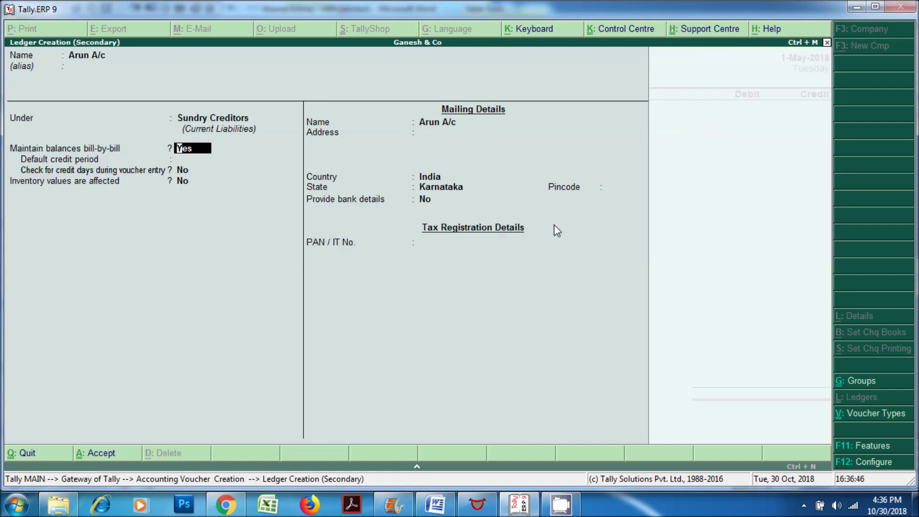
# Step: Keep bill-by-bill balances set to Yes, leave the remaining supplier ledger details at their defaults, and save the ledger
pyautogui.press('Return')
pyautogui.press('Return')
pyautogui.press('Return')
pyautogui.press('Return')
pyautogui.press('Return')
pyautogui.press('Return')
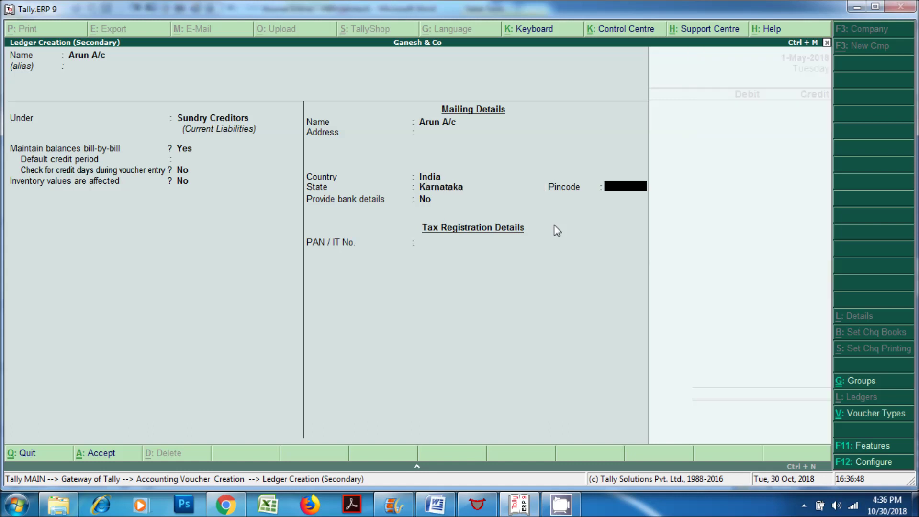
pyautogui.press('Return')
pyautogui.press('Return')
pyautogui.press('Return')
pyautogui.press('Return')
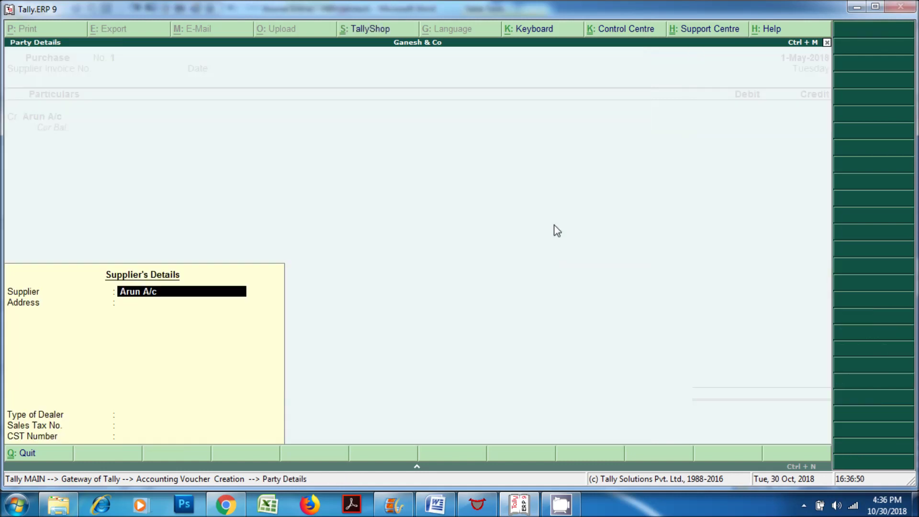
# Step: Accept the supplier's details with the type of dealer as Not Applicable, leaving the address and tax numbers blank
pyautogui.press('Return')
pyautogui.press('Return')
pyautogui.press('Return')
pyautogui.press('Return')
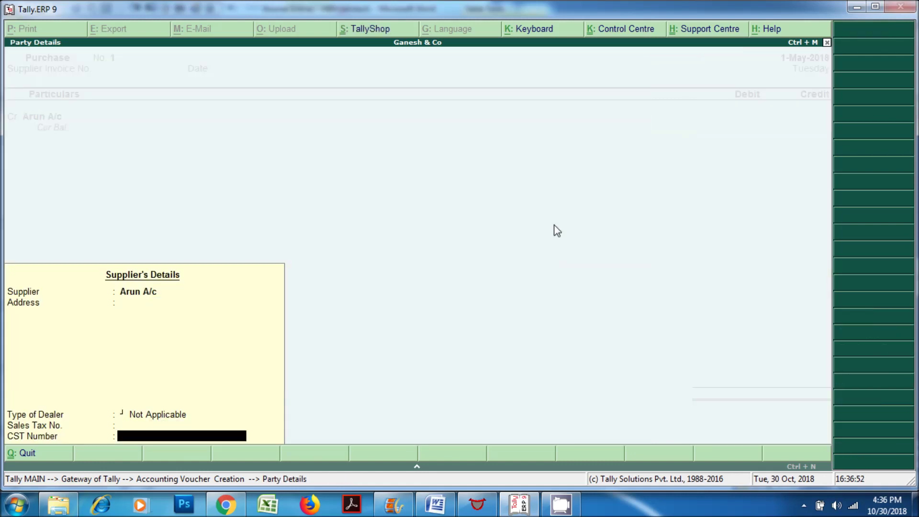
pyautogui.press('Return')
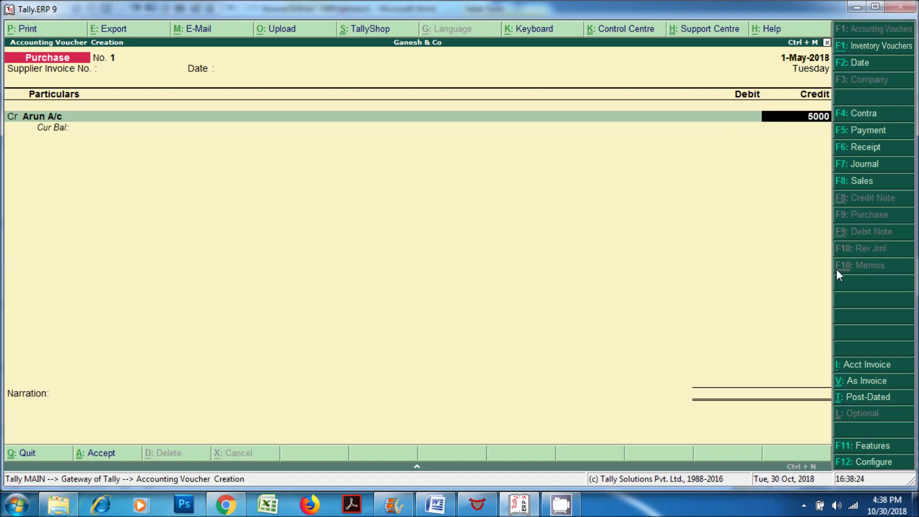
# Step: Credit the supplier's account with 5000 and allocate the full amount to New Ref 1 in the bill-wise details
pyautogui.press('Return')
pyautogui.press('Return')
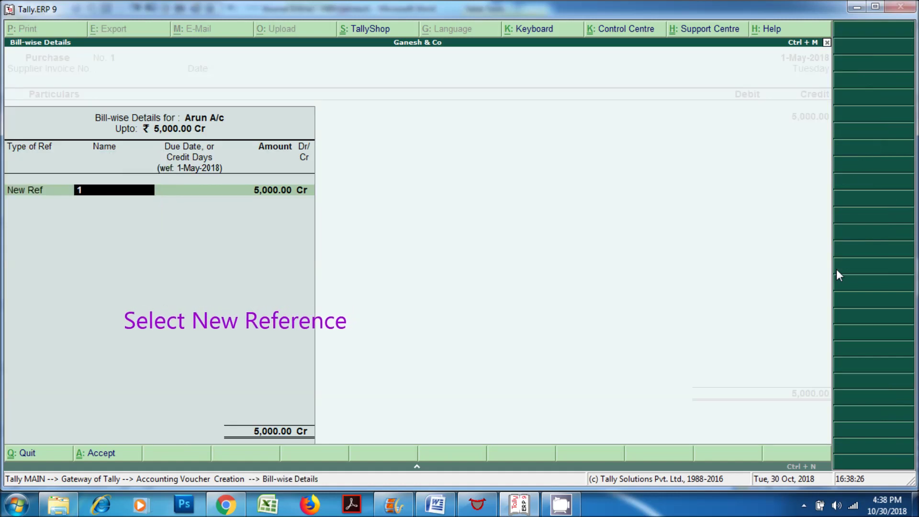
pyautogui.press('Return')
pyautogui.press('Return')
pyautogui.press('Return')
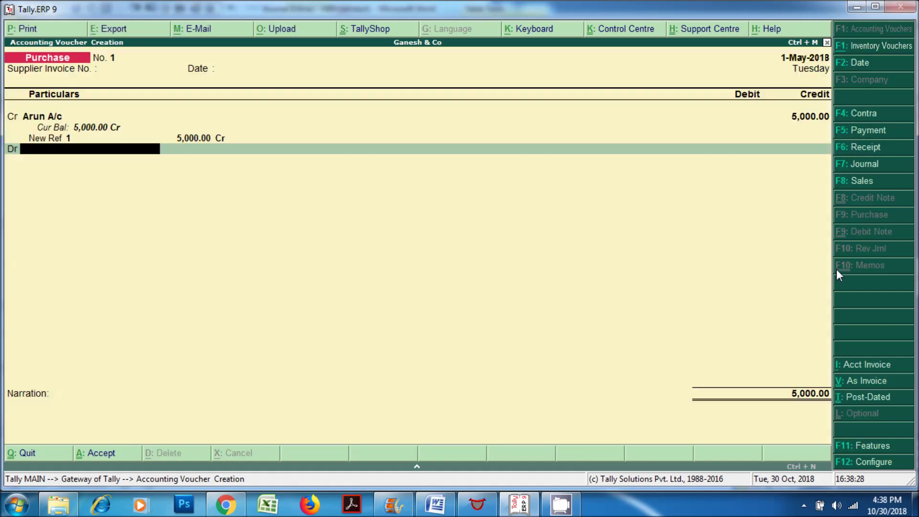
# Step: Create a Purchase A/c ledger under Purchase Accounts for the debit line, with inventory values affected set to Yes
pyautogui.hotkey('alt', 'c')
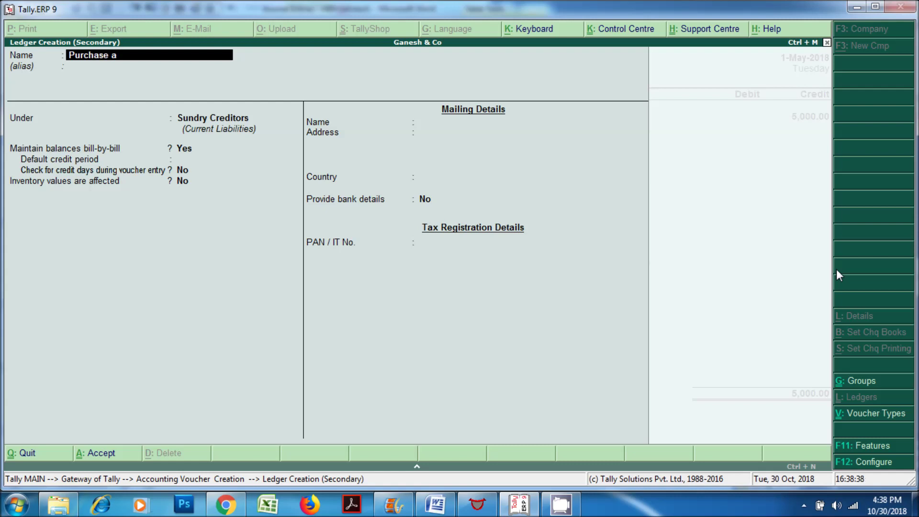
pyautogui.write('c')
pyautogui.press('Return')
pyautogui.press('Return')
pyautogui.write('Pu')
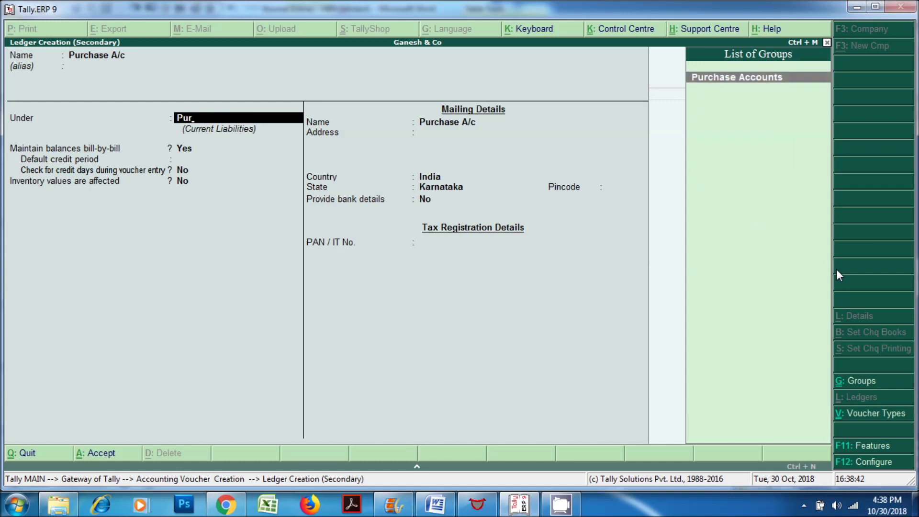
pyautogui.write('r')
pyautogui.press('Return')
pyautogui.press('Return')
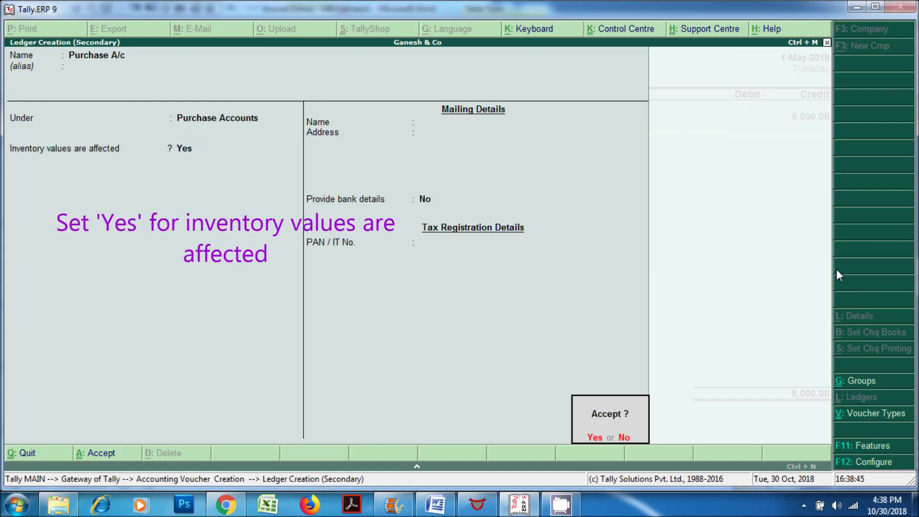
pyautogui.press('Return')
pyautogui.press('Return')
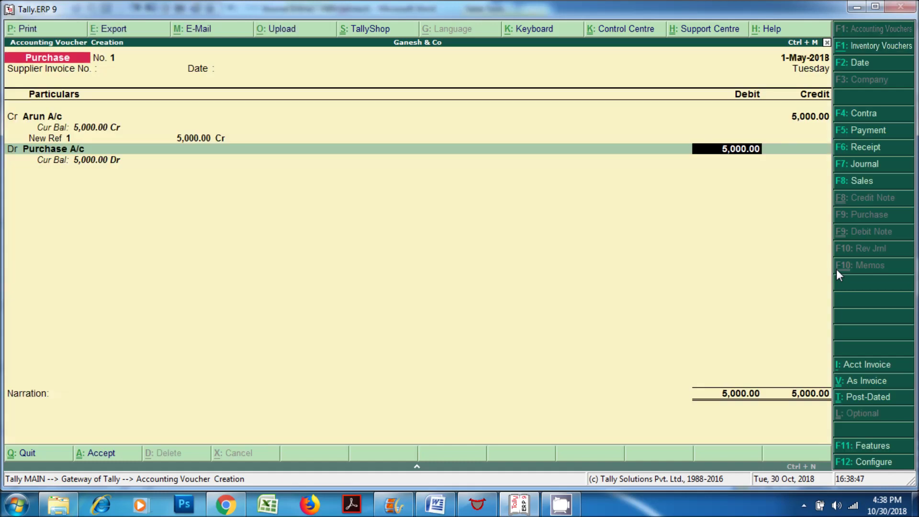
# Step: Debit Purchase A/c with 5,000.00, leave the narration blank, and save the purchase voucher
pyautogui.press('Return')
pyautogui.press('Return')
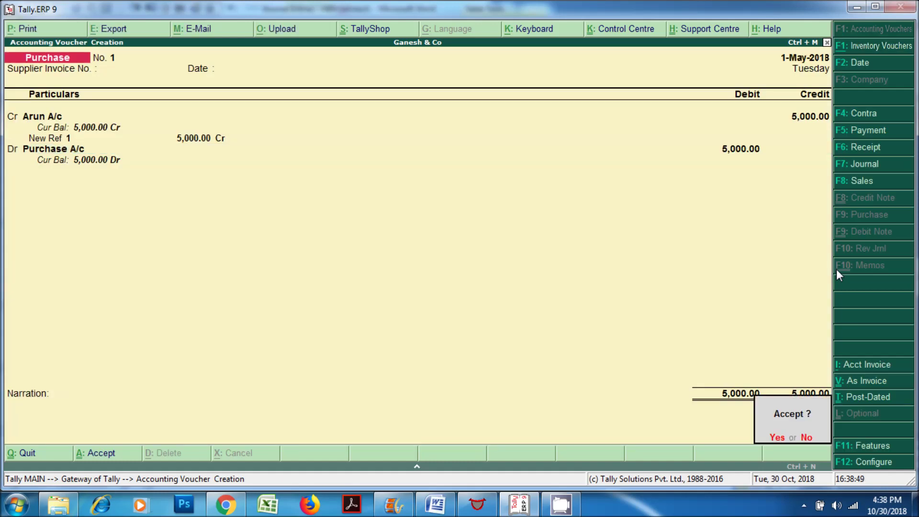
pyautogui.press('Return')
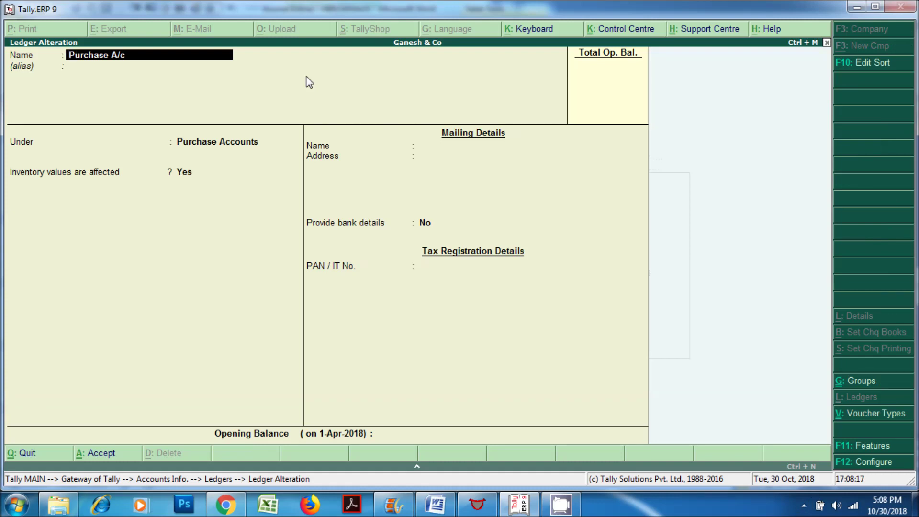
# Step: Leave the Purchase A/c ledger alteration and check the cash and bank closing balances in the Cash/Bank Summary
pyautogui.press('Escape')
pyautogui.press('Escape')
pyautogui.press('Escape')
pyautogui.press('Escape')
pyautogui.press('Escape')
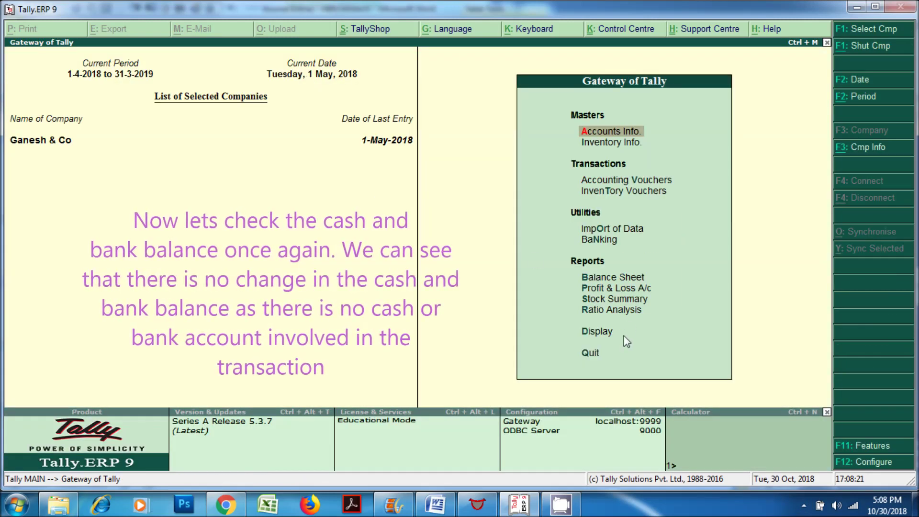
pyautogui.click(589, 331)
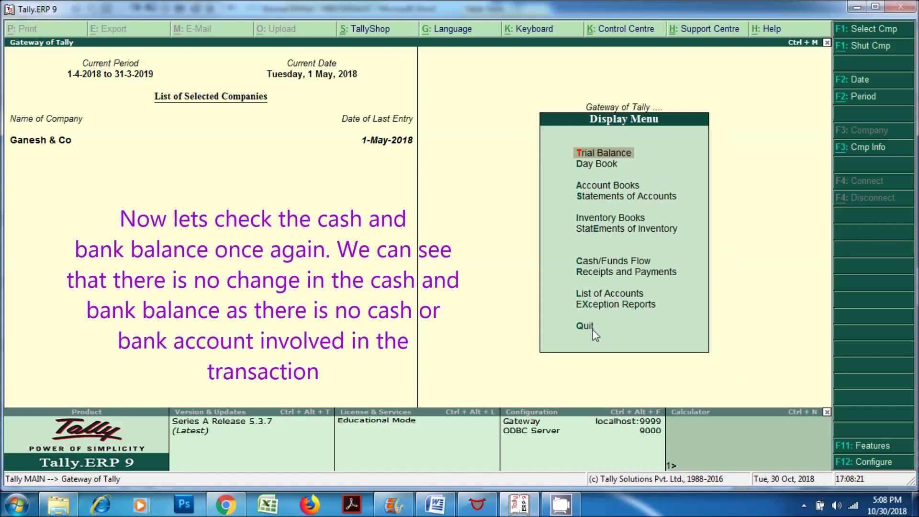
pyautogui.click(603, 187)
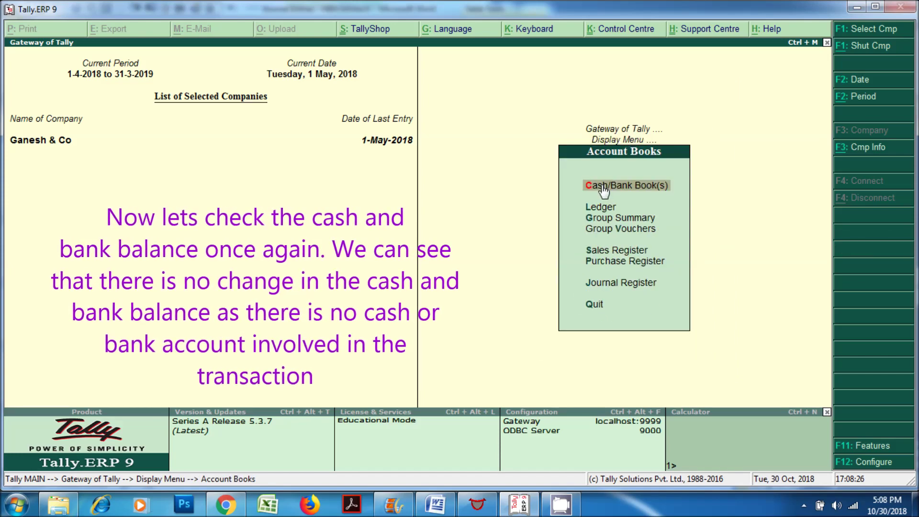
pyautogui.click(598, 183)
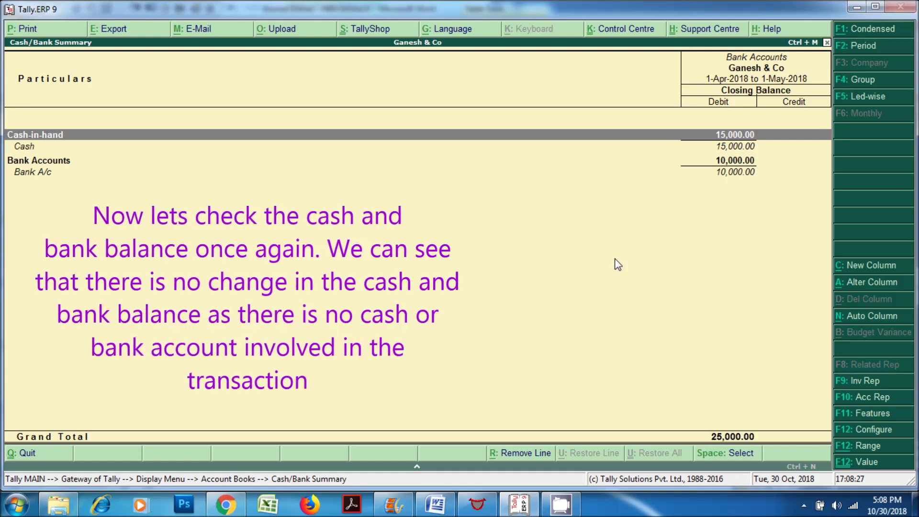
pyautogui.press('Escape')
pyautogui.press('Escape')
pyautogui.press('Escape')
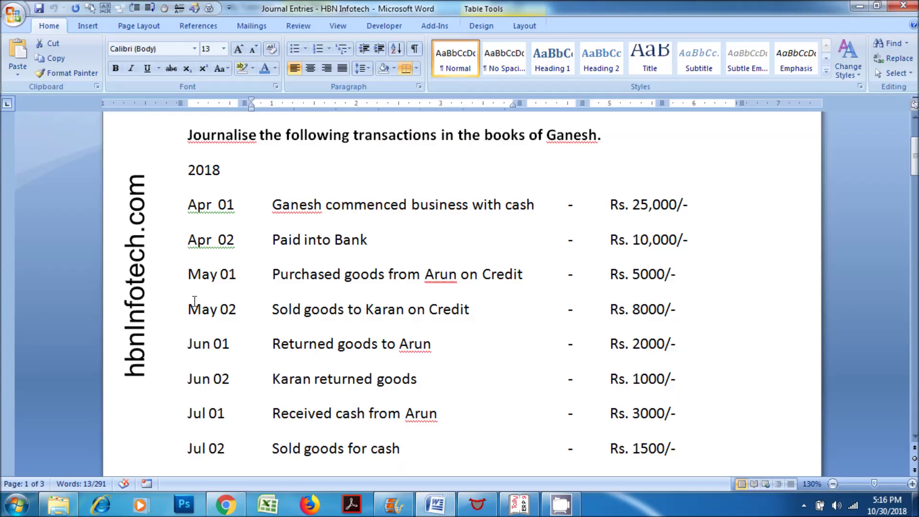
# Step: In the Word document, highlight the May 02 credit sale transaction and its matching entry in the Journal Entries table
pyautogui.moveTo(189, 309); pyautogui.dragTo(686, 316)
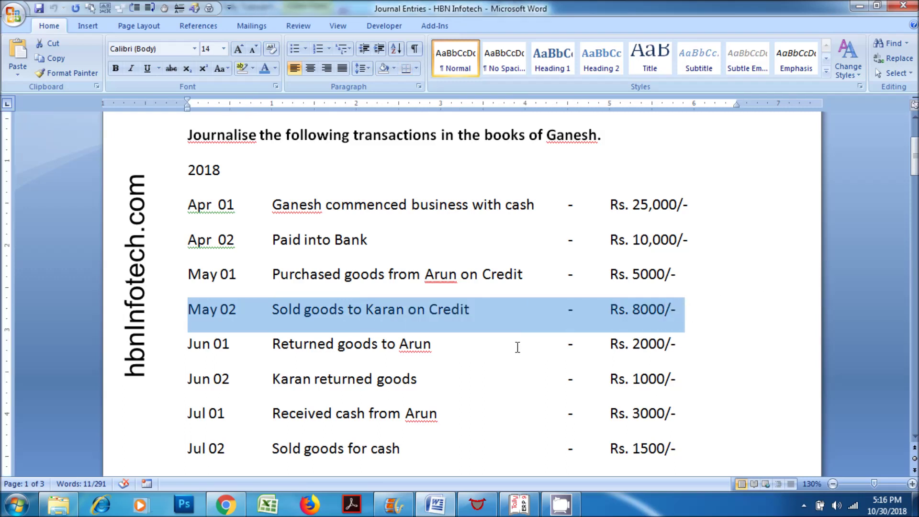
pyautogui.scroll(-20, 540, 337)
pyautogui.scroll(-10, 541, 339)
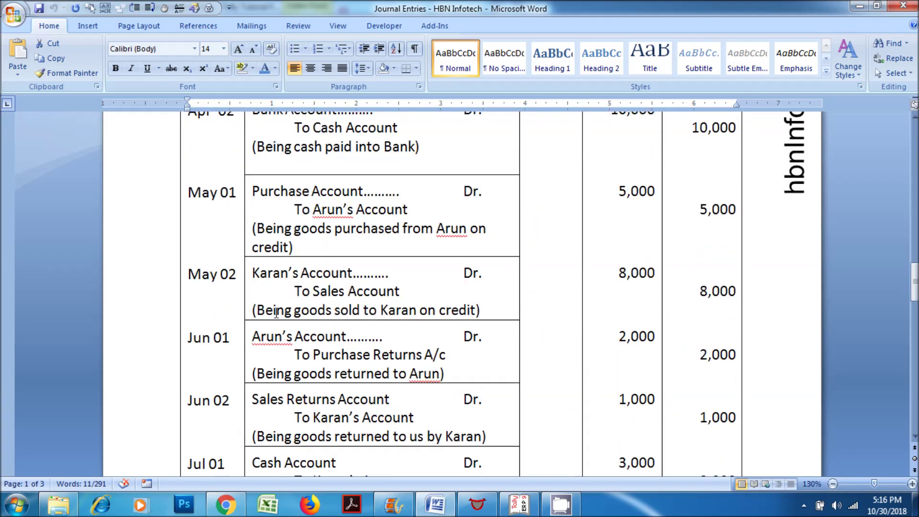
pyautogui.moveTo(256, 274); pyautogui.dragTo(490, 319)
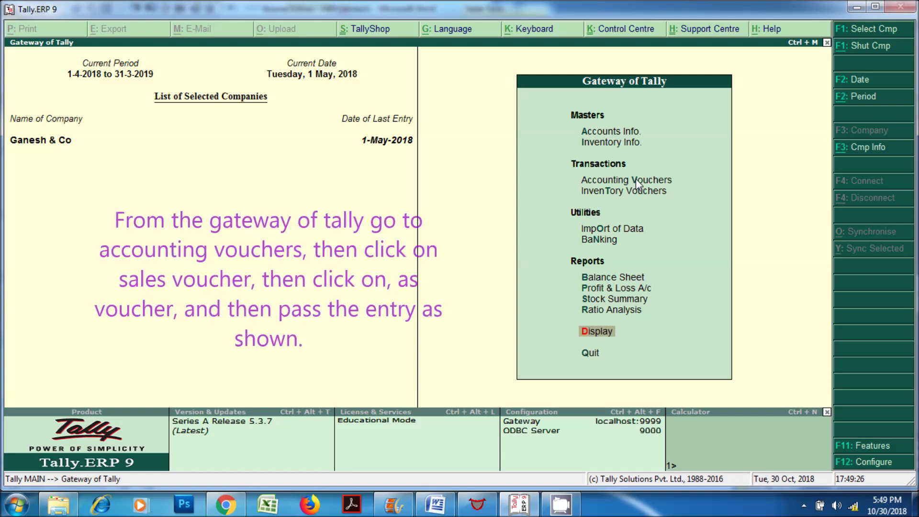
# Step: Switch to Tally.ERP 9 and start a sales voucher in voucher mode instead of item invoice mode
pyautogui.click(637, 184)
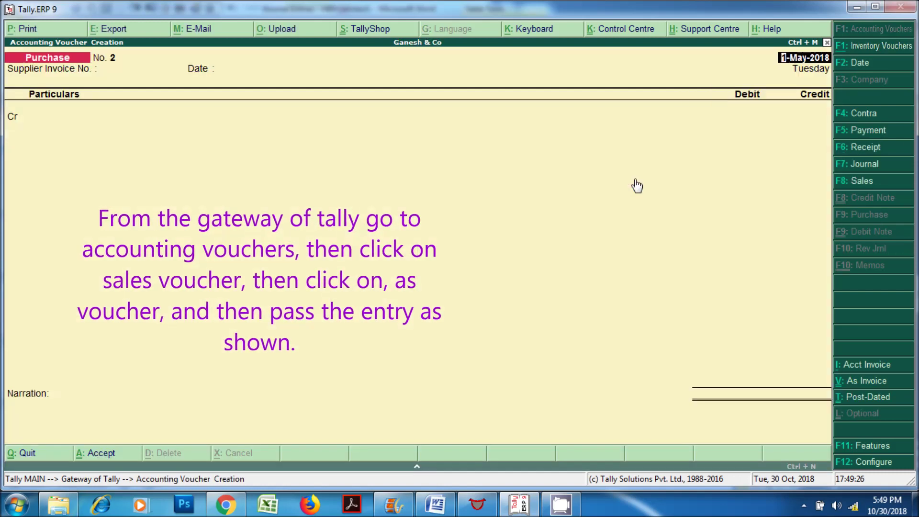
pyautogui.click(864, 180)
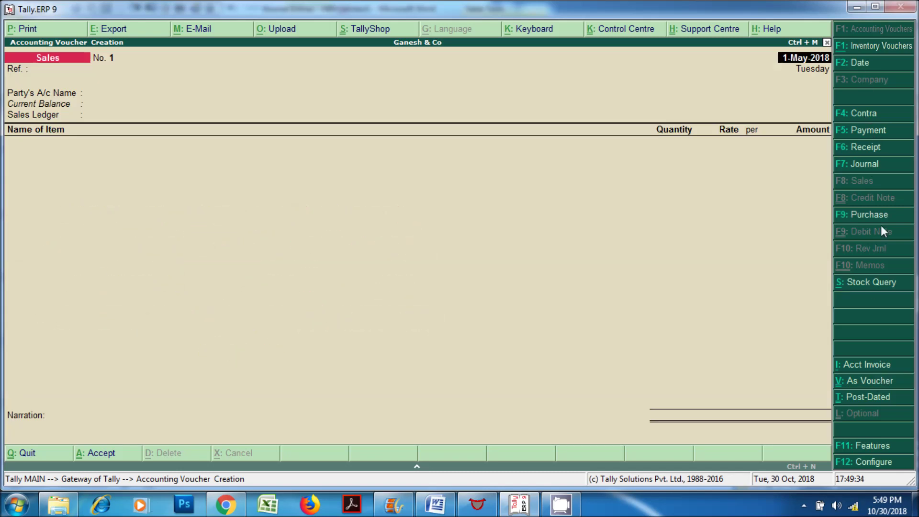
pyautogui.click(872, 382)
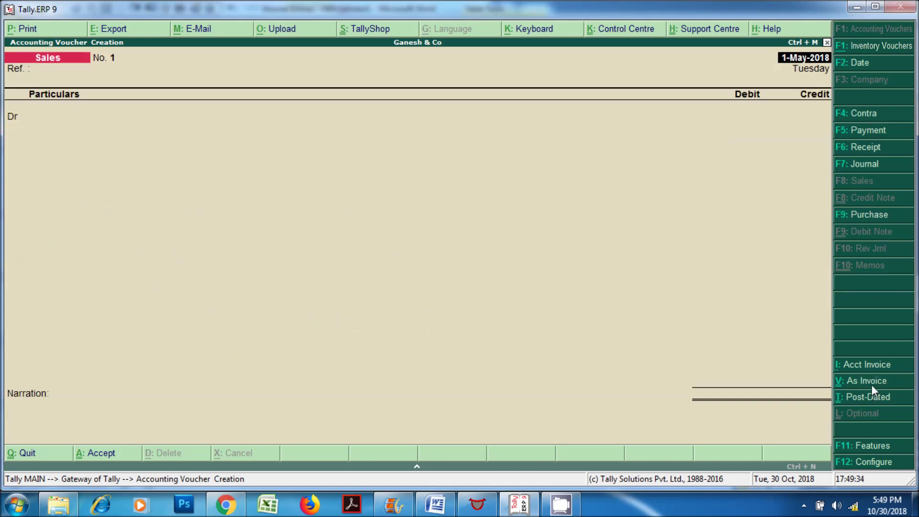
# Step: Set the sales voucher's date to 2-5-2018 and leave the reference blank
pyautogui.click(860, 64)
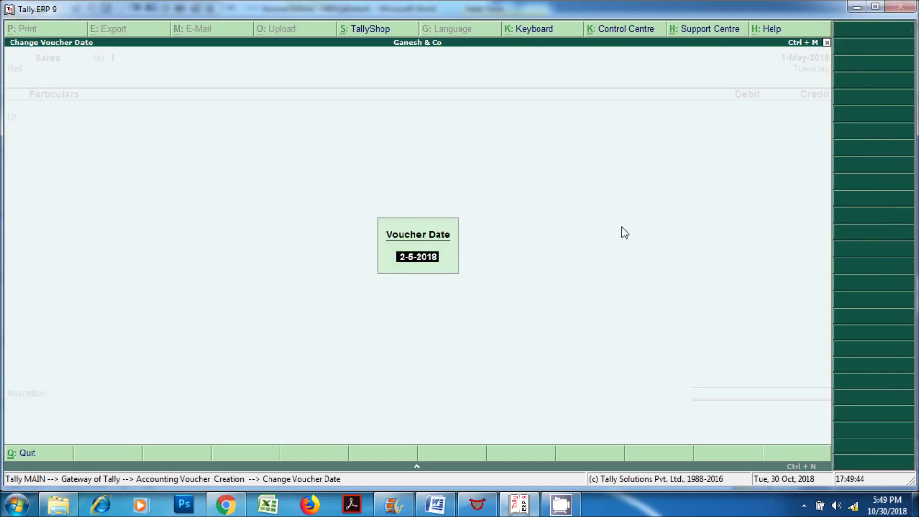
pyautogui.press('Return')
pyautogui.press('Return')
pyautogui.press('Return')
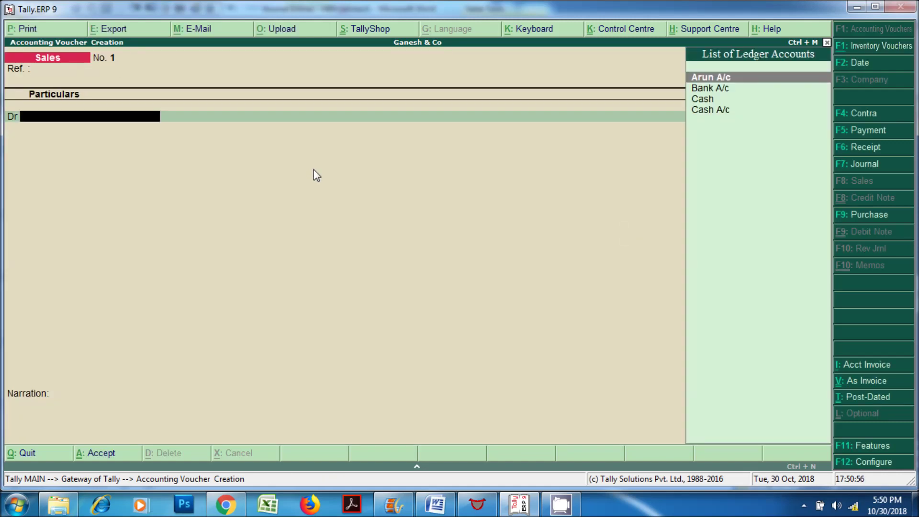
# Step: From the voucher's debit line, start a new ledger for the credit customer and place it under Sundry Debtors
pyautogui.hotkey('alt', 'c')
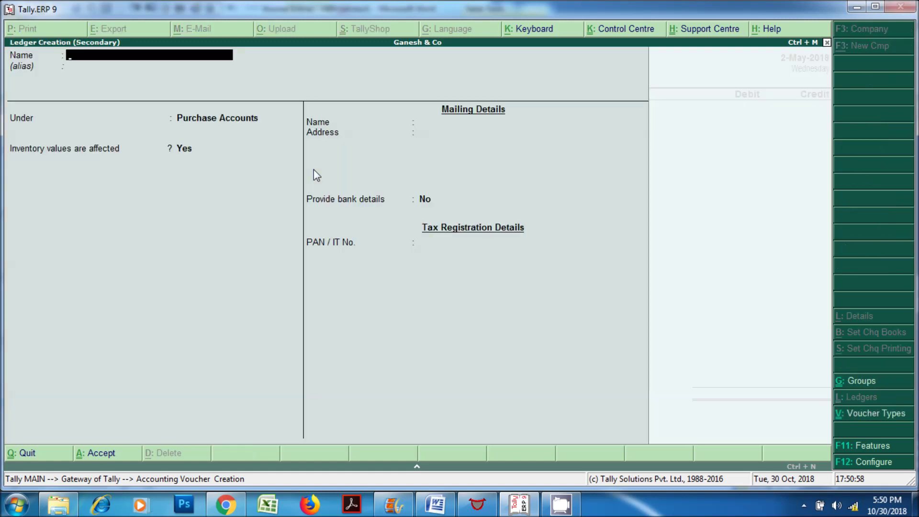
pyautogui.write('Ka')
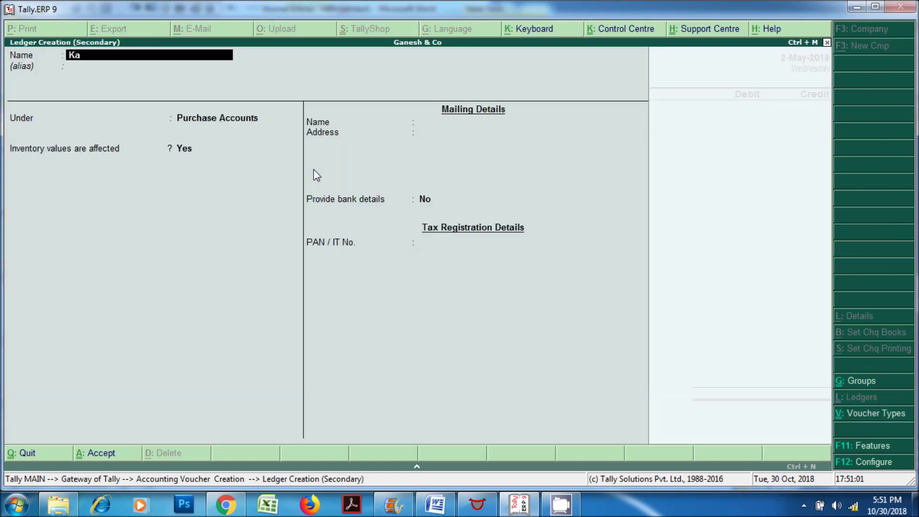
pyautogui.write('ran A/c')
pyautogui.press('Return')
pyautogui.press('Return')
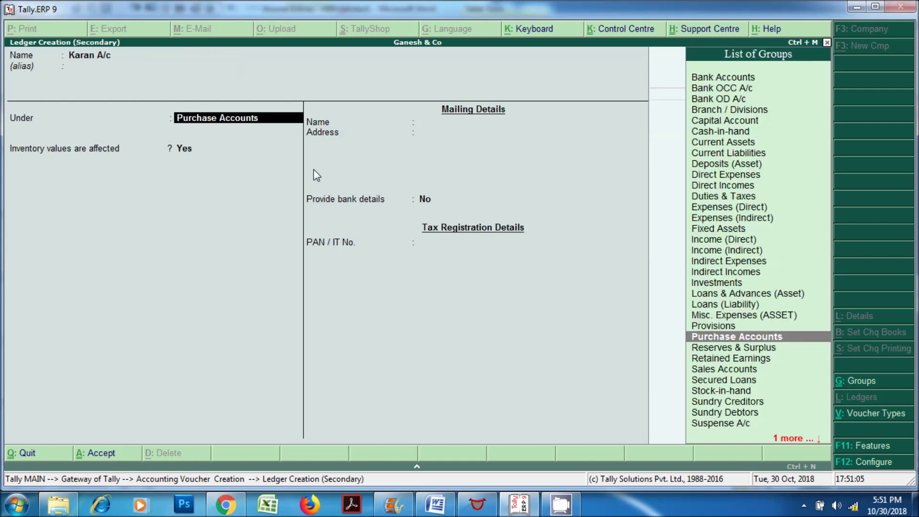
pyautogui.write('Sun')
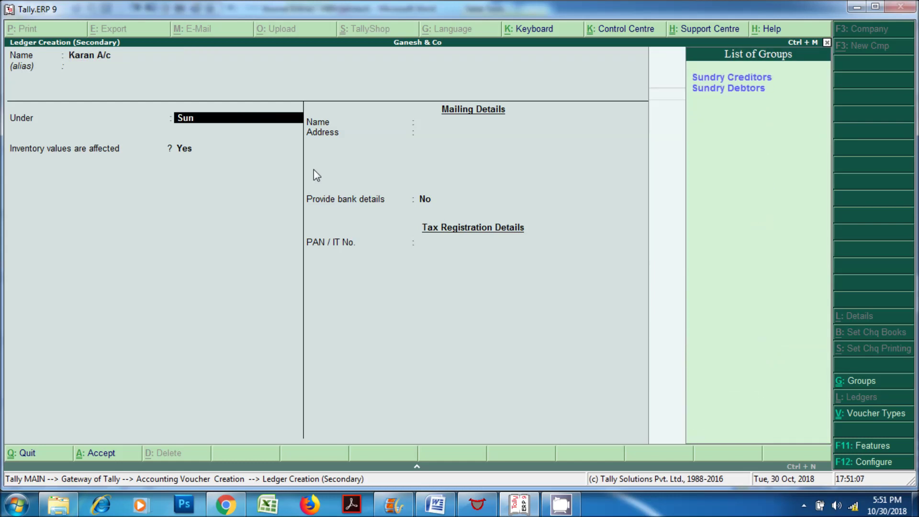
pyautogui.press('Down')
pyautogui.press('Return')
# Step: Turn on bill-by-bill balances for the customer's ledger, keep the other defaults and save it into the voucher's debit line
pyautogui.press('Return')
pyautogui.press('BackSpace')
pyautogui.write('y')
pyautogui.press('Return')
pyautogui.press('Return')
pyautogui.press('Return')
pyautogui.press('Return')
pyautogui.press('Return')
pyautogui.press('Return')
pyautogui.press('Return')
pyautogui.press('Return')
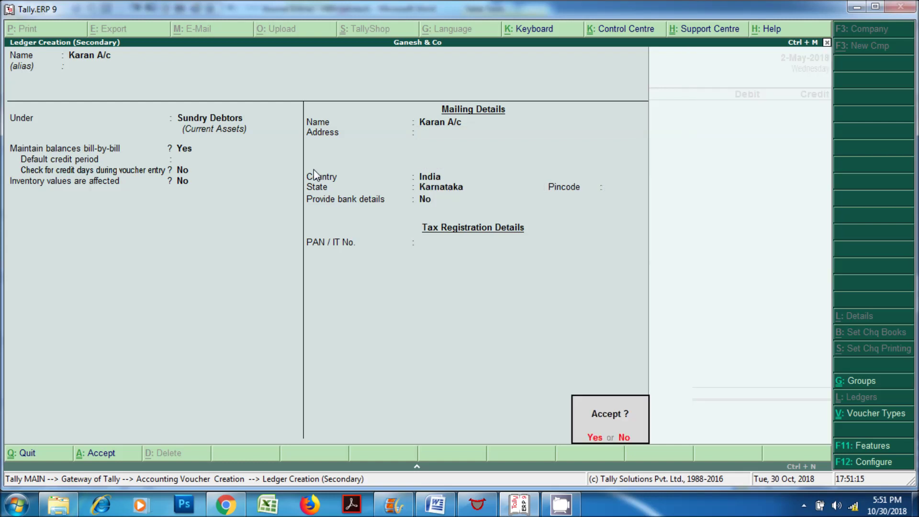
pyautogui.press('Return')
pyautogui.press('Return')
pyautogui.press('Return')
pyautogui.press('Return')
pyautogui.press('Return')
pyautogui.press('Return')
pyautogui.press('Return')
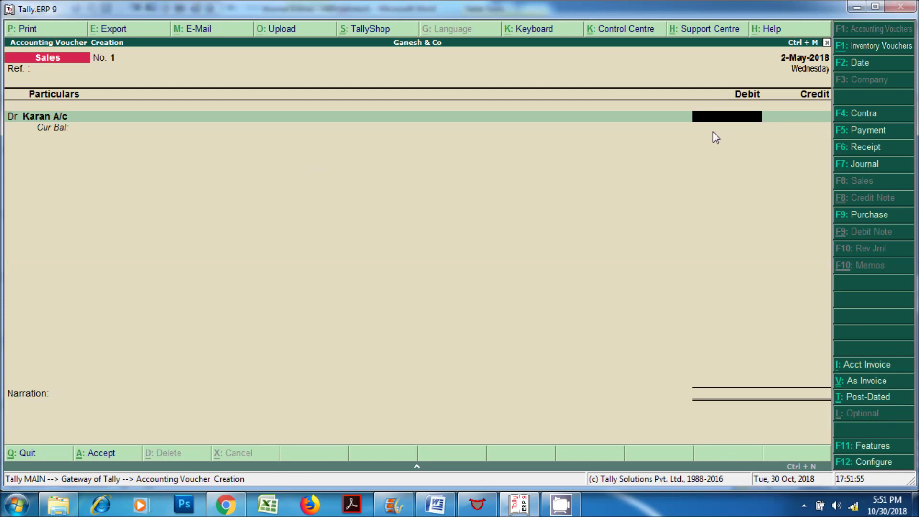
# Step: Debit the customer's account with 8000 and allocate the full amount to New Ref 1
pyautogui.write('8000')
pyautogui.press('Return')
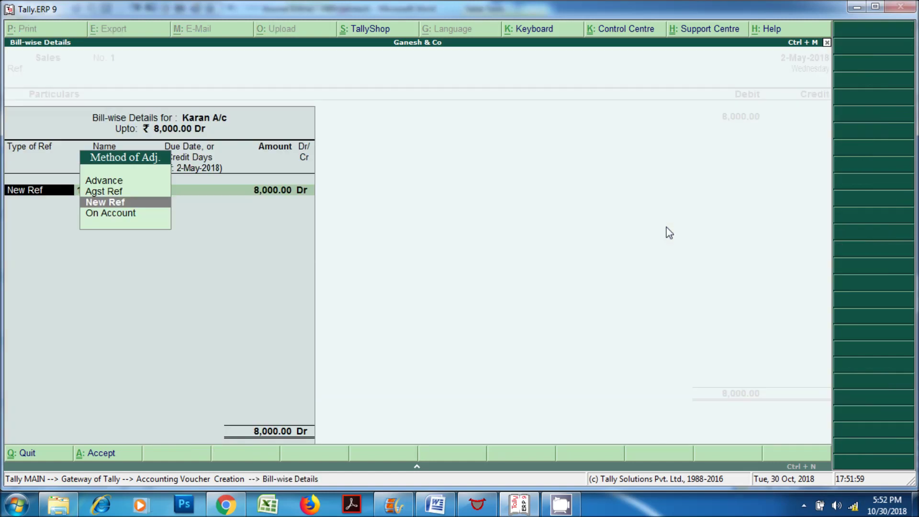
pyautogui.press('Return')
pyautogui.press('Return')
pyautogui.press('Return')
pyautogui.press('Return')
pyautogui.press('Return')
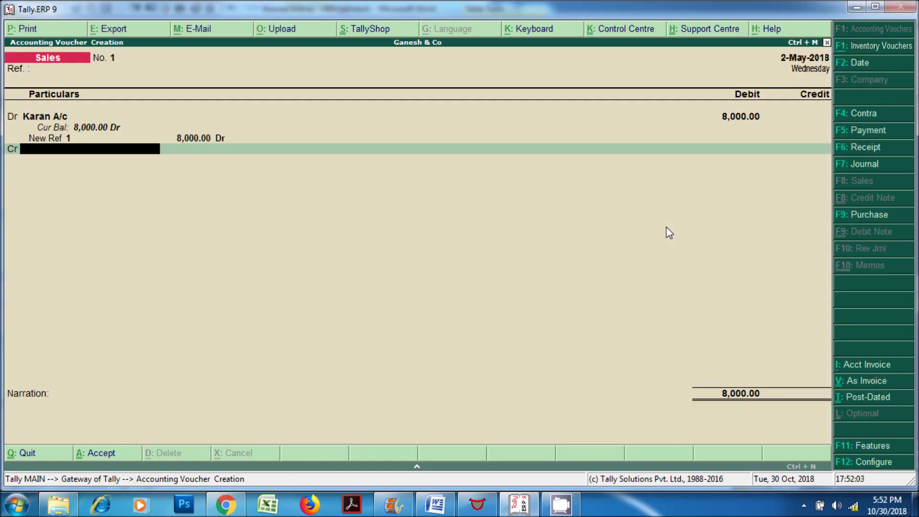
# Step: From the voucher's credit line, create a ledger named Sales A/c under Sales Accounts, keeping its other defaults
pyautogui.hotkey('alt', 'c')
pyautogui.write('Sales a/c')
pyautogui.press('Return')
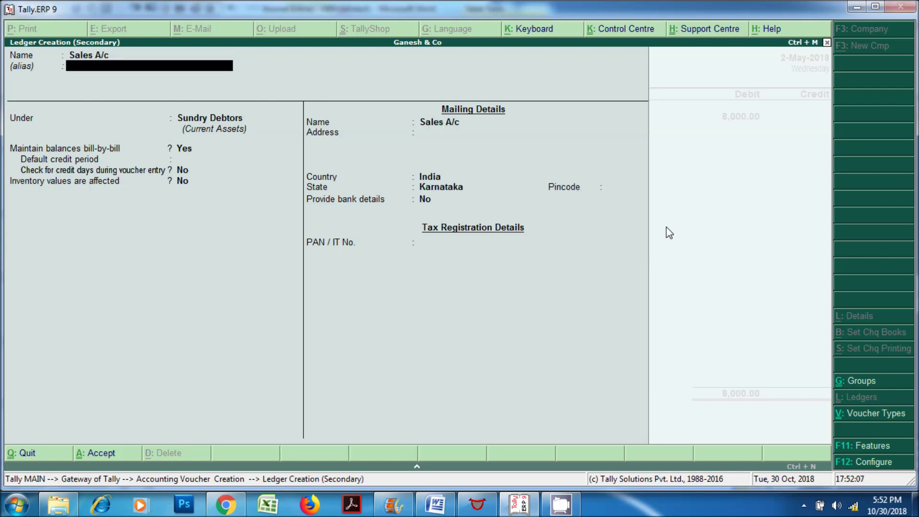
pyautogui.press('Return')
pyautogui.write('Sa')
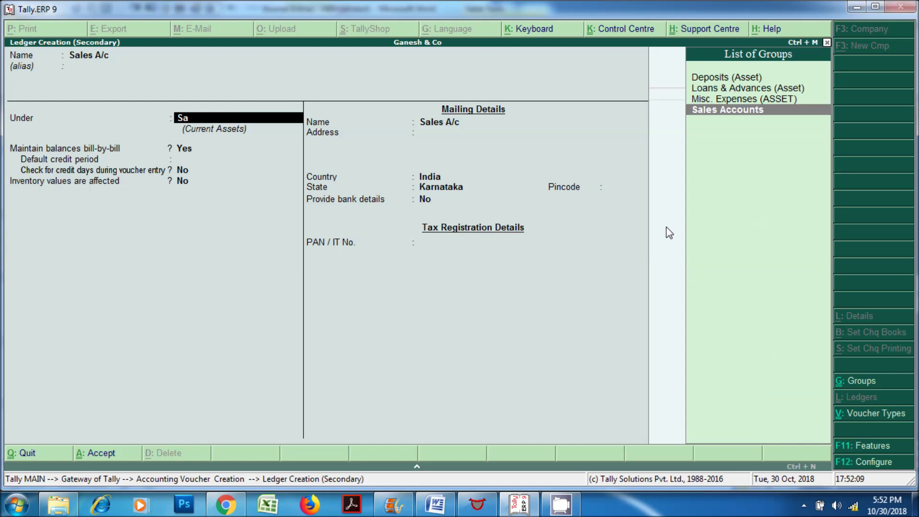
pyautogui.press('Return')
pyautogui.press('Return')
pyautogui.press('Return')
pyautogui.press('Return')
pyautogui.press('Return')
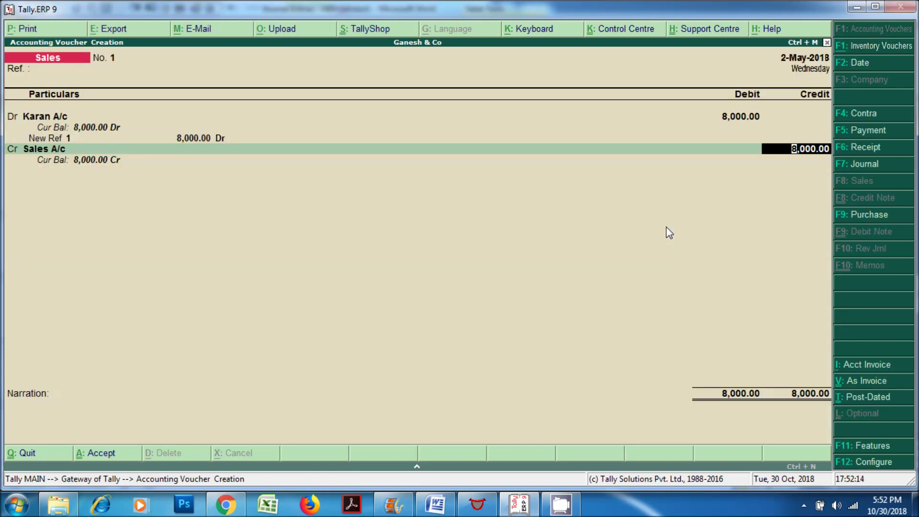
# Step: Accept the 8,000.00 credit to Sales A/c, leave the narration blank and save the sales voucher
pyautogui.press('Return')
pyautogui.press('Return')
pyautogui.press('Return')
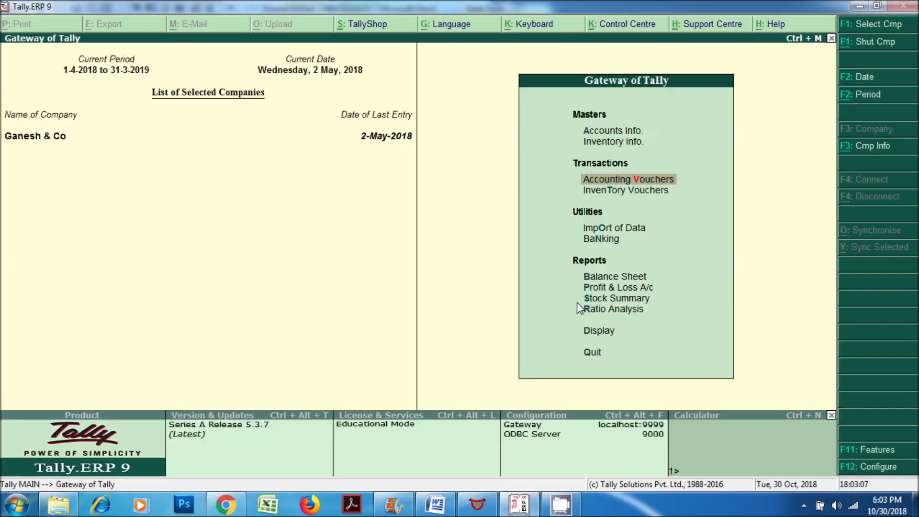
# Step: Check the cash and bank closing balances in the Cash/Bank Summary report under Account Books
pyautogui.click(599, 331)
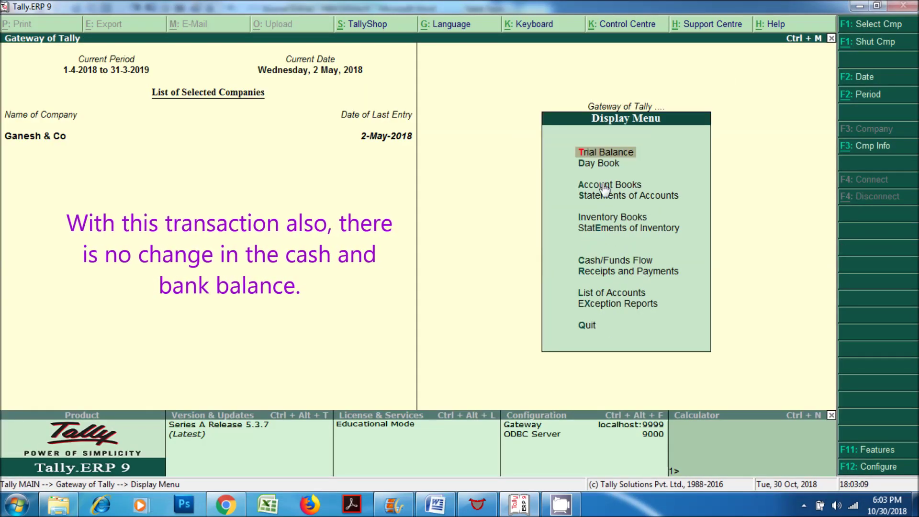
pyautogui.click(607, 186)
pyautogui.click(605, 187)
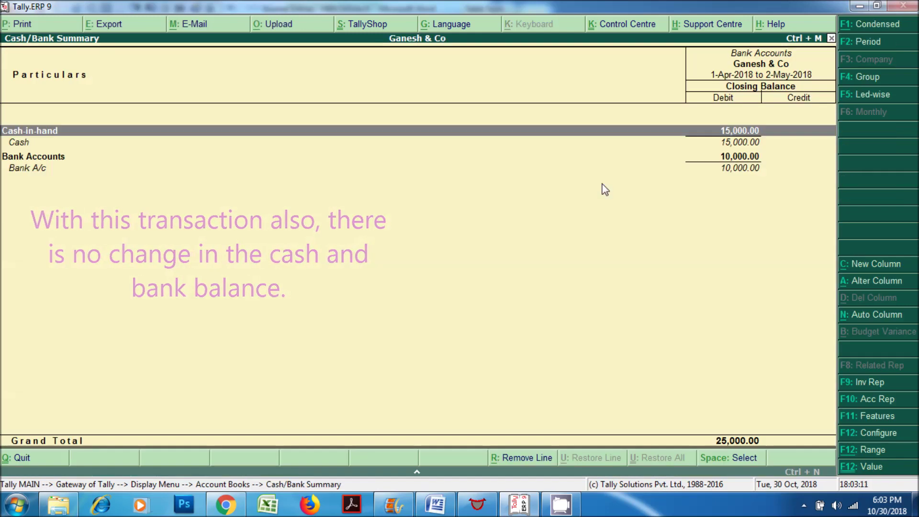
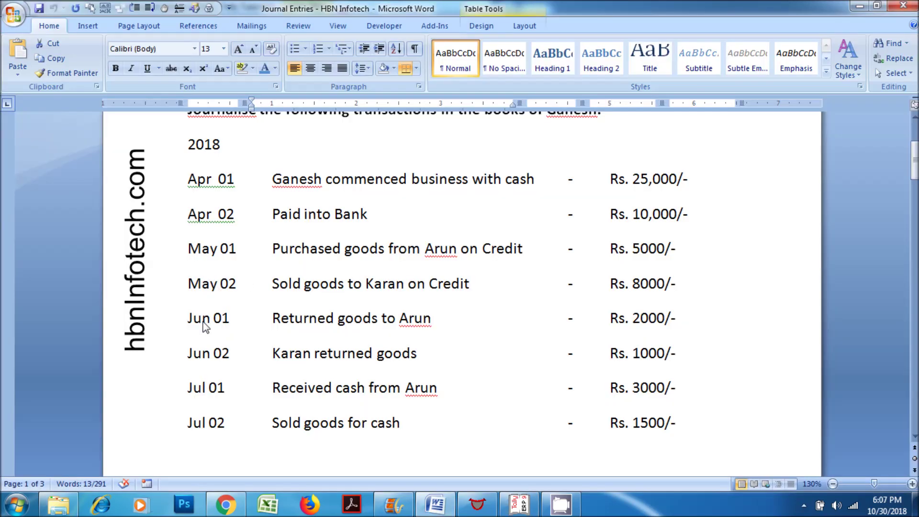
# Step: In the Word document, highlight the Jun 01 goods-returned transaction and its matching entry in the Journal Entries table
pyautogui.moveTo(192, 318); pyautogui.dragTo(690, 321)
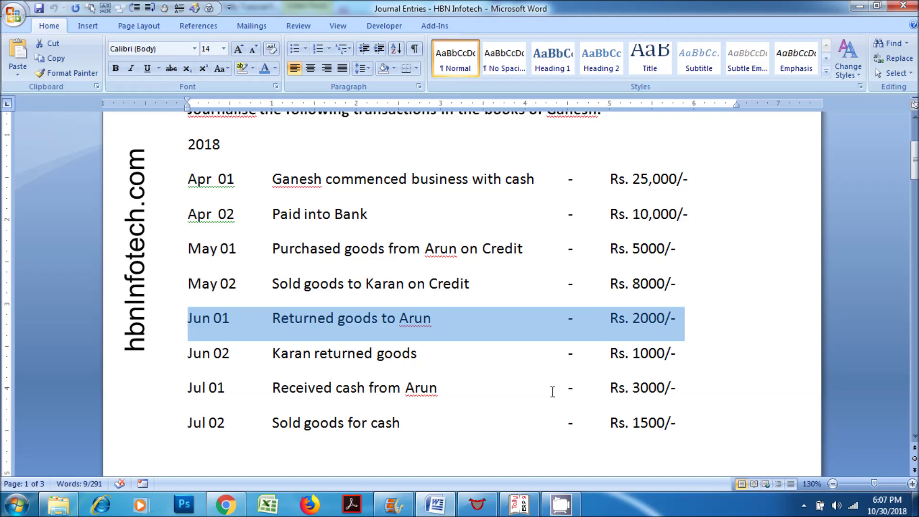
pyautogui.scroll(-10, 553, 391)
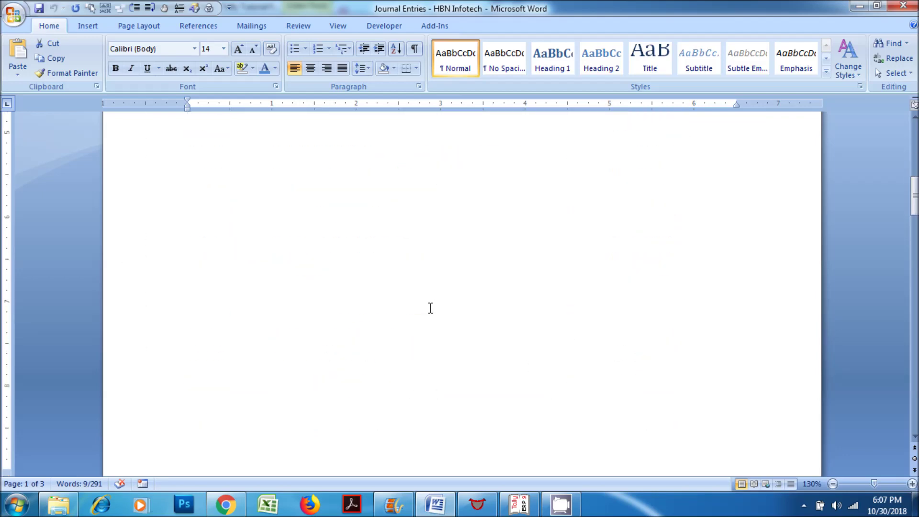
pyautogui.scroll(-10, 431, 308)
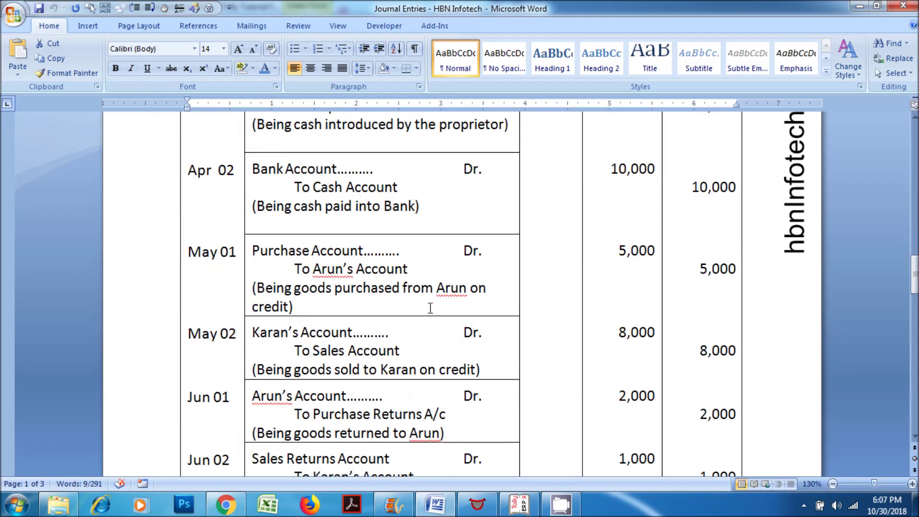
pyautogui.scroll(-3, 430, 308)
pyautogui.moveTo(253, 269); pyautogui.dragTo(445, 307)
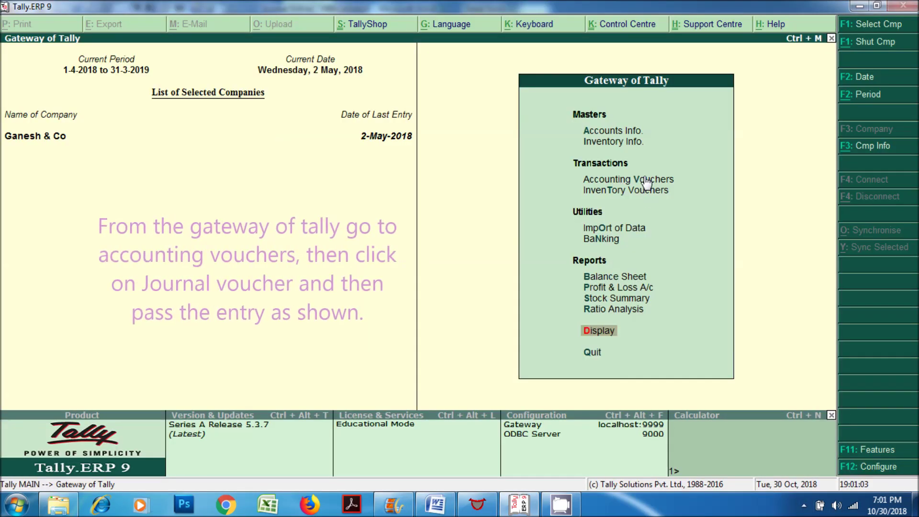
# Step: Switch to Tally.ERP 9, start a journal accounting voucher and set its date to 1-6-18
pyautogui.click(644, 180)
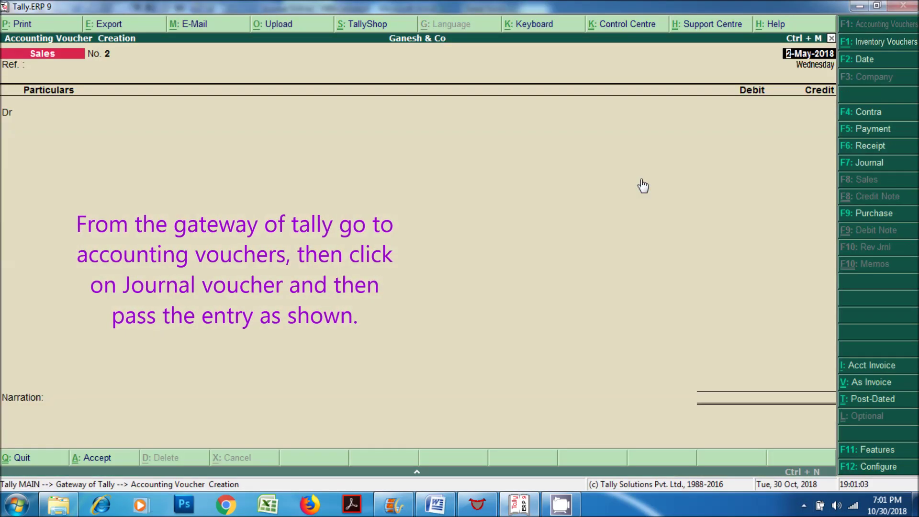
pyautogui.click(869, 163)
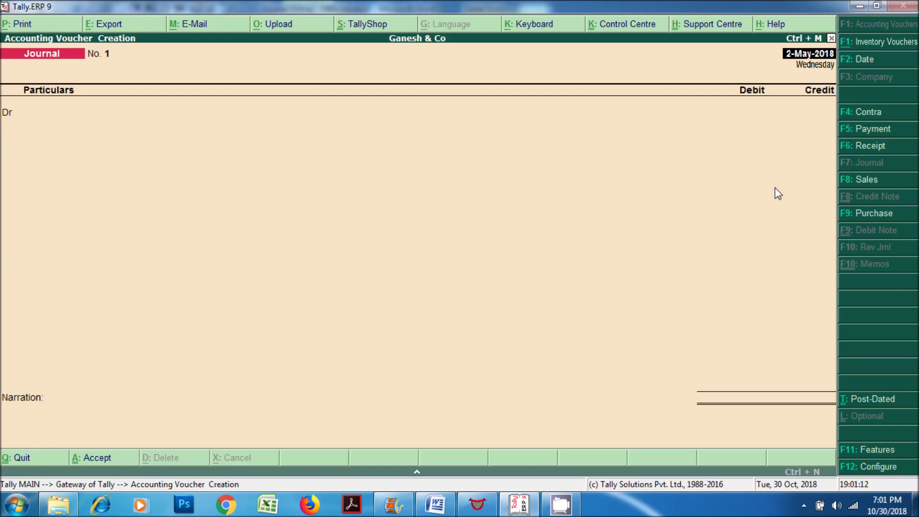
pyautogui.click(863, 63)
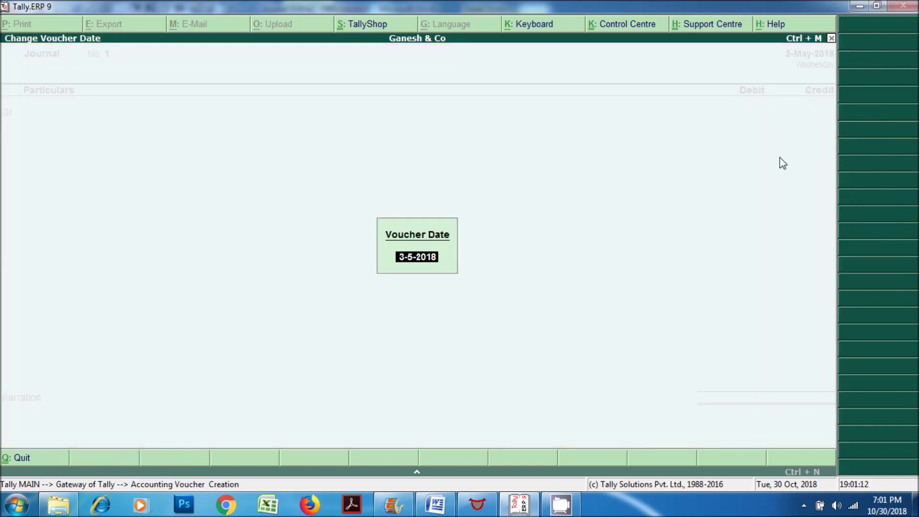
pyautogui.write('1-6-18')
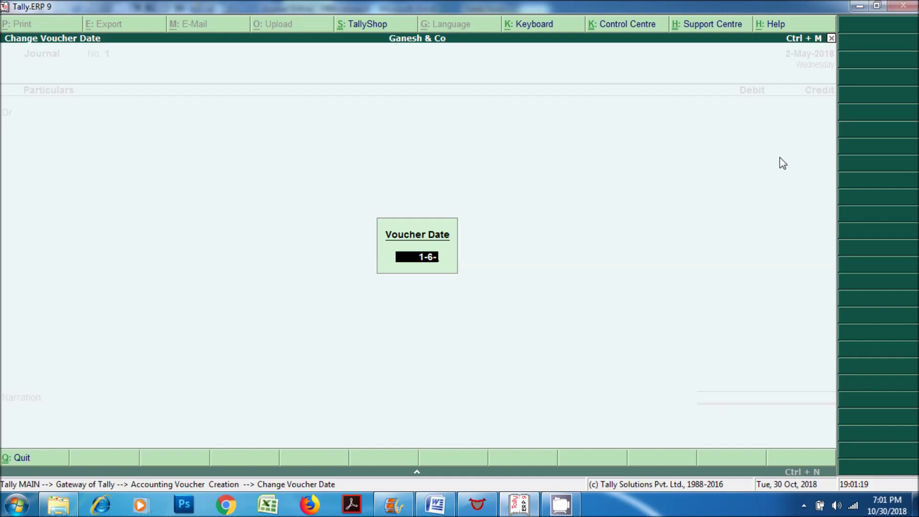
pyautogui.press('Return')
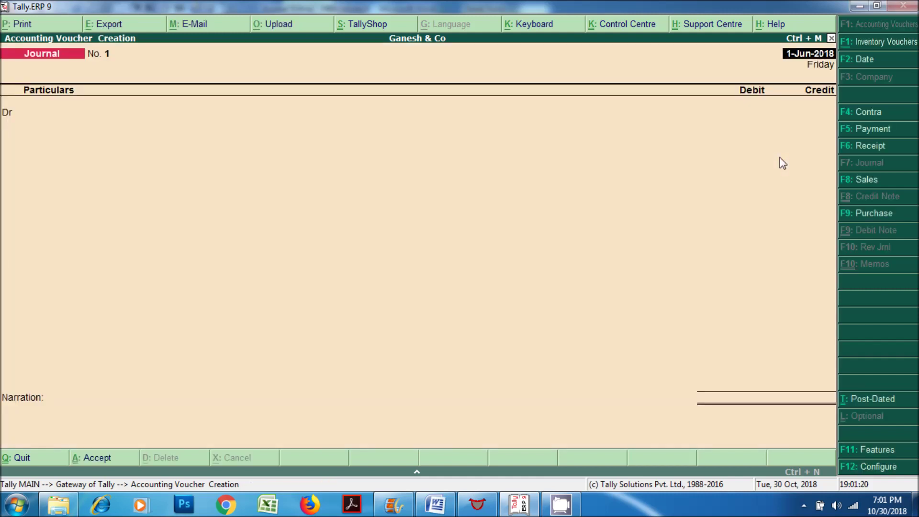
pyautogui.press('Return')
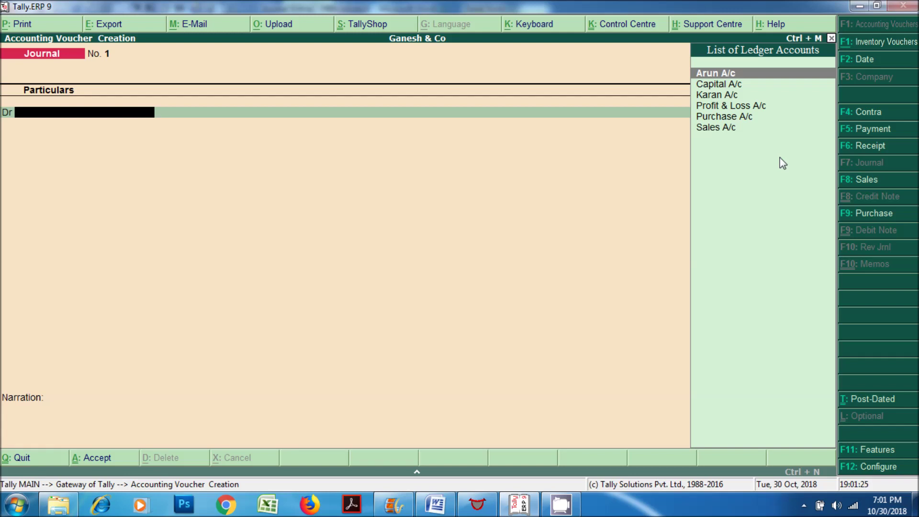
# Step: Debit the supplier's account with 2000 and allocate it as Agst Ref to pending bill 1 of 1-May-2018
pyautogui.press('Return')
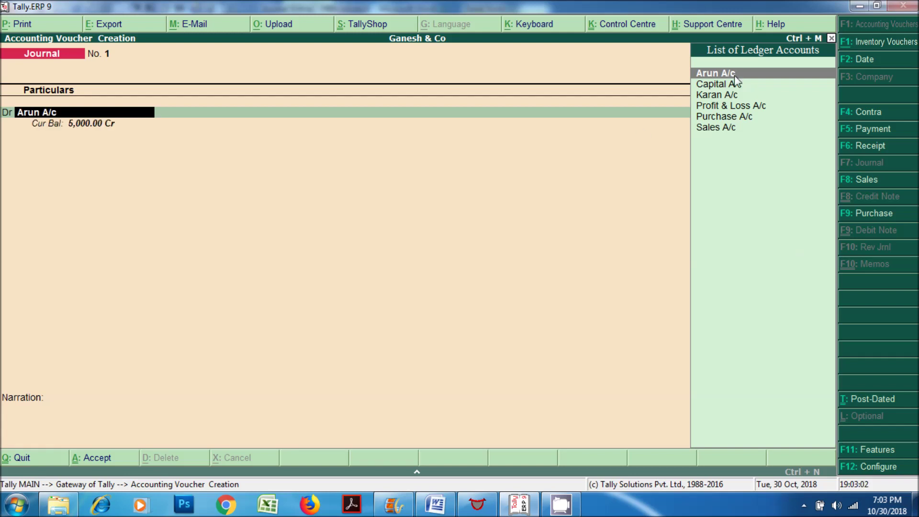
pyautogui.press('Return')
pyautogui.write('2000')
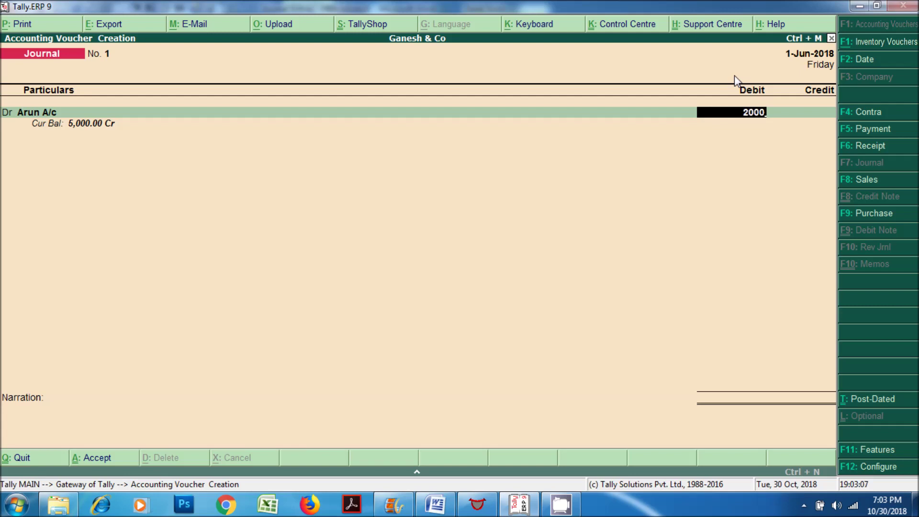
pyautogui.press('Return')
pyautogui.press('Return')
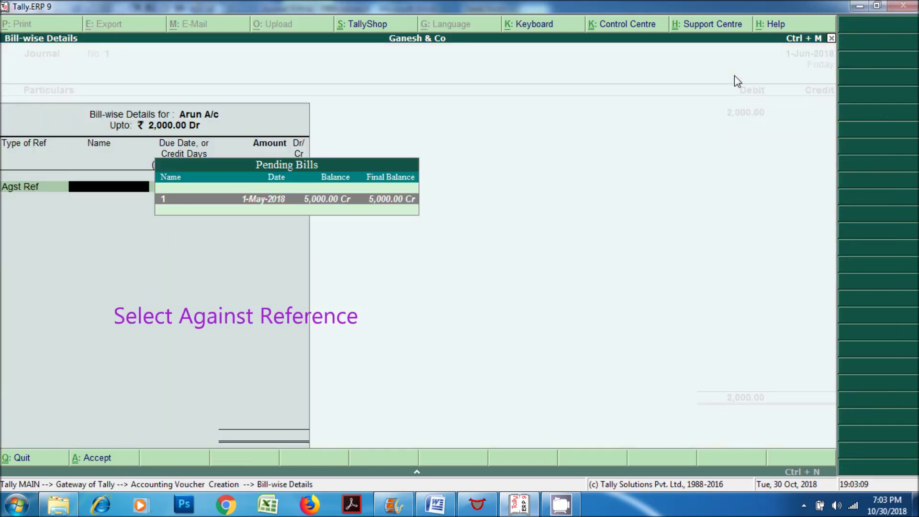
pyautogui.press('Return')
pyautogui.press('Return')
pyautogui.press('Return')
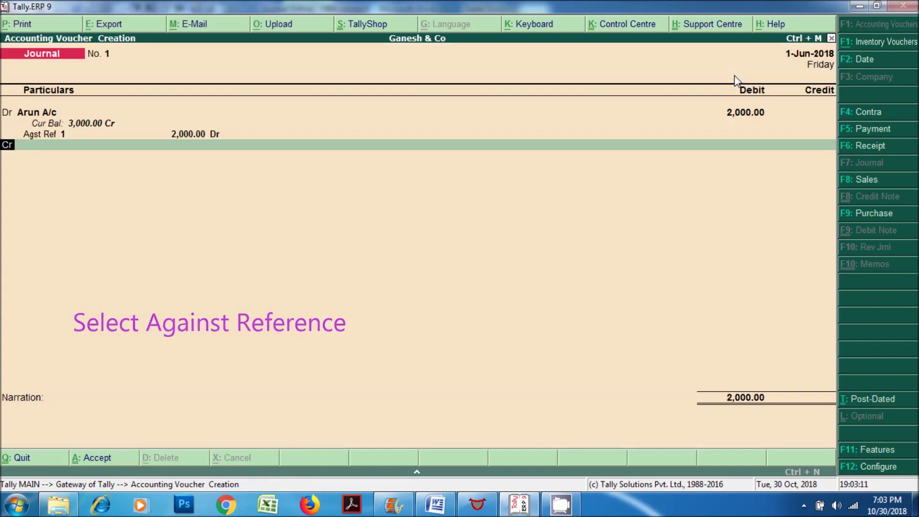
# Step: From the journal voucher's credit line, create a ledger named Purchase Return A/c under Purchase Accounts with inventory values affected
pyautogui.press('Return')
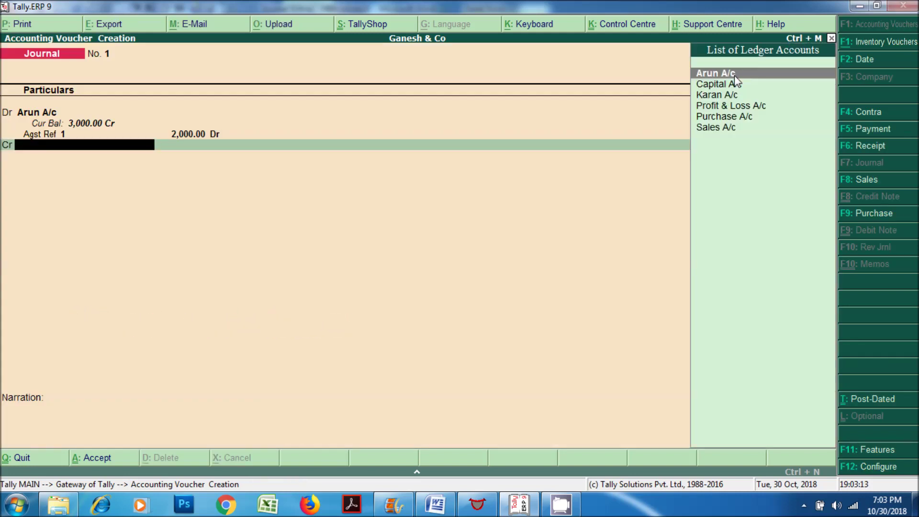
pyautogui.hotkey('alt', 'c')
pyautogui.write('Pu')
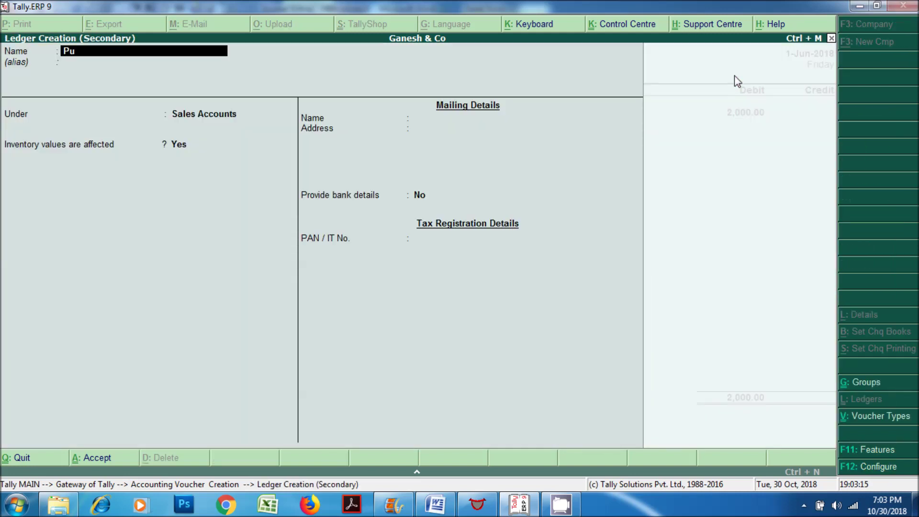
pyautogui.write('rchase Return a/c')
pyautogui.press('Return')
pyautogui.press('Return')
pyautogui.write('Pur')
pyautogui.press('Return')
pyautogui.press('Return')
pyautogui.press('Return')
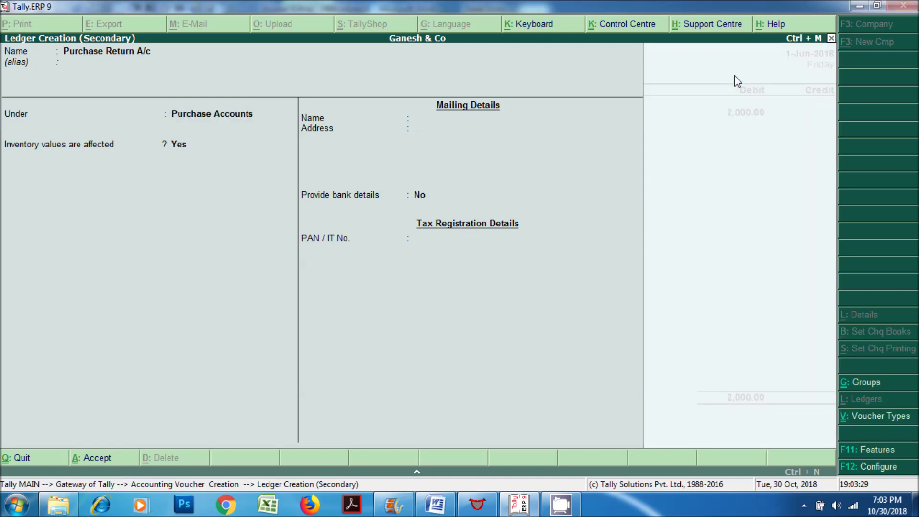
pyautogui.hotkey('ctrl', 'a')
pyautogui.press('Return')
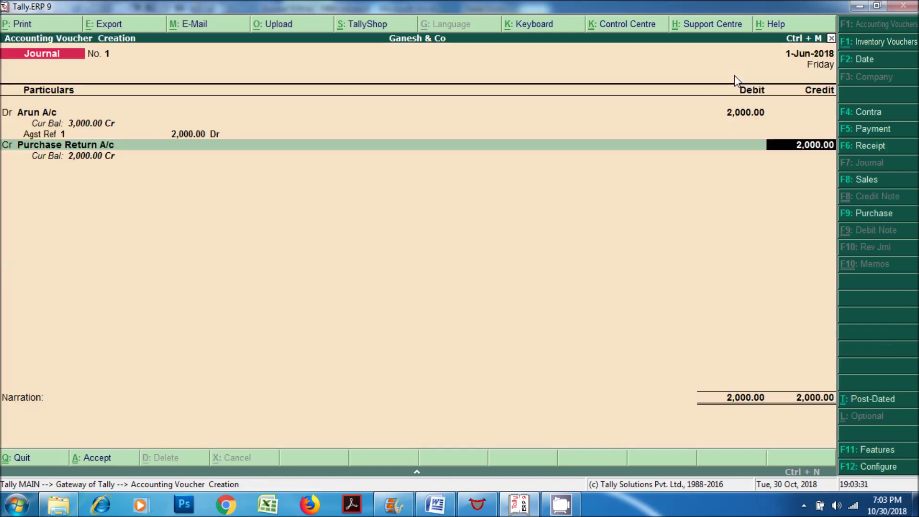
# Step: Accept the 2,000.00 credit to Purchase Return A/c, leave the narration blank and save the journal voucher
pyautogui.press('Return')
pyautogui.press('Return')
pyautogui.press('Return')
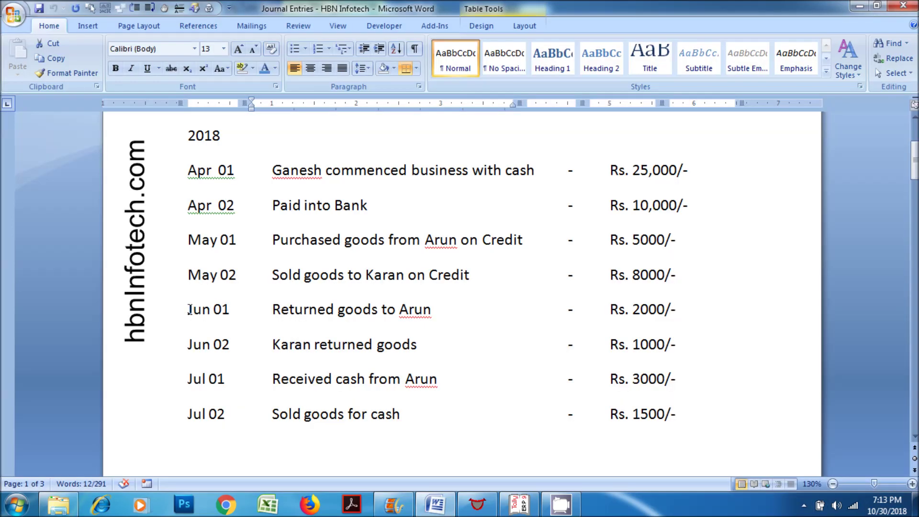
# Step: In the Word document, review the Jun 02 goods-returned transaction of Rs. 1000 and its Sales Returns journal entry
pyautogui.moveTo(190, 310); pyautogui.dragTo(332, 310)
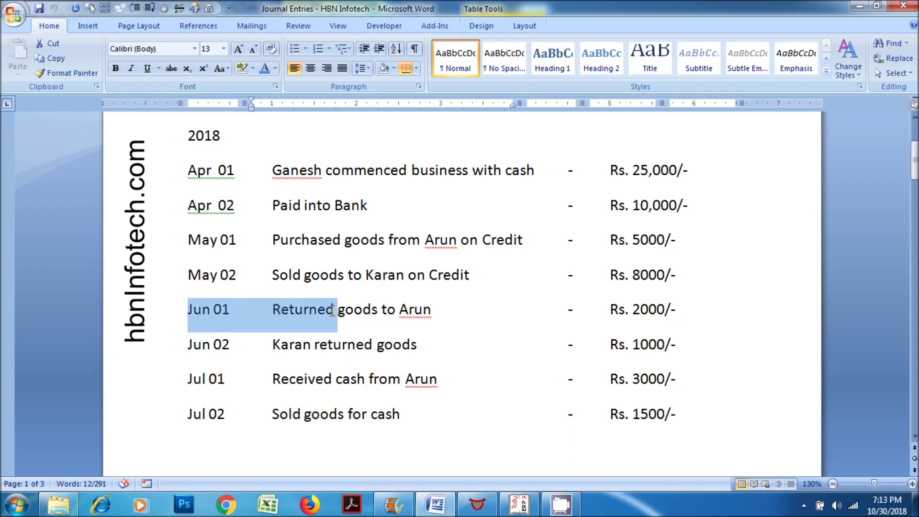
pyautogui.click(188, 344)
pyautogui.moveTo(188, 344); pyautogui.dragTo(683, 345)
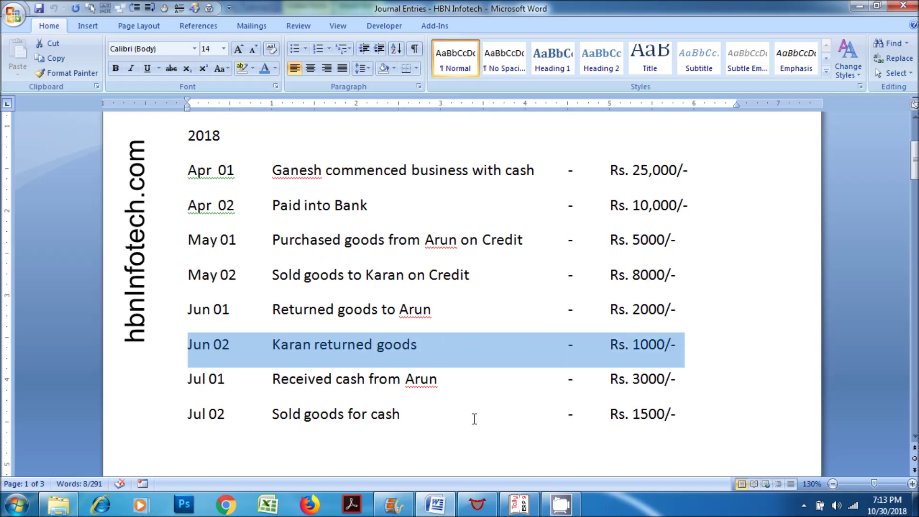
pyautogui.scroll(-2, 474, 419)
pyautogui.scroll(-5, 434, 368)
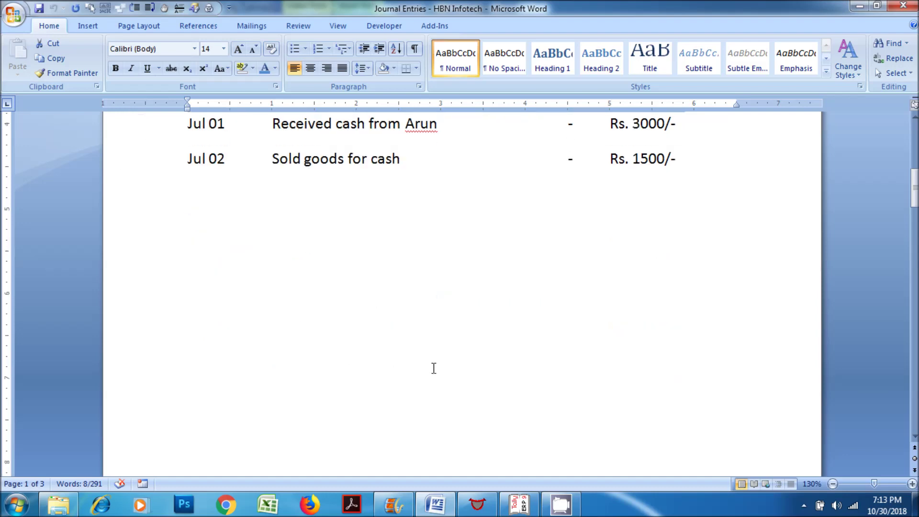
pyautogui.scroll(-20, 434, 368)
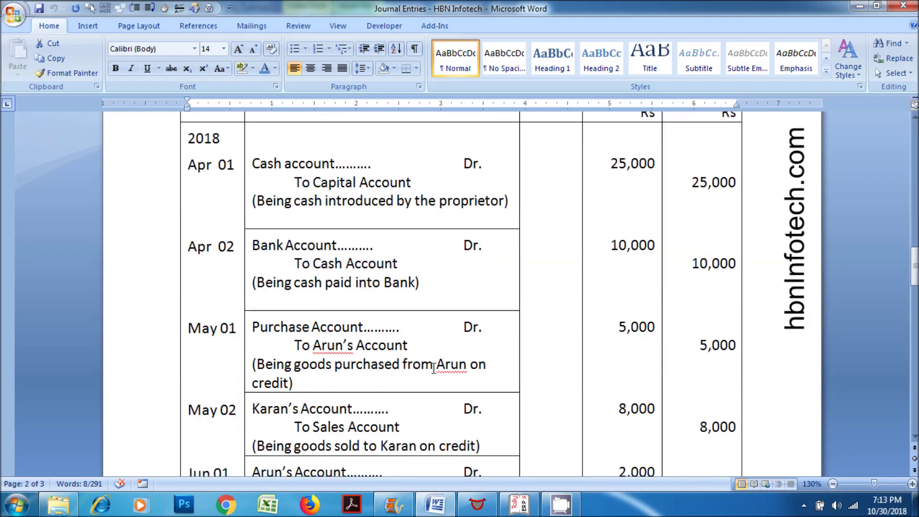
pyautogui.scroll(-5, 434, 369)
pyautogui.scroll(-3, 434, 368)
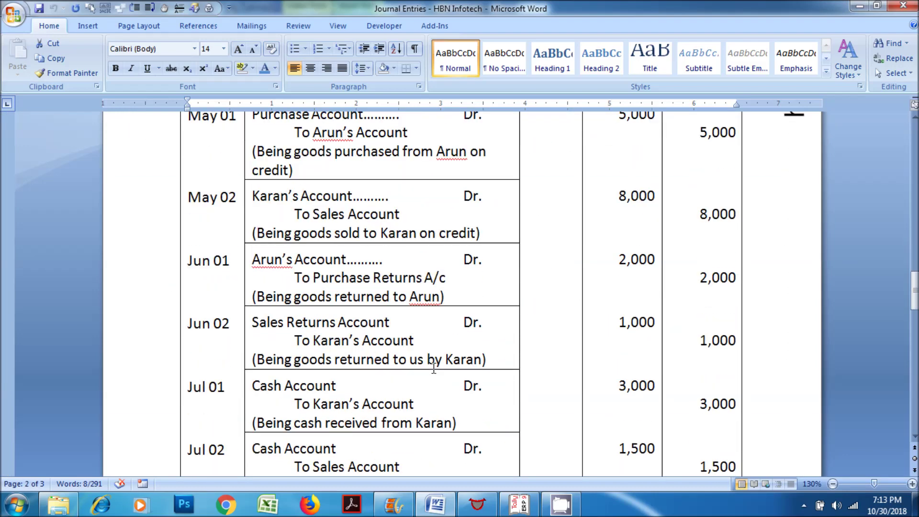
pyautogui.moveTo(251, 280); pyautogui.dragTo(491, 318)
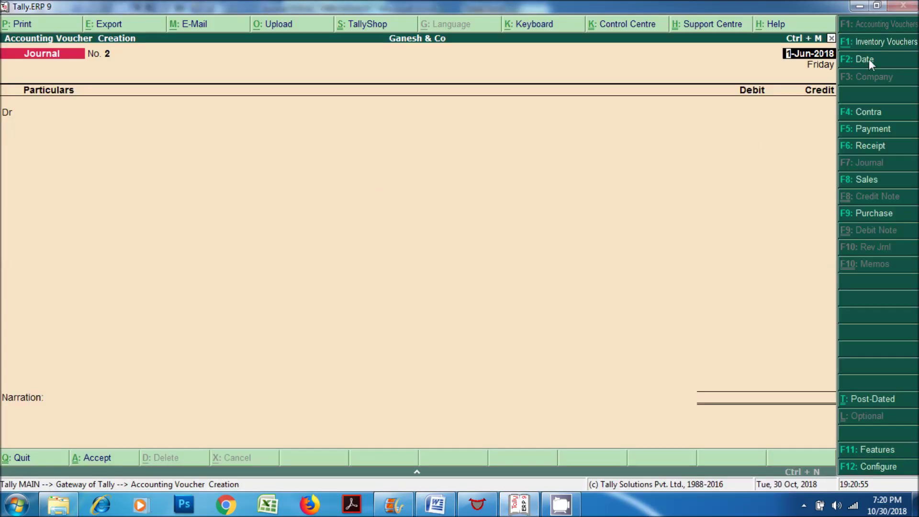
# Step: In Tally.ERP 9, date the journal voucher 2-6-2018 and create a debit ledger named Sales Return A/c under Sales Accounts with inventory values affected
pyautogui.click(858, 61)
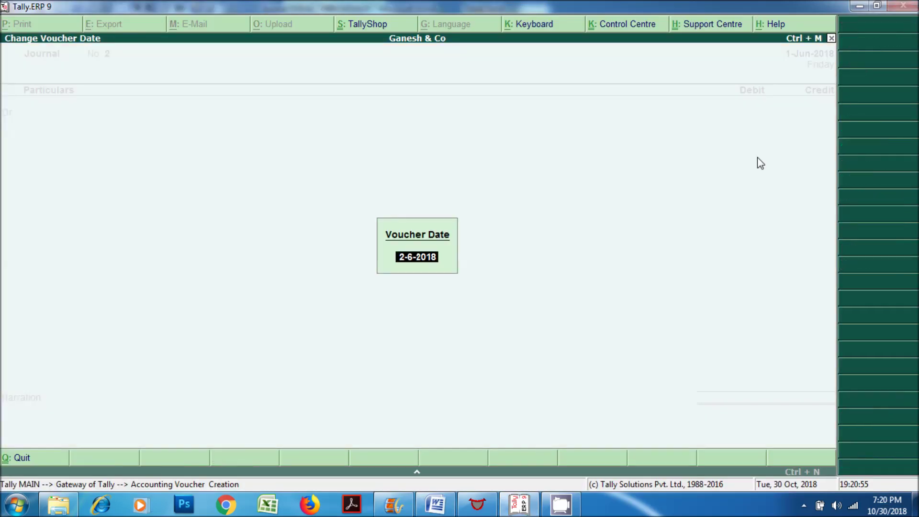
pyautogui.press('Return')
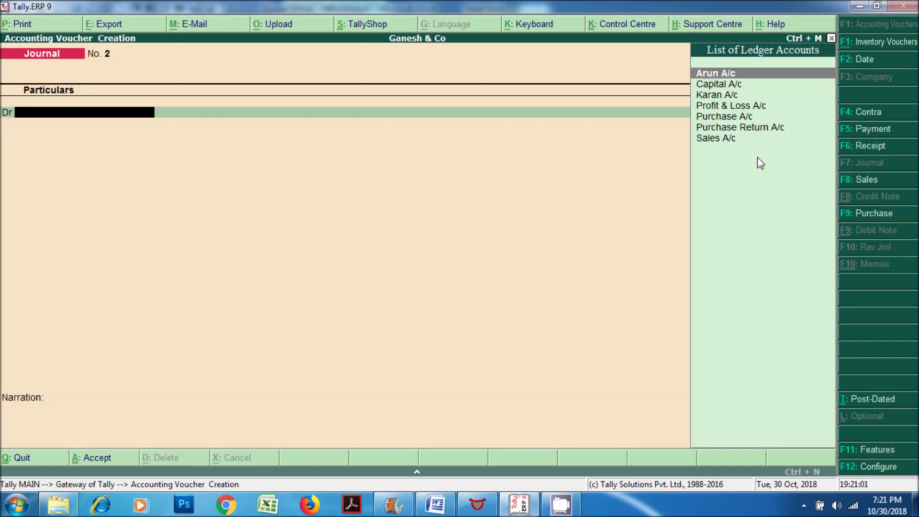
pyautogui.hotkey('alt', 'c')
pyautogui.write('Sales')
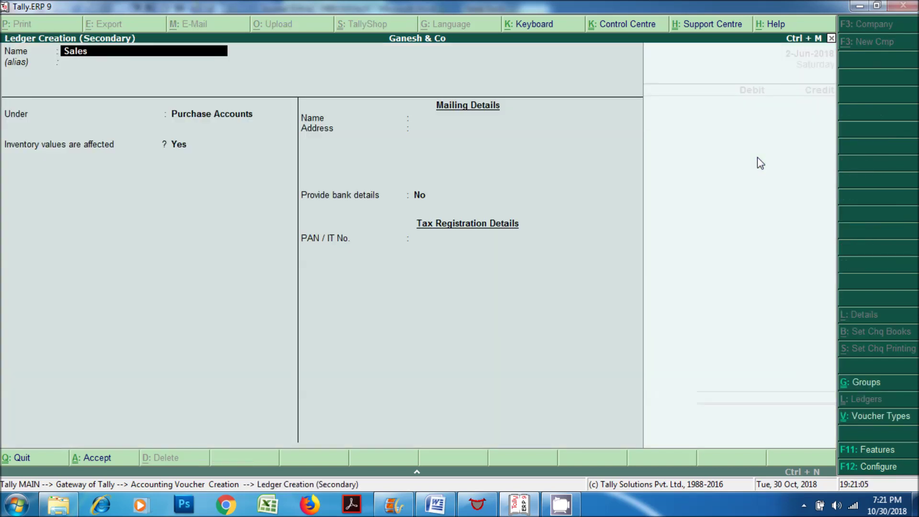
pyautogui.write(' Return a/c')
pyautogui.press('Return')
pyautogui.press('Return')
pyautogui.write('Sa')
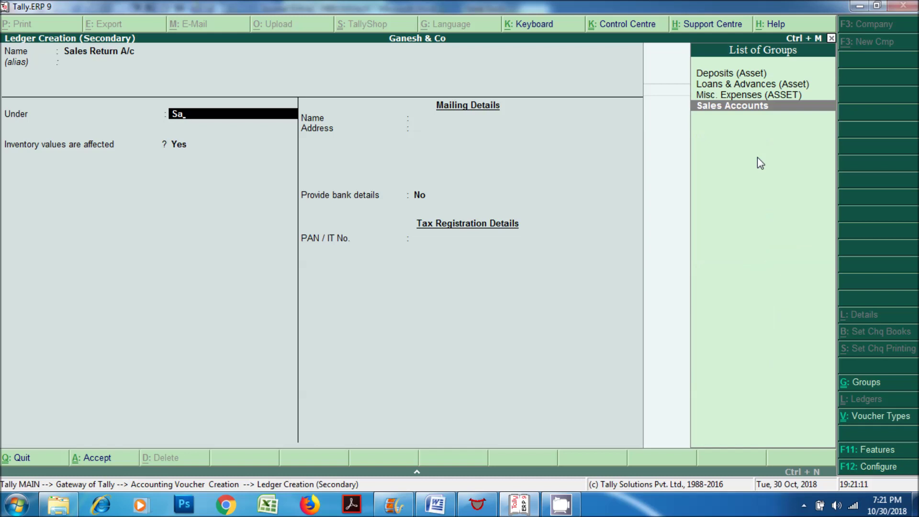
pyautogui.press('Return')
pyautogui.press('Return')
pyautogui.press('Return')
pyautogui.hotkey('ctrl', 'a')
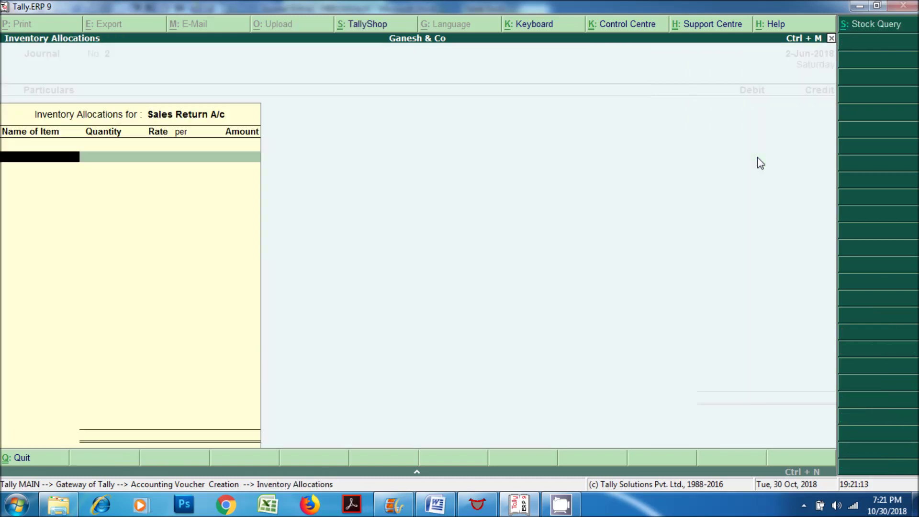
# Step: Leave the inventory allocation for Sales Return A/c empty and debit the account with 1000
pyautogui.press('Return')
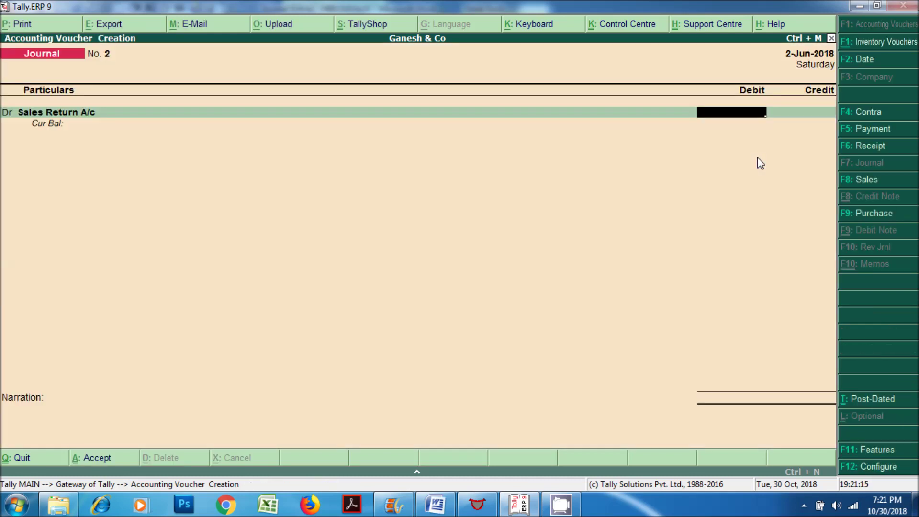
pyautogui.write('1000')
pyautogui.press('Return')
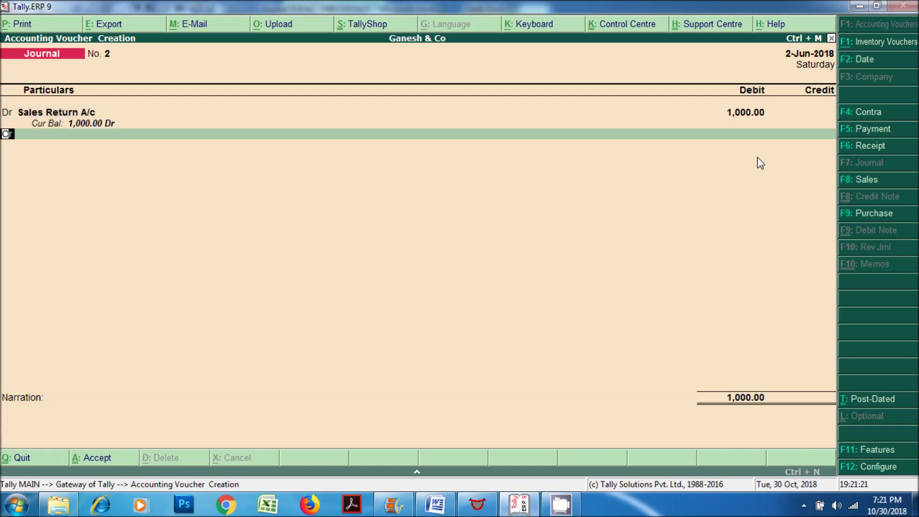
# Step: Credit the customer's account with 1,000.00 as Agst Ref to bill 1 and save the journal voucher without a narration
pyautogui.press('Return')
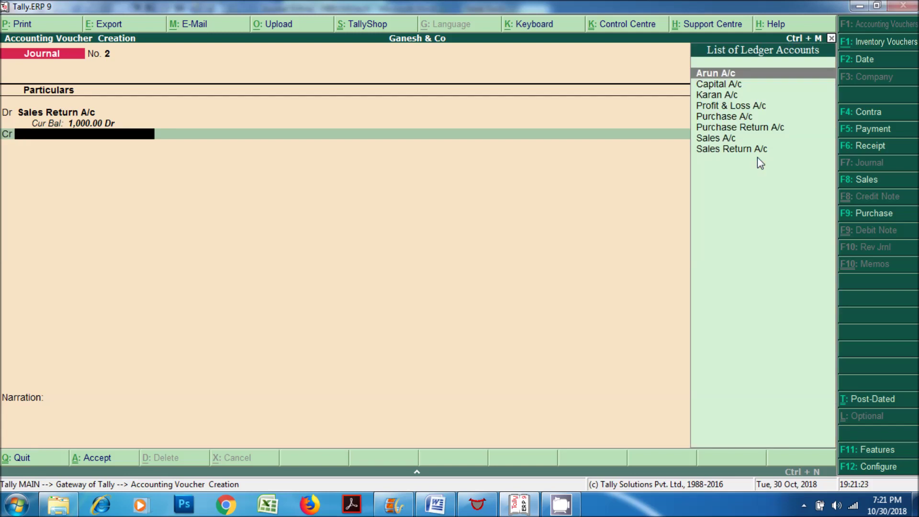
pyautogui.press('Down')
pyautogui.press('Down')
pyautogui.press('Return')
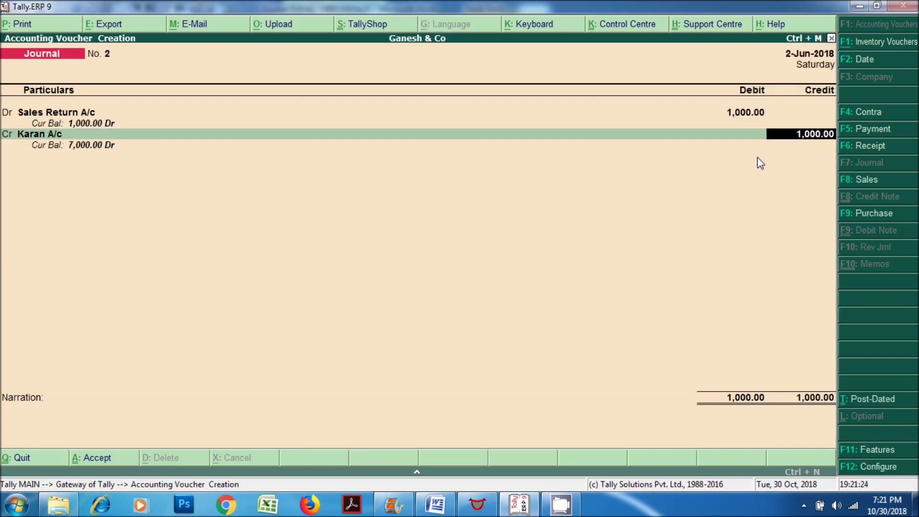
pyautogui.press('Return')
pyautogui.press('Return')
pyautogui.press('Return')
pyautogui.press('Return')
pyautogui.press('Return')
pyautogui.press('Return')
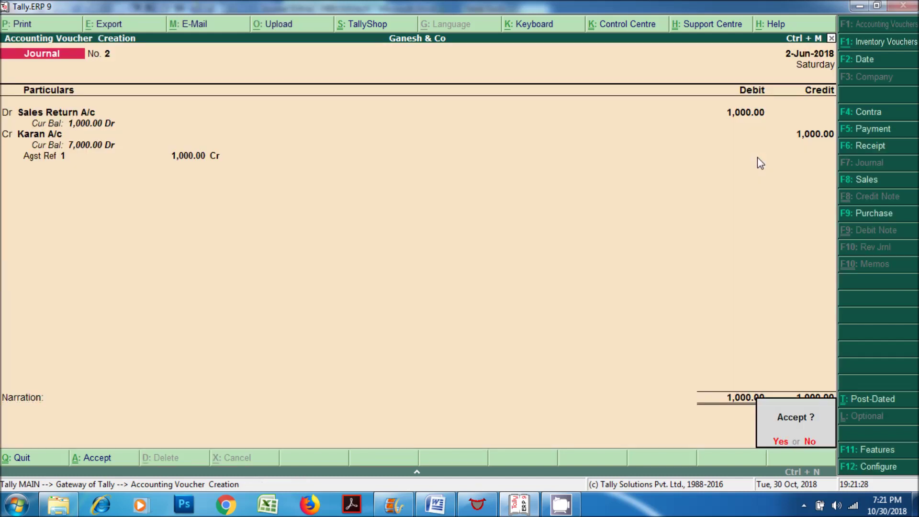
pyautogui.press('Return')
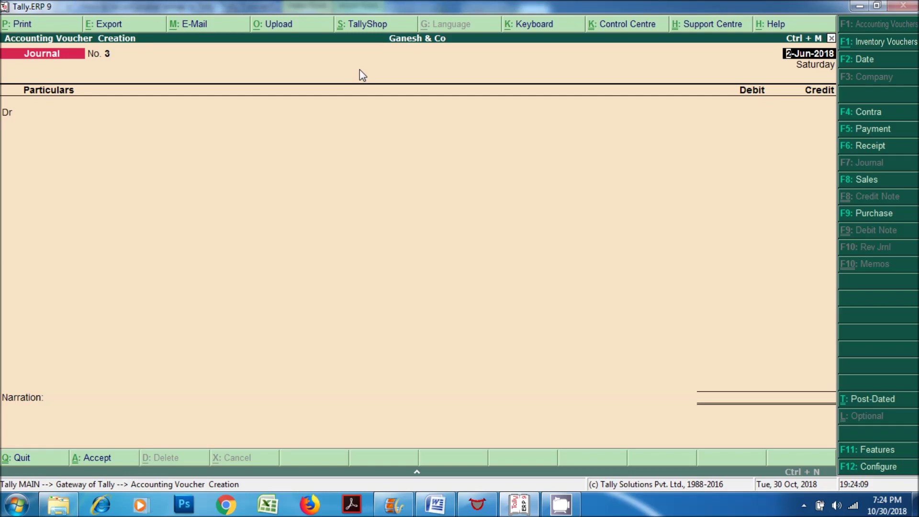
# Step: Quit voucher entry and display the Cash/Bank Book(s) summary from the account books to check the balances
pyautogui.press('BackSpace')
pyautogui.press('Escape')
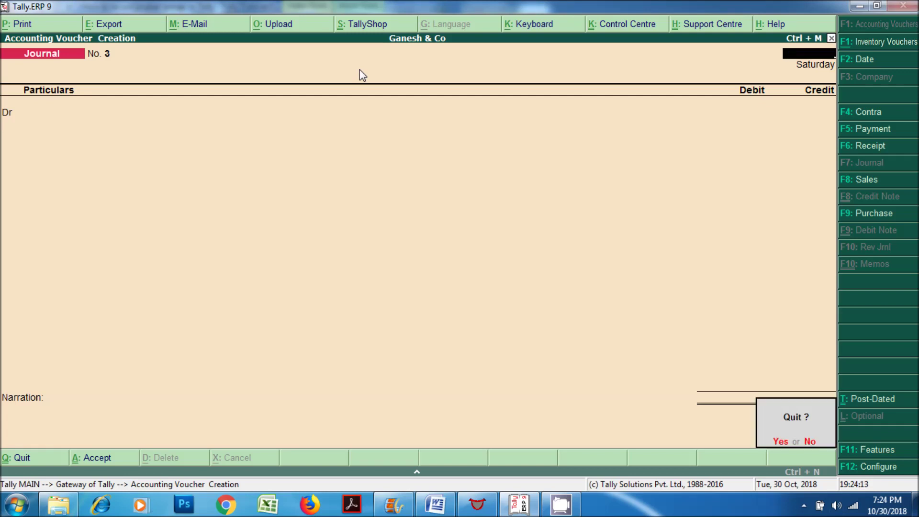
pyautogui.press('y')
pyautogui.press('Down')
pyautogui.press('Down')
pyautogui.press('Down')
pyautogui.press('Down')
pyautogui.press('Down')
pyautogui.press('Down')
pyautogui.press('Down')
pyautogui.press('Down')
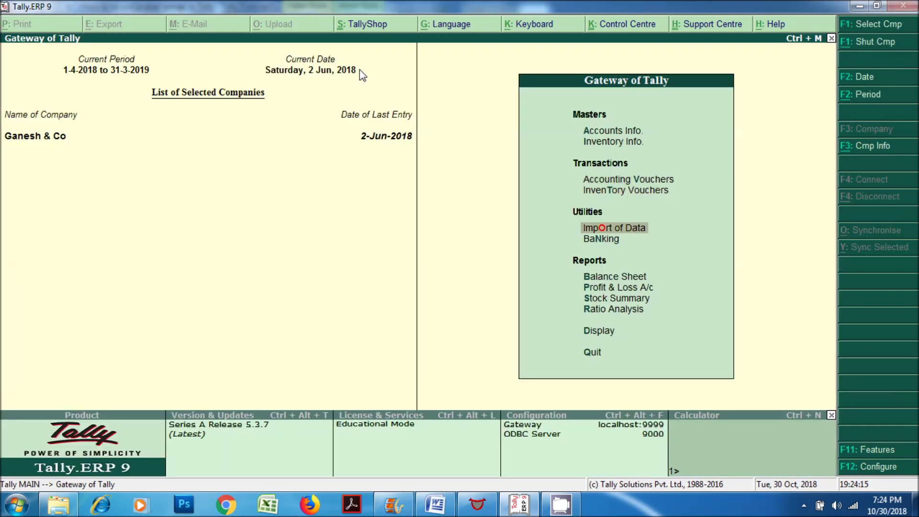
pyautogui.press('Return')
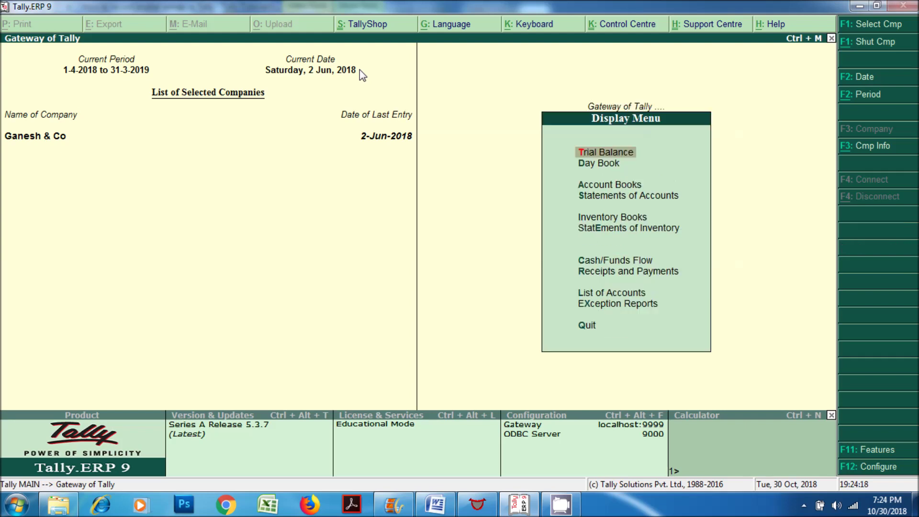
pyautogui.press('Down')
pyautogui.press('Down')
pyautogui.press('Return')
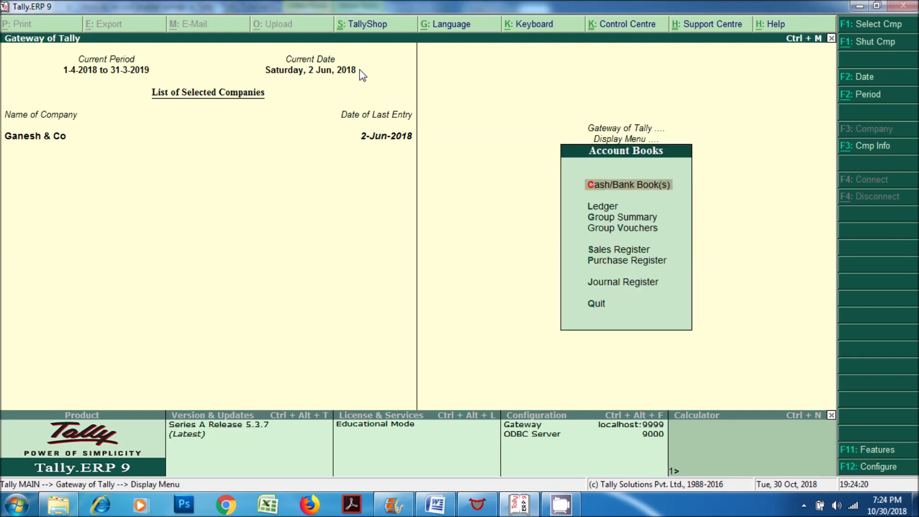
pyautogui.press('Return')
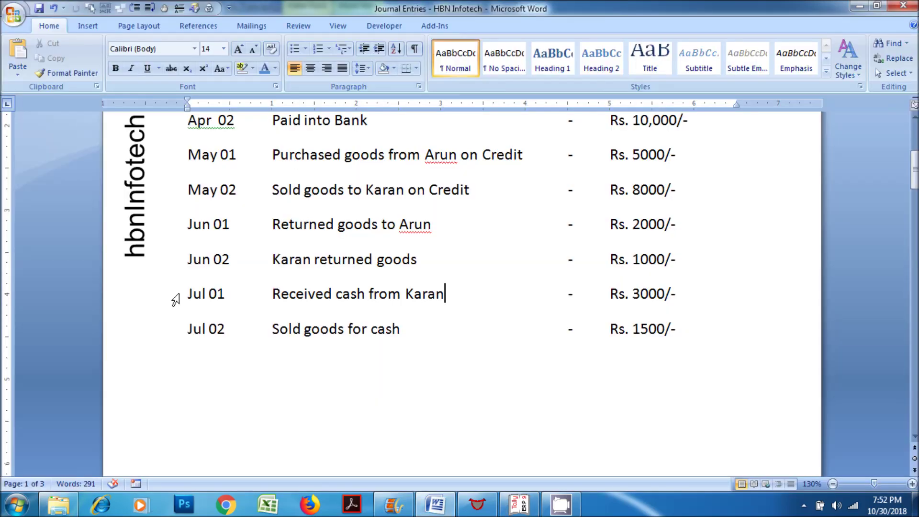
# Step: Switch to the Word document and review the Jul 01 cash receipt of Rs. 3000 together with its journal entry
pyautogui.click(187, 293)
pyautogui.moveTo(217, 294); pyautogui.dragTo(712, 293)
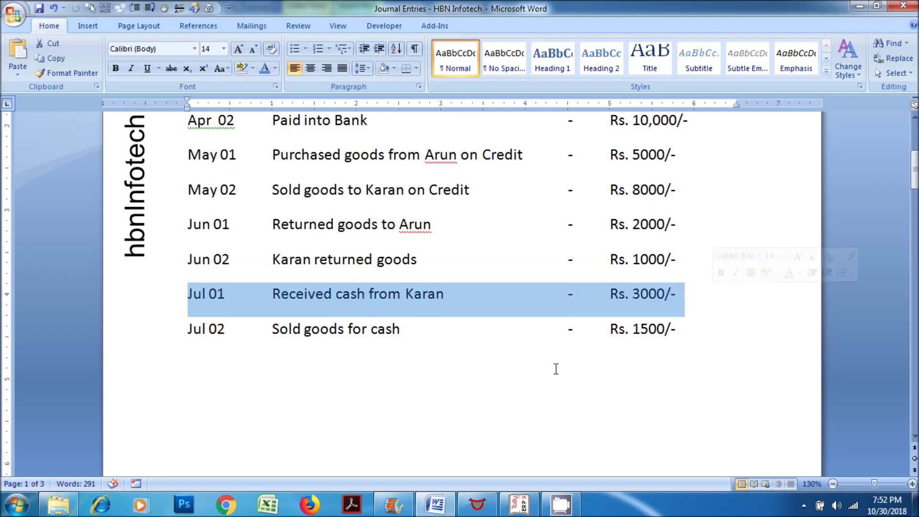
pyautogui.scroll(-15, 552, 367)
pyautogui.moveTo(252, 259); pyautogui.dragTo(476, 297)
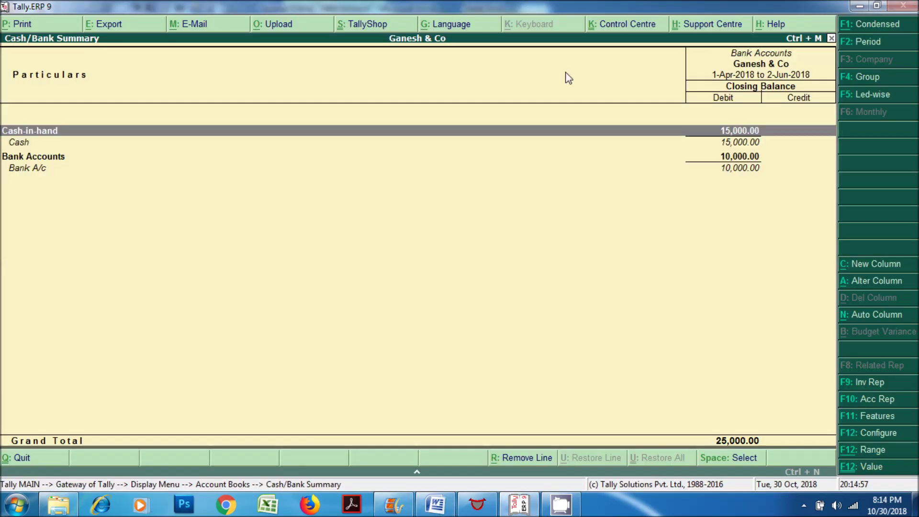
# Step: Switch to Tally.ERP 9, start a receipt accounting voucher and set its date to 1-7-18
pyautogui.press('Escape')
pyautogui.press('Escape')
pyautogui.press('Escape')
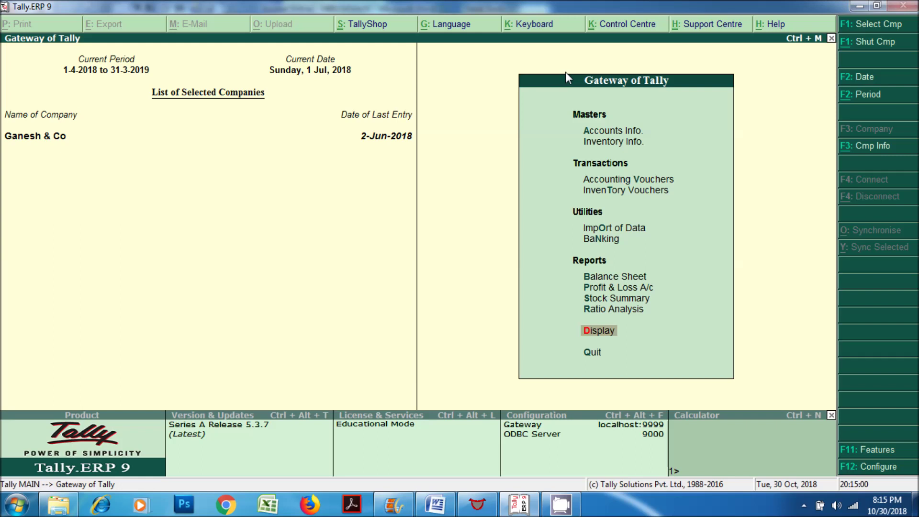
pyautogui.press('Up')
pyautogui.press('Up')
pyautogui.press('Up')
pyautogui.press('Up')
pyautogui.press('Up')
pyautogui.press('Up')
pyautogui.press('Up')
pyautogui.press('Up')
pyautogui.press('Return')
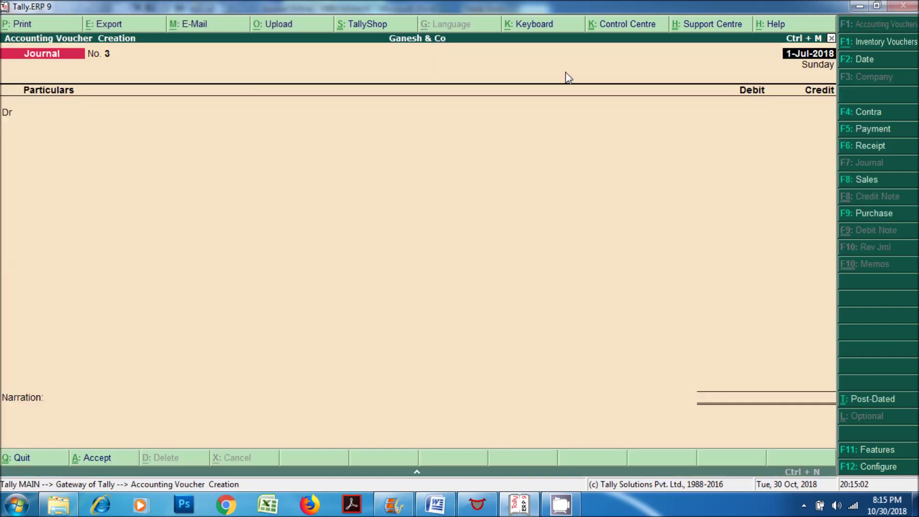
pyautogui.click(880, 147)
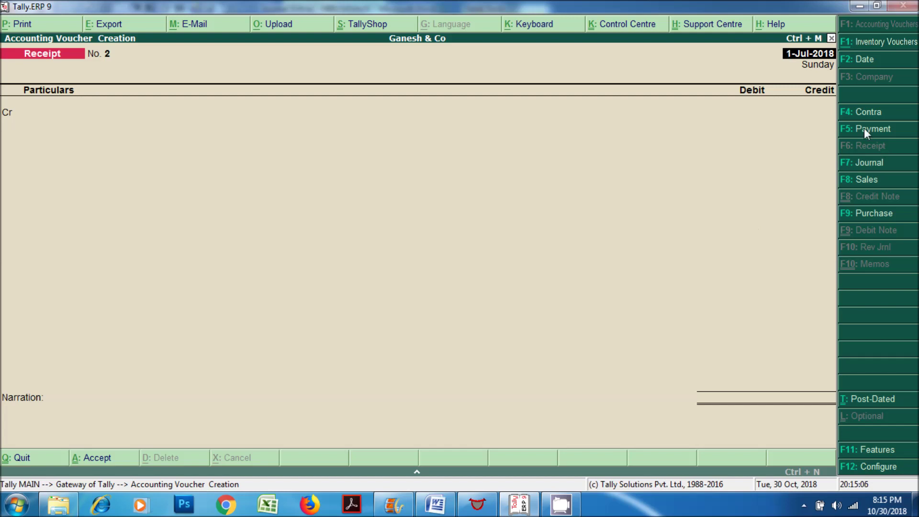
pyautogui.click(872, 59)
pyautogui.write('1-7-18')
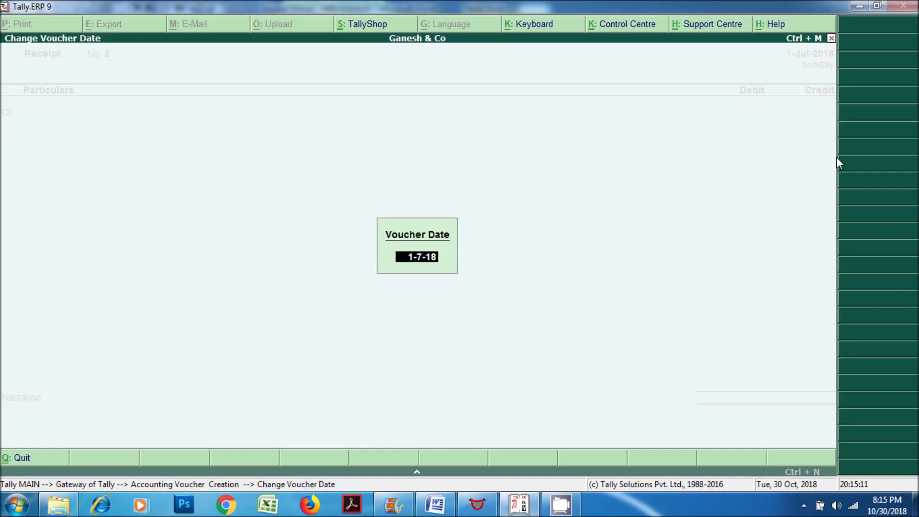
pyautogui.press('Return')
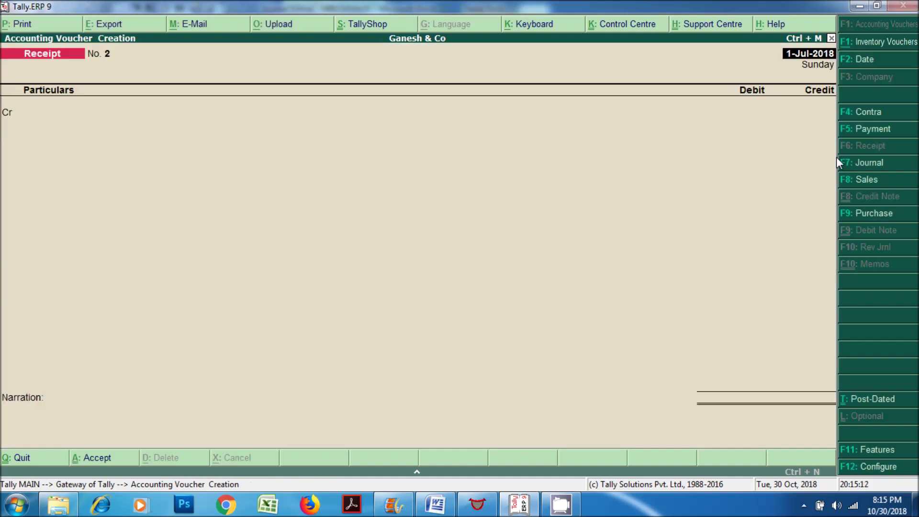
# Step: Credit the customer's account with 3000 in the receipt voucher and allocate it as Agst Ref to bill 1
pyautogui.press('Down')
pyautogui.press('Down')
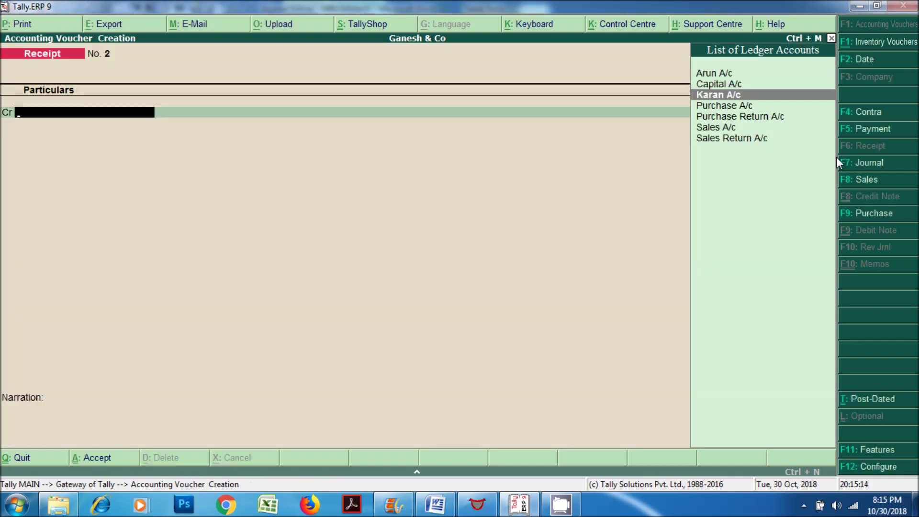
pyautogui.press('Return')
pyautogui.write('3000')
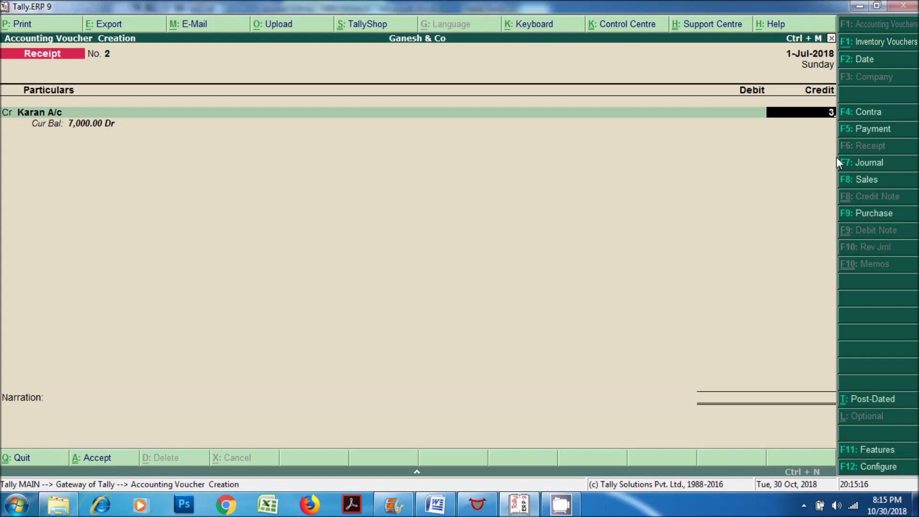
pyautogui.press('Return')
pyautogui.press('Return')
pyautogui.press('Return')
pyautogui.press('Return')
pyautogui.press('Return')
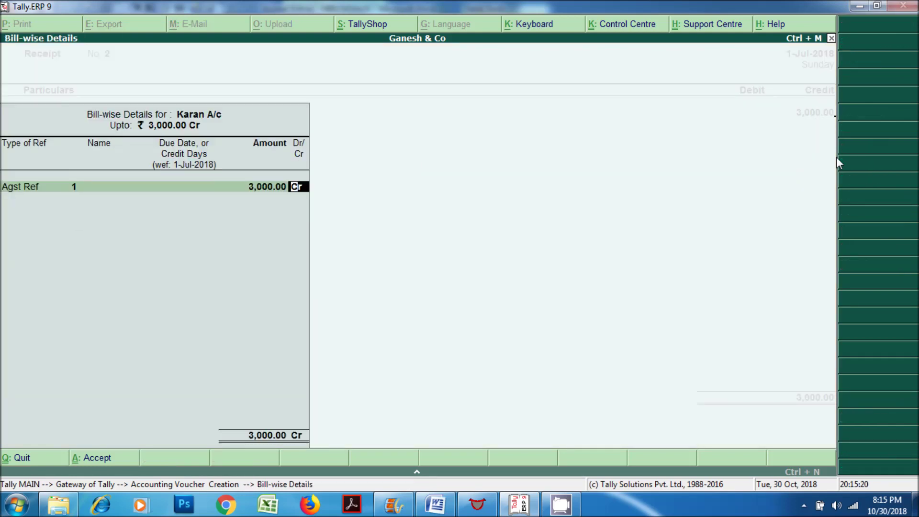
pyautogui.press('Return')
pyautogui.press('Return')
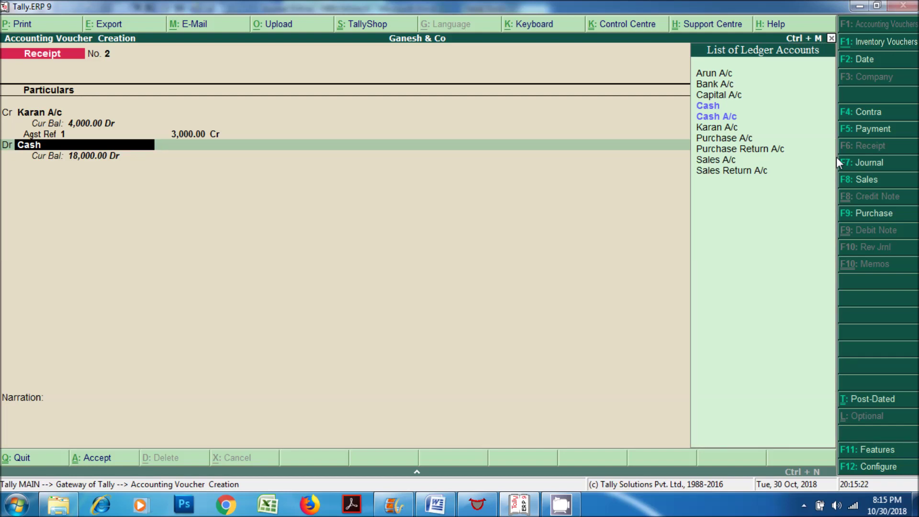
# Step: Debit Cash with 3,000.00, leave the narration blank and save the receipt voucher
pyautogui.press('Return')
pyautogui.press('Return')
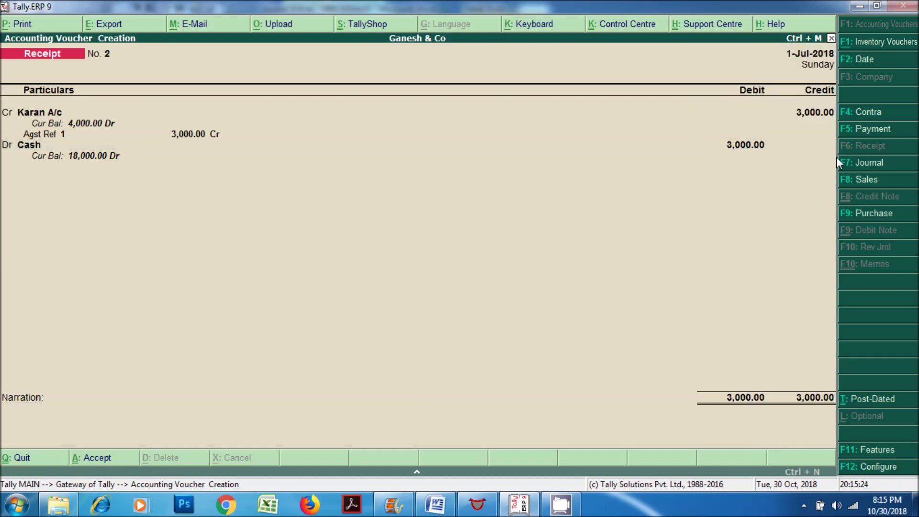
pyautogui.press('Return')
pyautogui.press('Return')
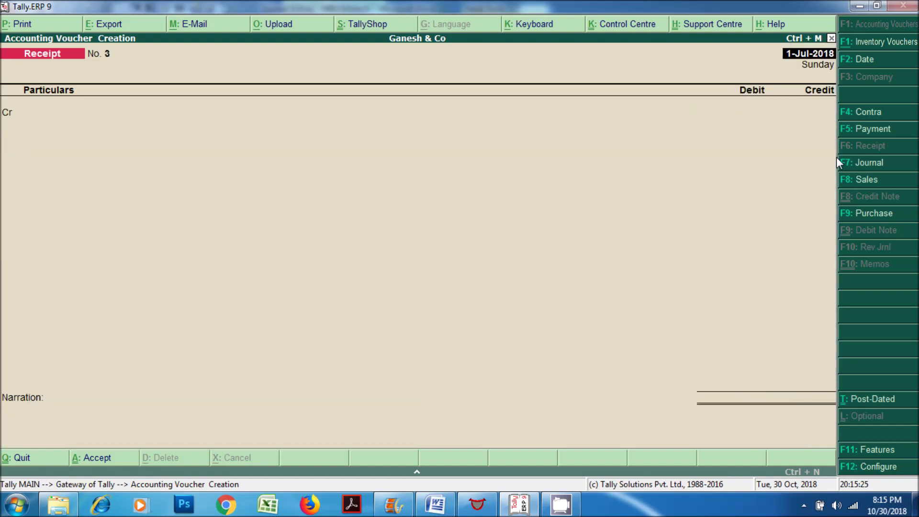
# Step: Leave the receipt voucher, open the Cash/Bank Summary among the account books and check the Cash closing balance
pyautogui.press('Escape')
pyautogui.press('Return')
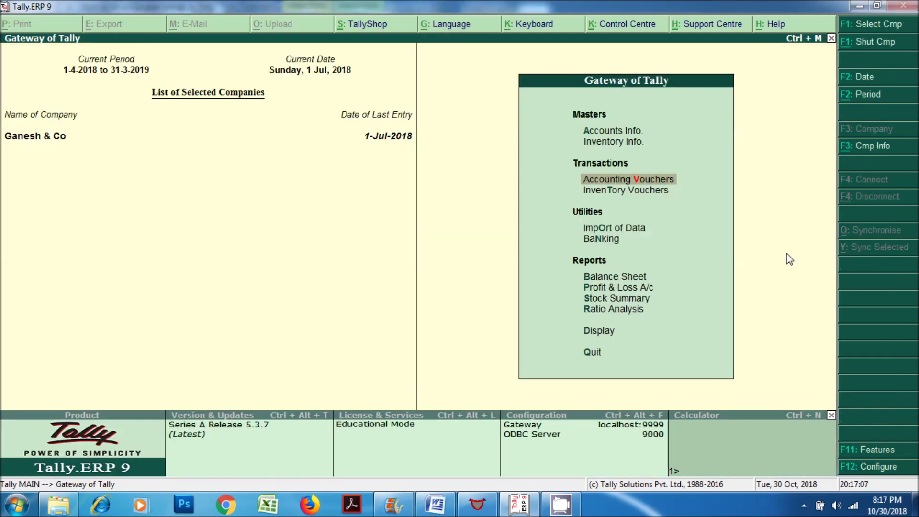
pyautogui.press('Down')
pyautogui.press('Down')
pyautogui.press('Down')
pyautogui.press('Down')
pyautogui.press('Down')
pyautogui.press('Down')
pyautogui.press('Down')
pyautogui.press('Down')
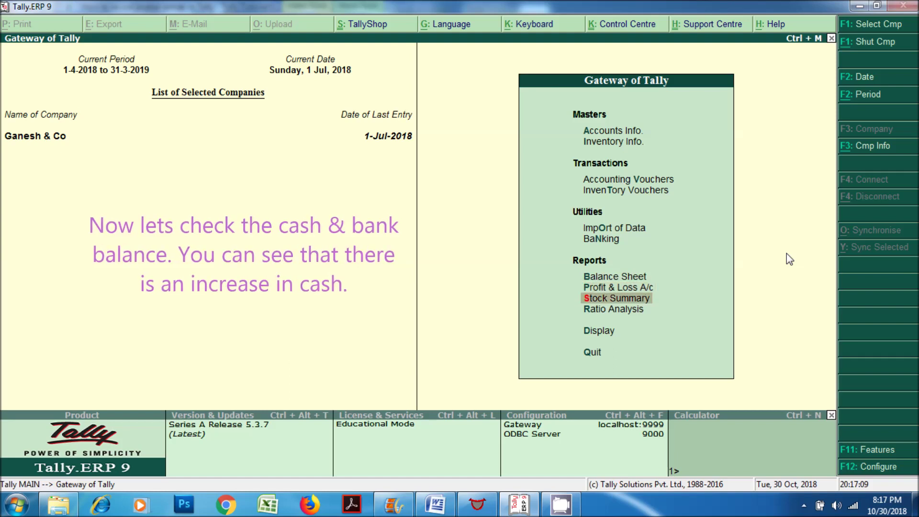
pyautogui.press('Return')
pyautogui.press('Down')
pyautogui.press('Down')
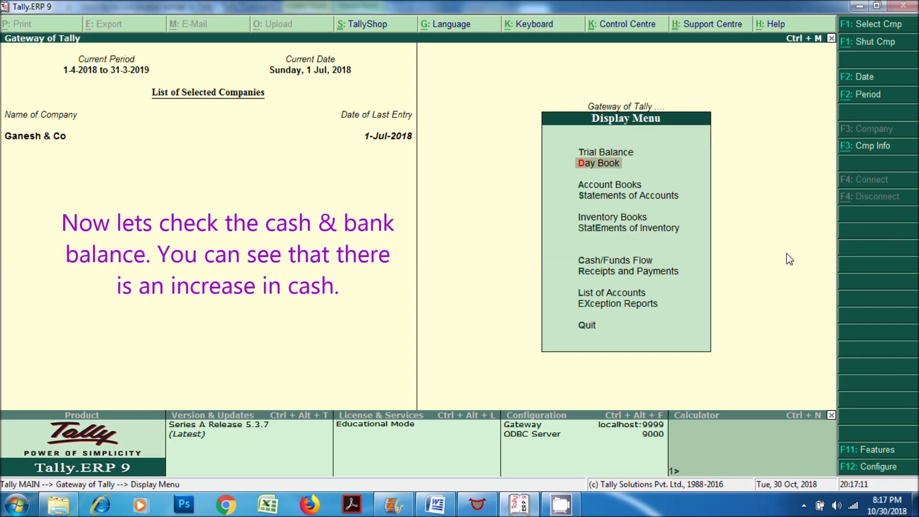
pyautogui.press('Return')
pyautogui.press('Return')
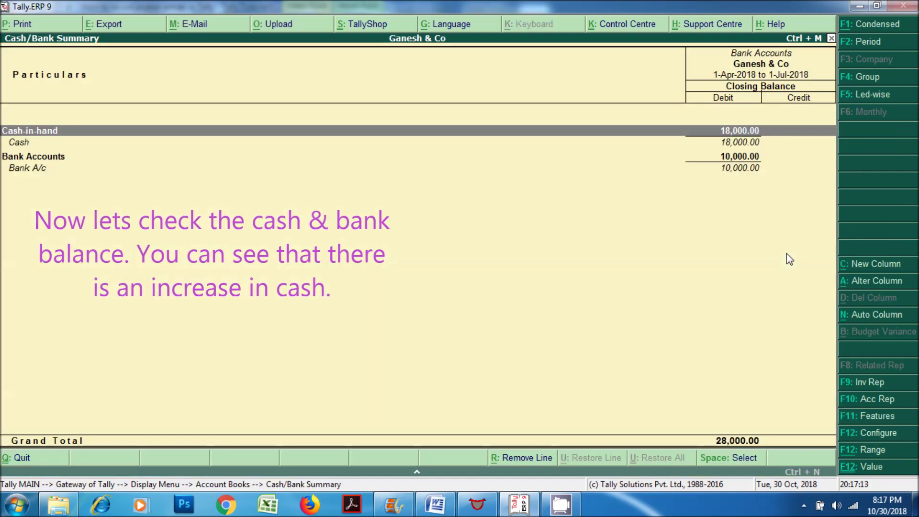
pyautogui.click(741, 142)
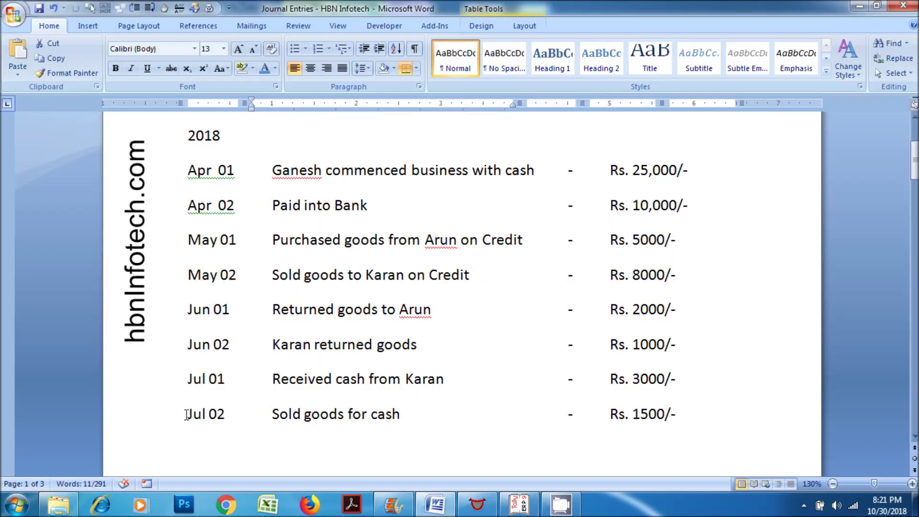
# Step: Switch to the Word document and review the Jul 02 cash sale of Rs. 1500 together with its journal entry
pyautogui.moveTo(188, 415); pyautogui.dragTo(716, 415)
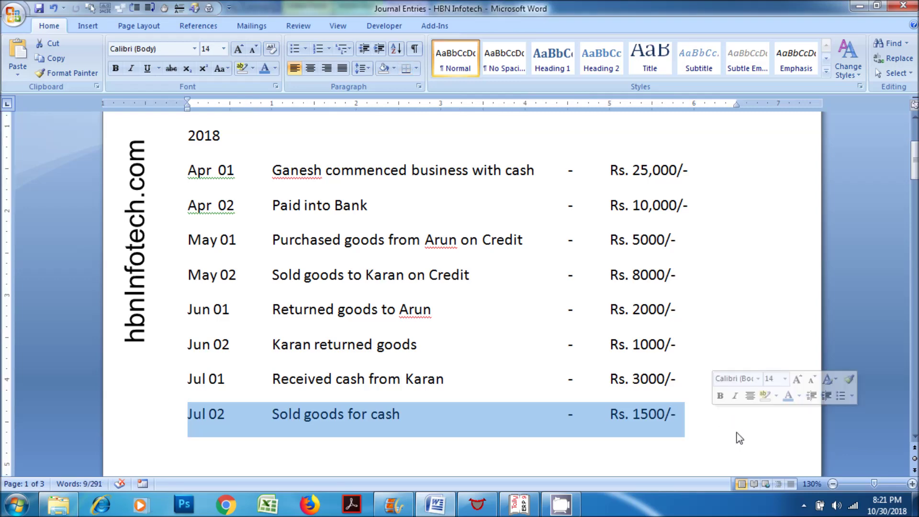
pyautogui.scroll(-10, 740, 438)
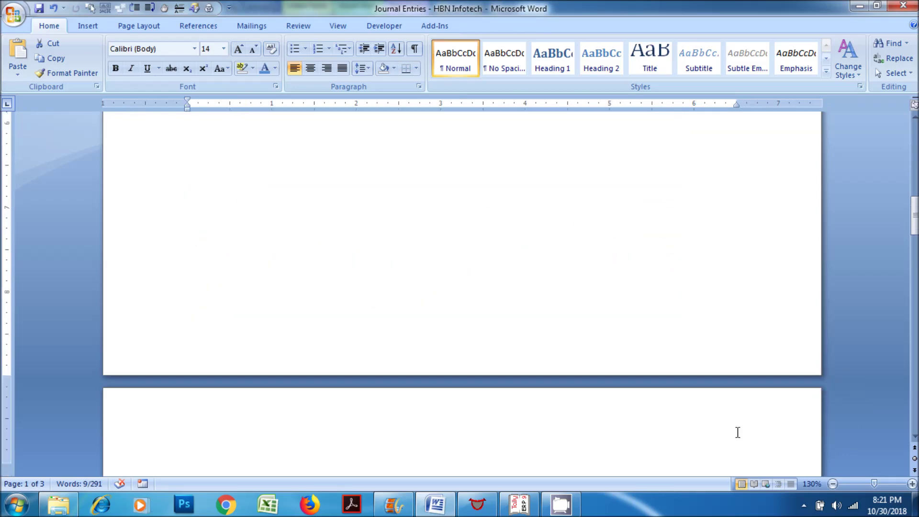
pyautogui.scroll(-15, 738, 432)
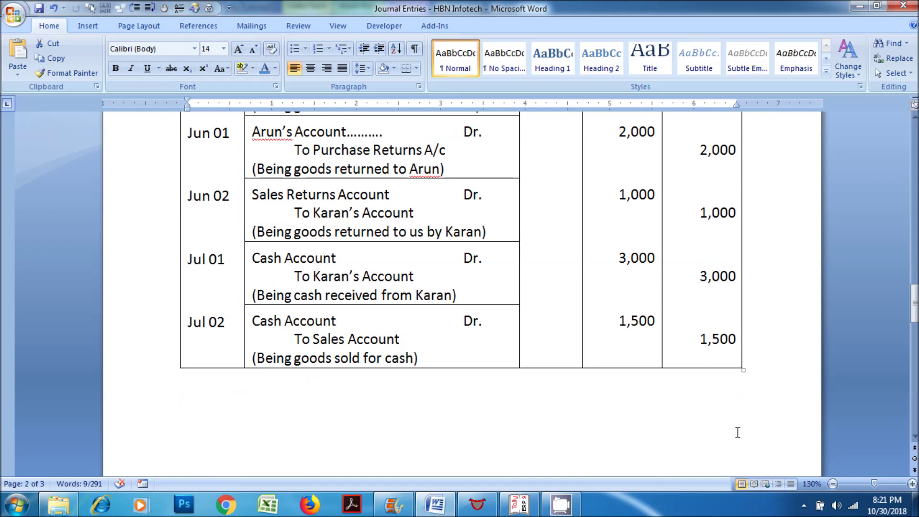
pyautogui.moveTo(253, 327); pyautogui.dragTo(468, 355)
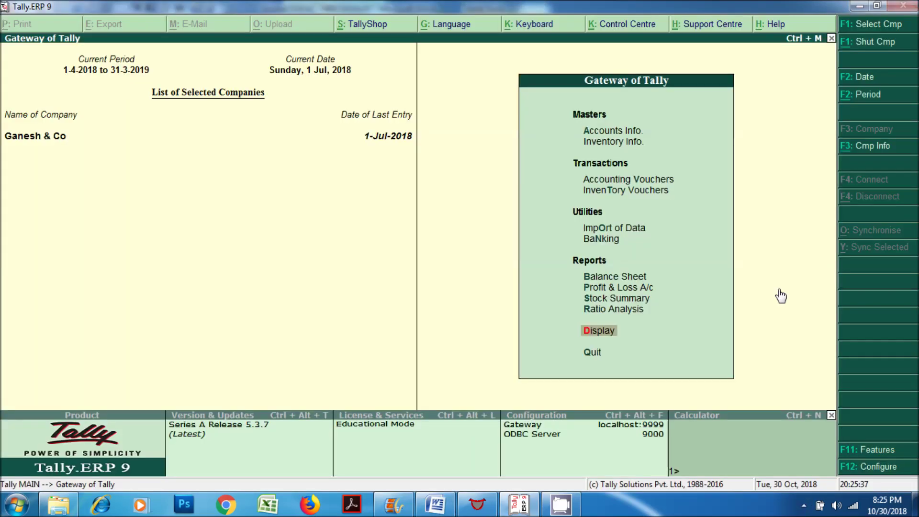
# Step: Switch to Tally.ERP 9, start a sales accounting voucher in voucher mode and set its date to 2-7-2018
pyautogui.press('Up')
pyautogui.press('Up')
pyautogui.press('Up')
pyautogui.press('Up')
pyautogui.press('Up')
pyautogui.press('Up')
pyautogui.press('Up')
pyautogui.press('Up')
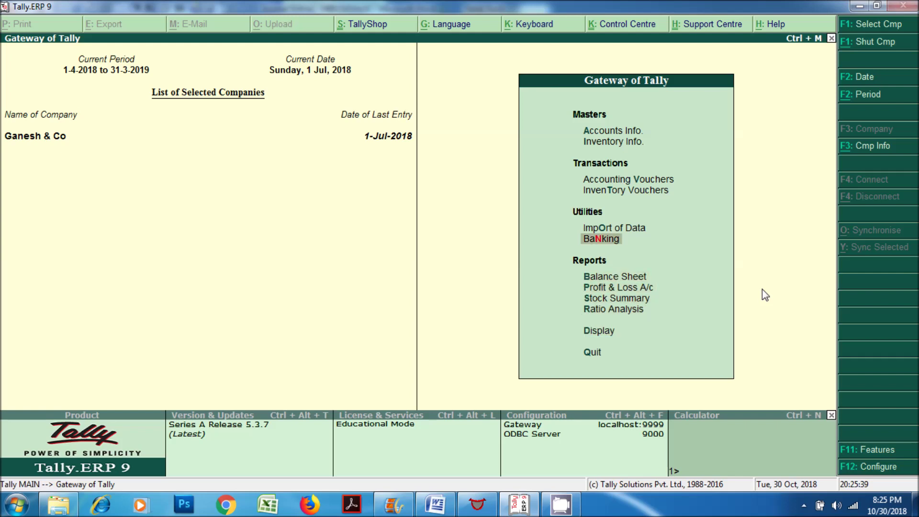
pyautogui.press('Return')
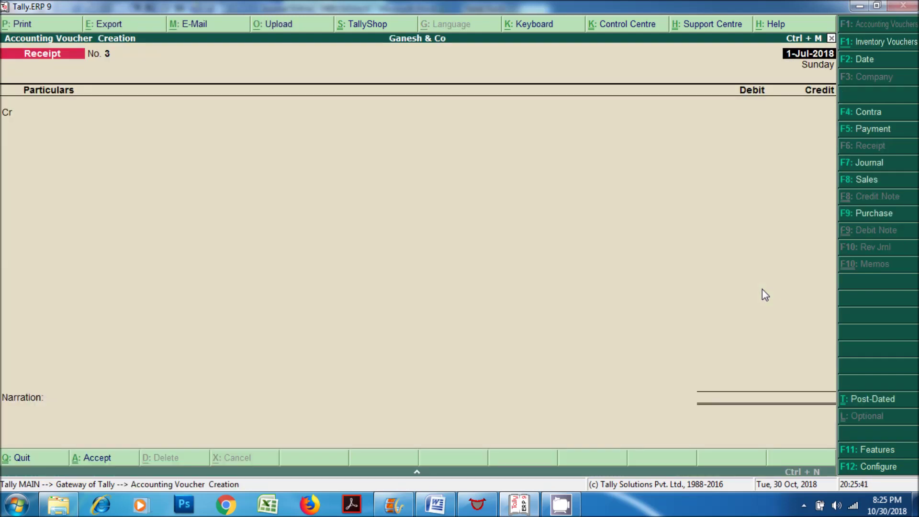
pyautogui.click(876, 182)
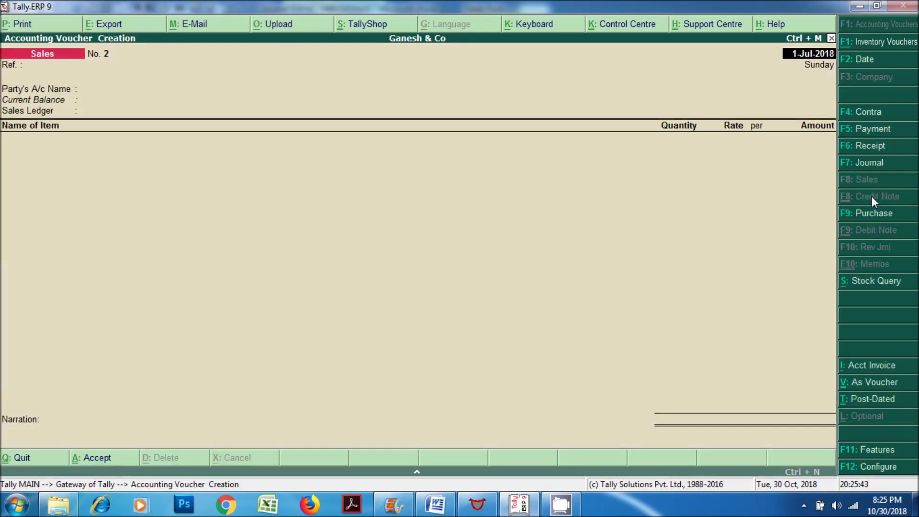
pyautogui.click(869, 383)
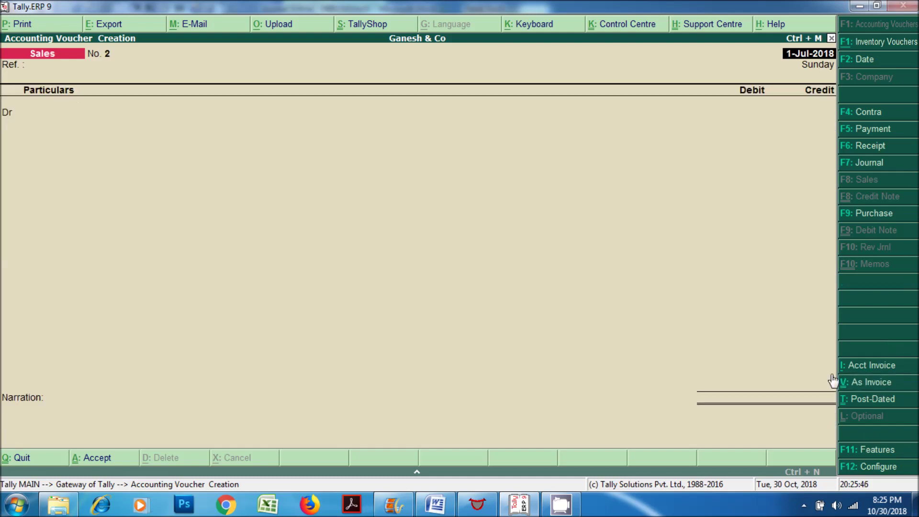
pyautogui.click(868, 62)
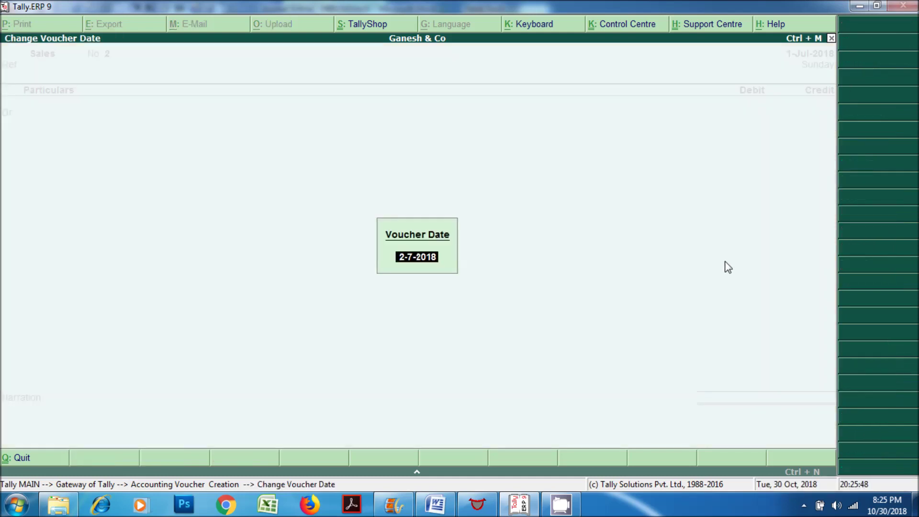
pyautogui.press('Return')
pyautogui.press('Return')
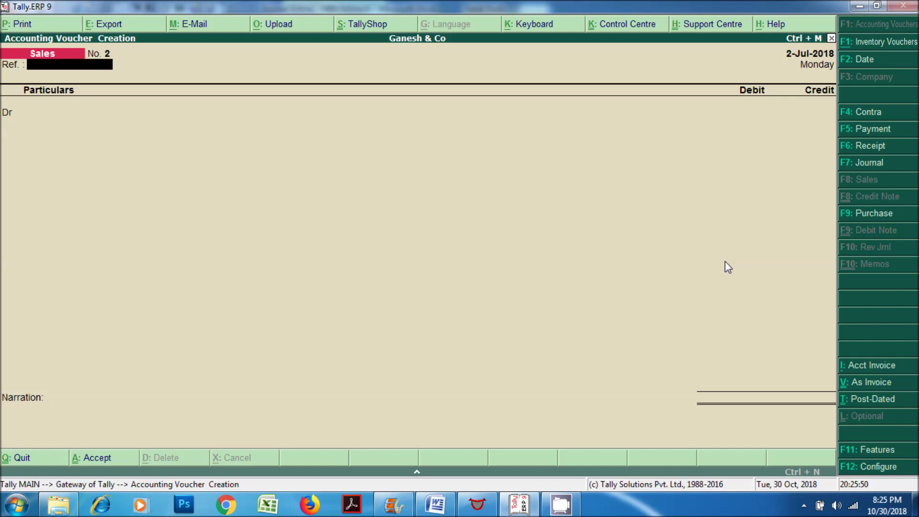
# Step: Leave the reference blank and debit Cash with 1500 in the sales voucher
pyautogui.press('Return')
pyautogui.press('Down')
pyautogui.press('Down')
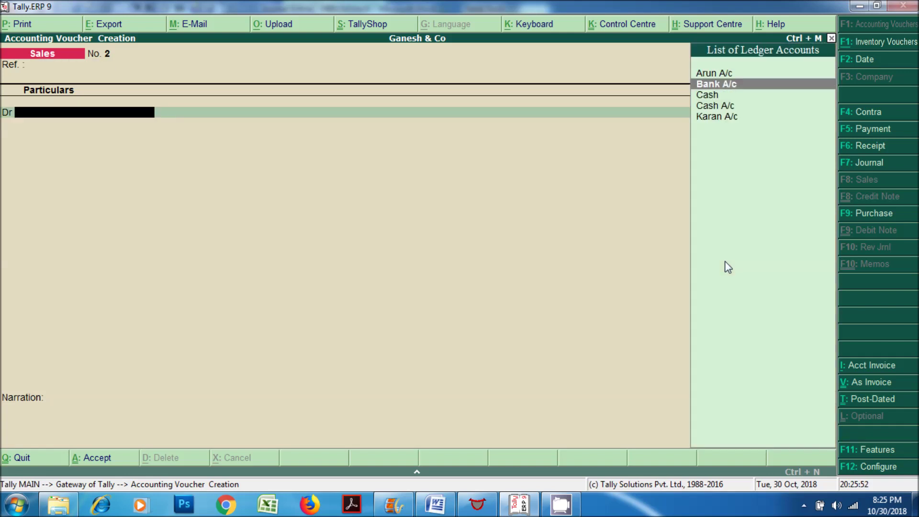
pyautogui.press('Return')
pyautogui.press('Return')
pyautogui.press('Return')
pyautogui.press('Return')
pyautogui.press('Return')
pyautogui.press('Return')
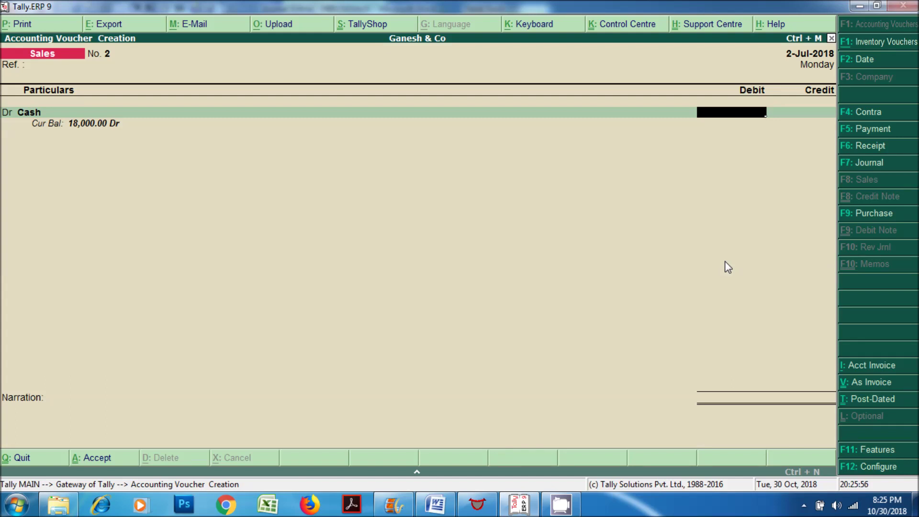
pyautogui.write('1500')
pyautogui.press('Return')
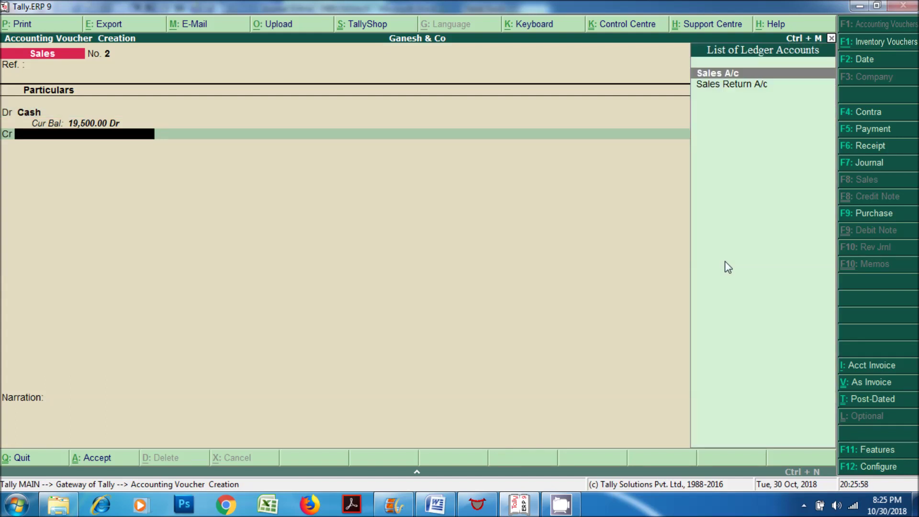
# Step: Credit Sales A/c with 1,500.00, leave the narration blank and save the sales voucher
pyautogui.press('Return')
pyautogui.press('Escape')
pyautogui.press('Return')
pyautogui.press('Return')
pyautogui.press('Return')
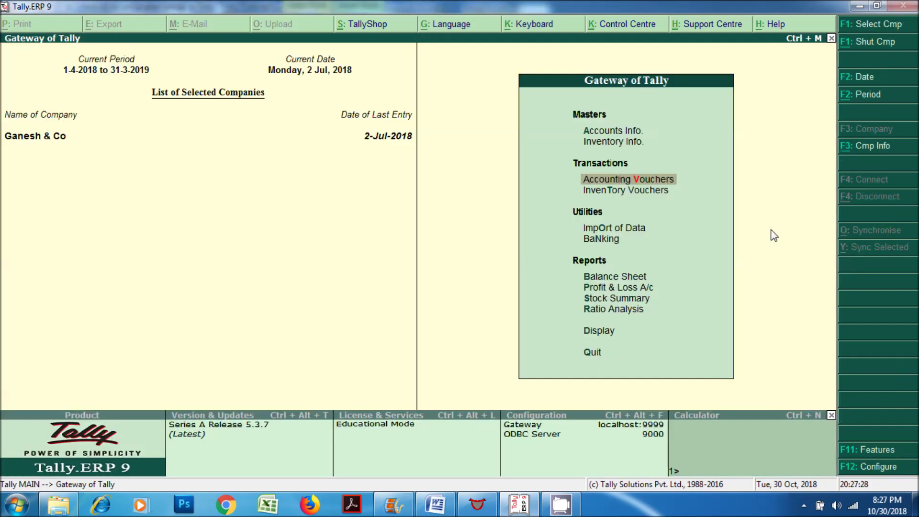
# Step: Open the Cash/Bank Summary again and check the Cash closing balance after the cash sale
pyautogui.press('Down')
pyautogui.press('Down')
pyautogui.press('Down')
pyautogui.press('Down')
pyautogui.press('Down')
pyautogui.press('Down')
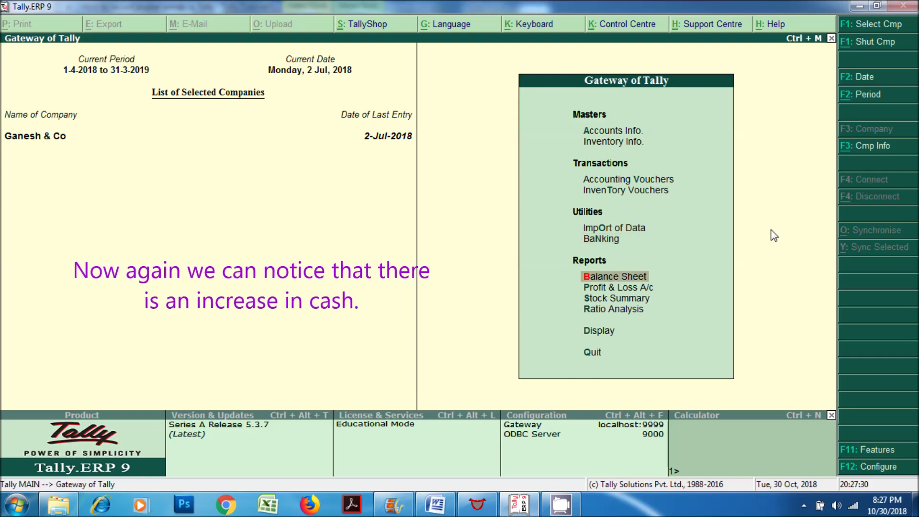
pyautogui.press('Down')
pyautogui.press('Down')
pyautogui.press('Return')
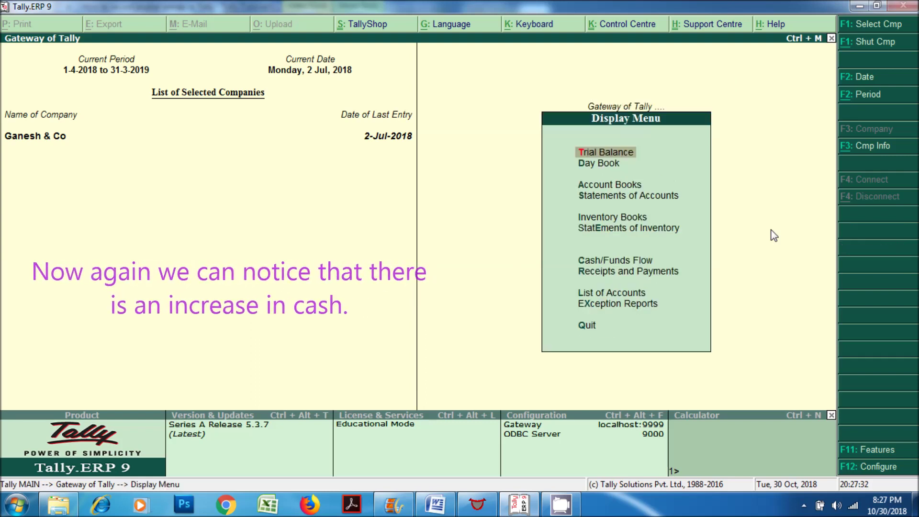
pyautogui.press('Down')
pyautogui.press('Down')
pyautogui.press('Return')
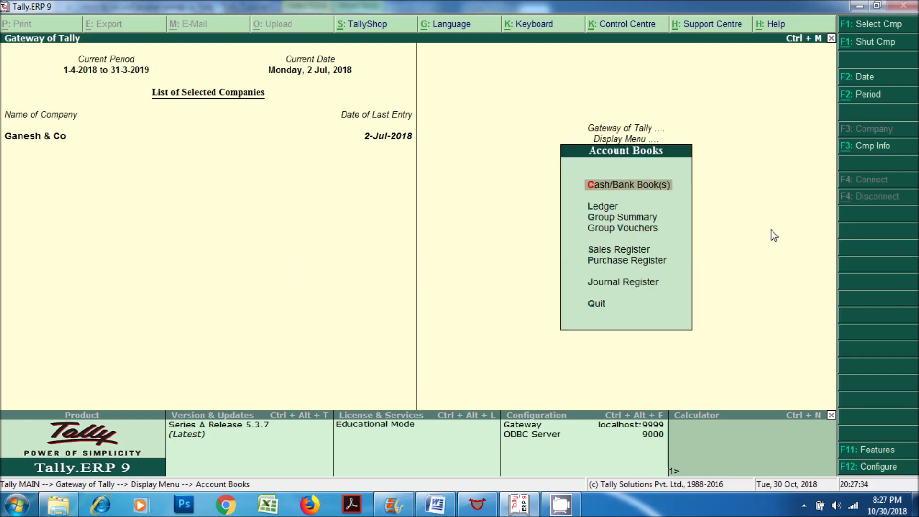
pyautogui.press('Return')
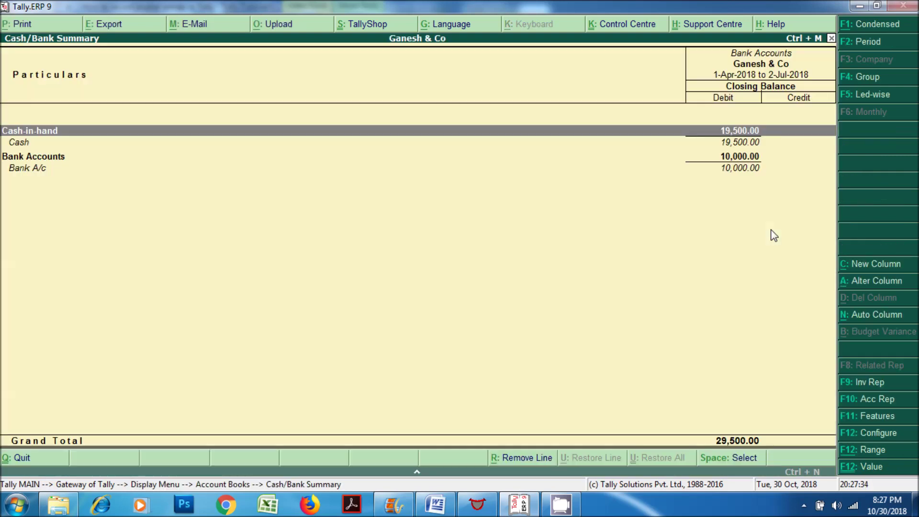
pyautogui.click(742, 143)
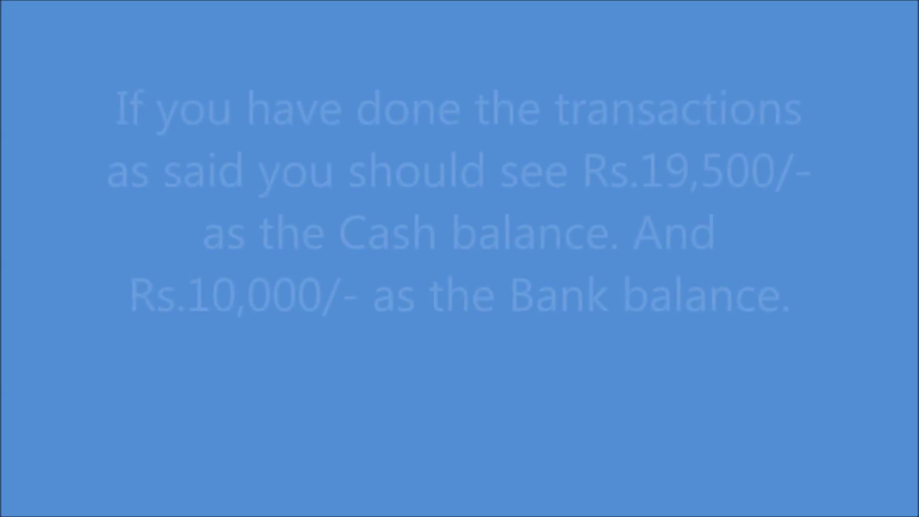
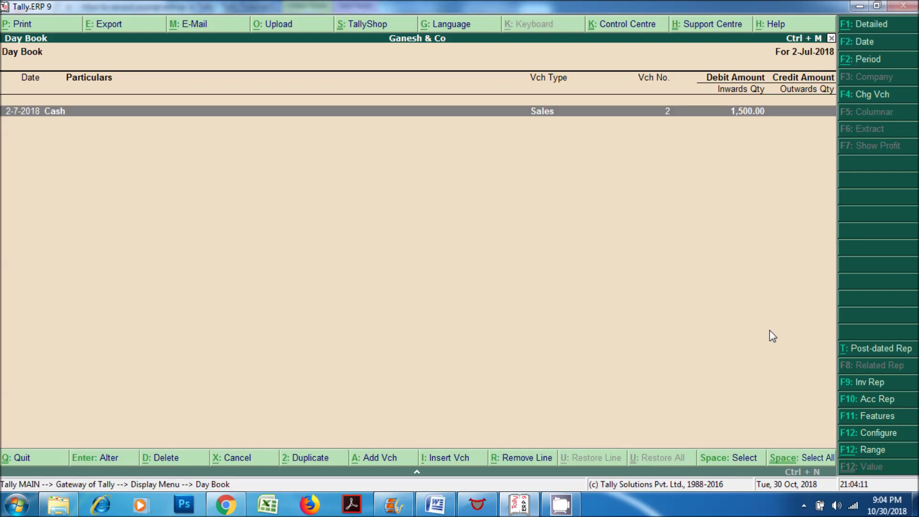
# Step: Set the Day Book period from 1-4-2018 to 31-3-19 to review the whole year's vouchers
pyautogui.click(871, 59)
pyautogui.write('1-4-2018')
pyautogui.press('Return')
pyautogui.write('31-3-19')
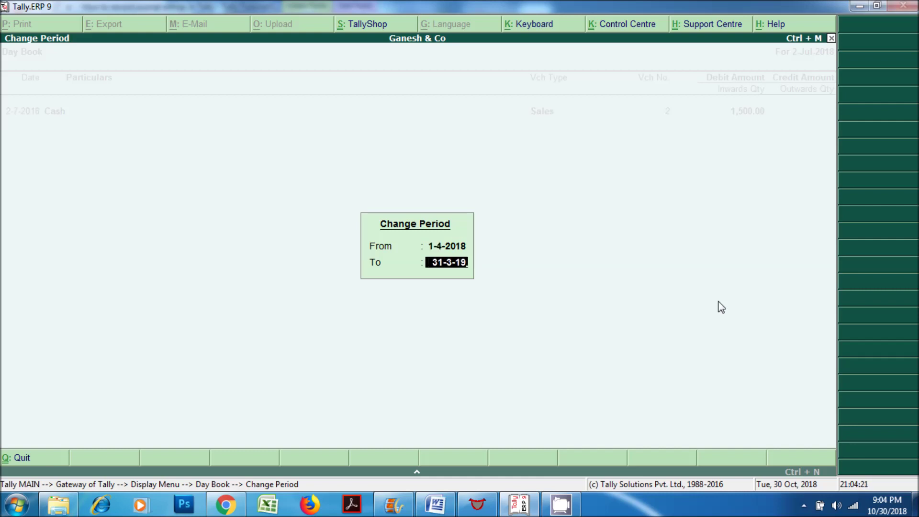
pyautogui.press('Return')
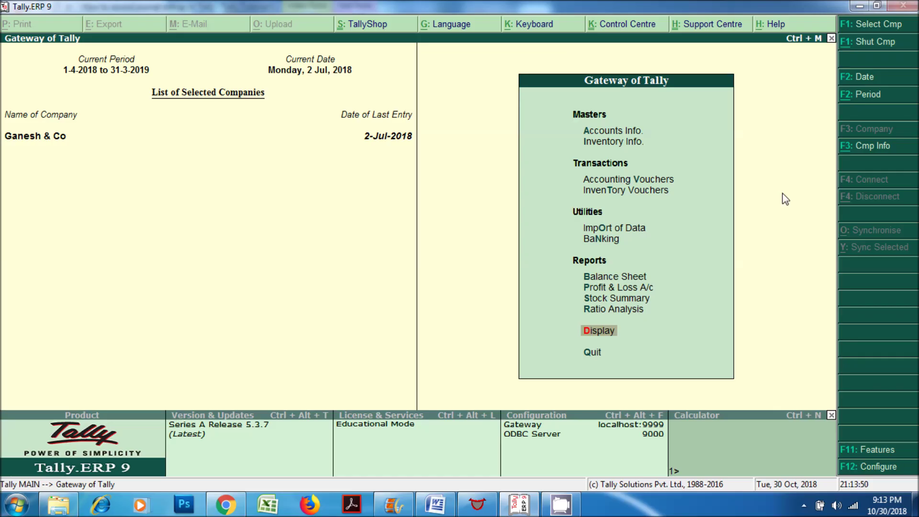
# Step: Open the ledger vouchers of the credit customer's account from the account books
pyautogui.press('Up')
pyautogui.press('Down')
pyautogui.press('Return')
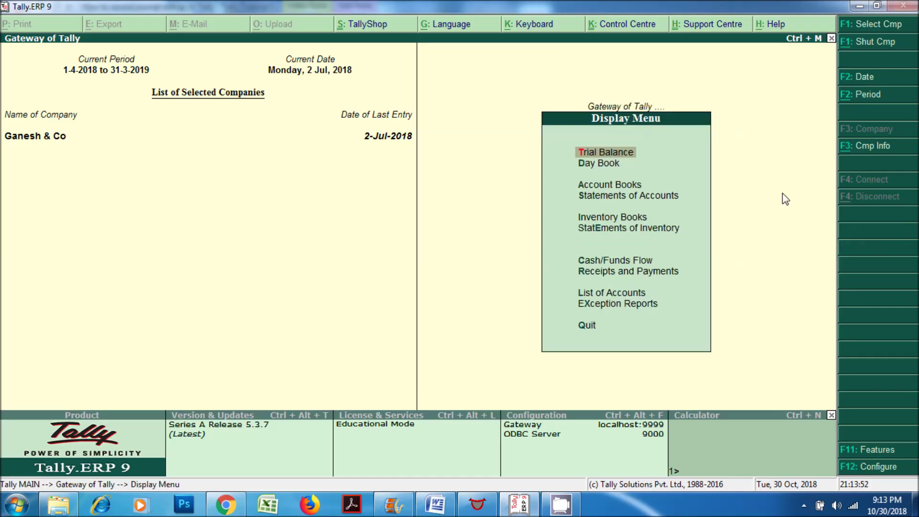
pyautogui.press('Down')
pyautogui.press('Down')
pyautogui.press('Return')
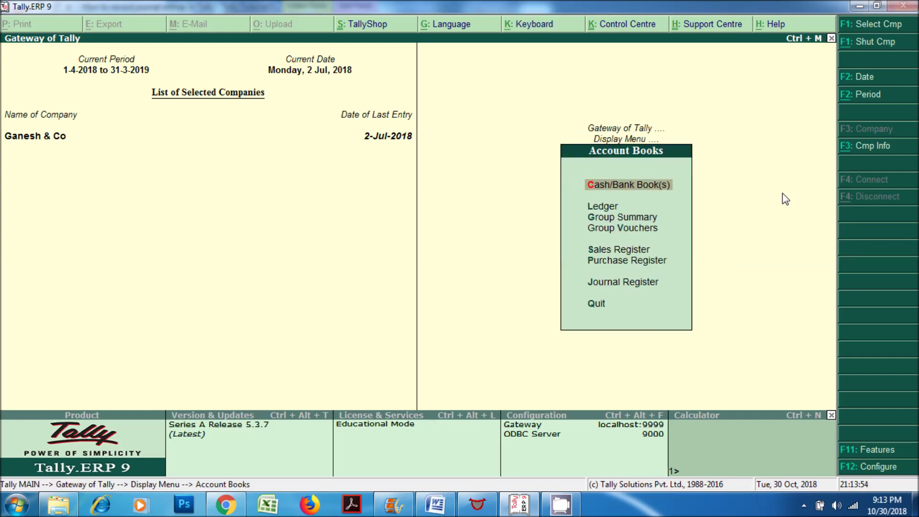
pyautogui.press('Down')
pyautogui.press('Return')
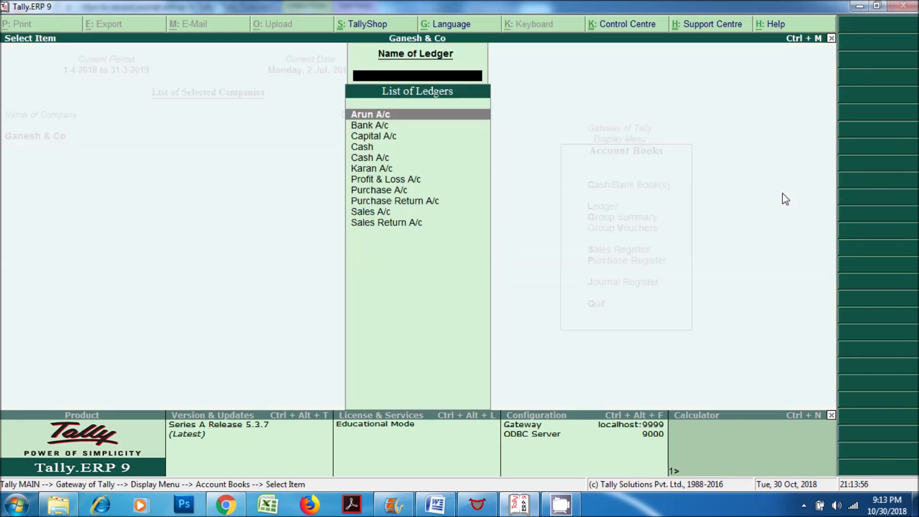
pyautogui.press('Down')
pyautogui.press('Down')
pyautogui.press('Down')
pyautogui.press('Down')
pyautogui.press('Down')
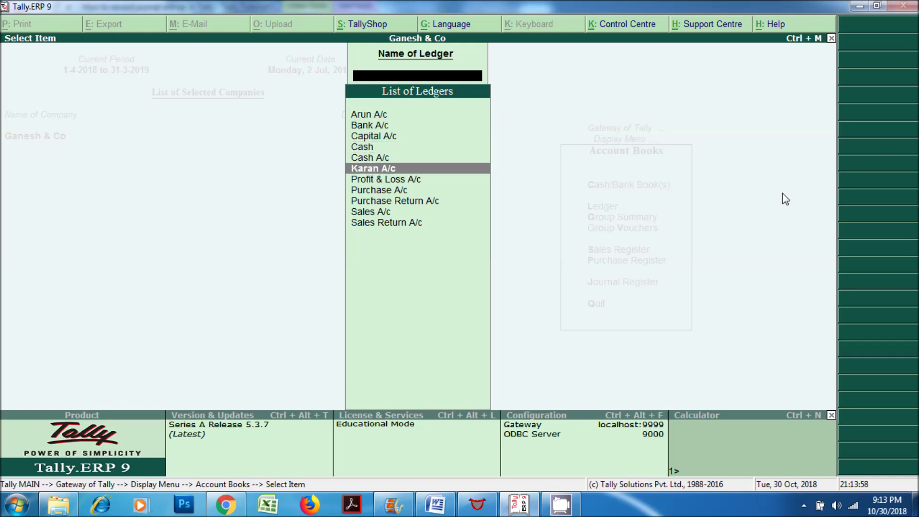
pyautogui.press('Return')
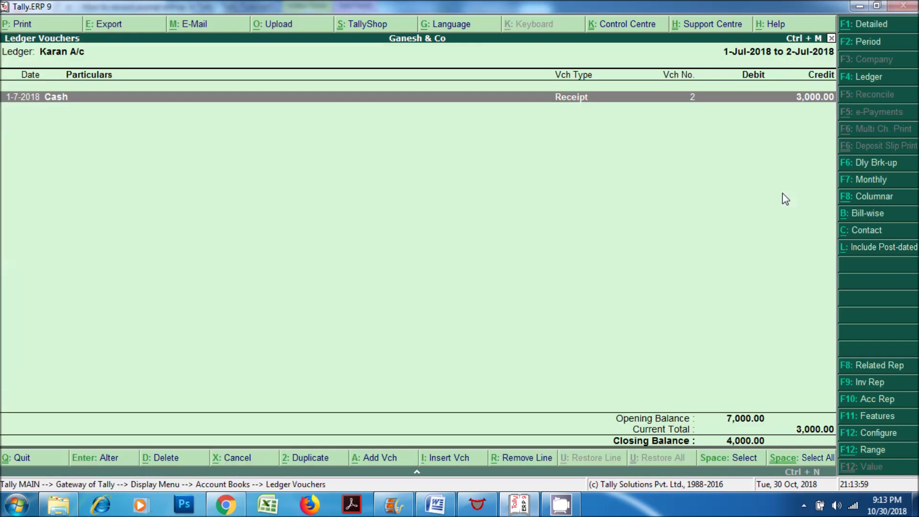
# Step: Set the customer ledger's period from 1-4-2018 to 31-3-19 to review all its transactions
pyautogui.click(868, 44)
pyautogui.write('1')
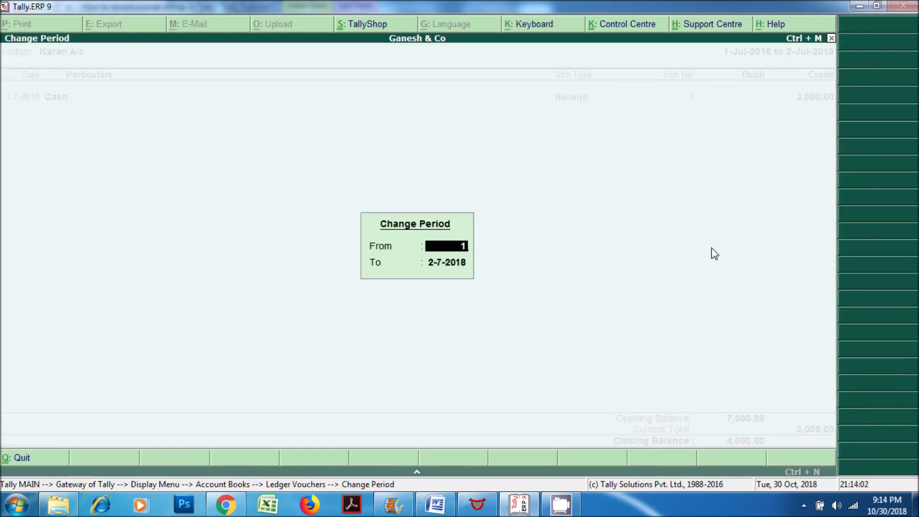
pyautogui.write('-4-2018')
pyautogui.press('Return')
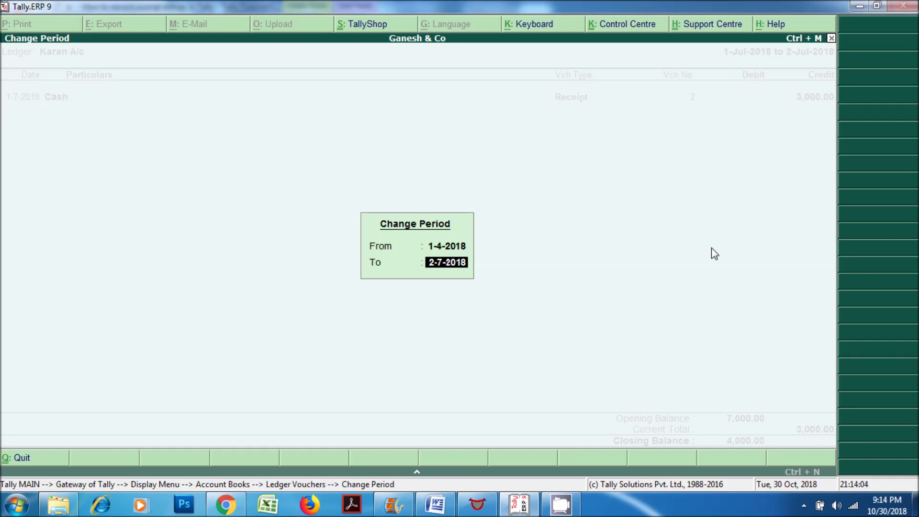
pyautogui.write('31-3-19')
pyautogui.press('Return')
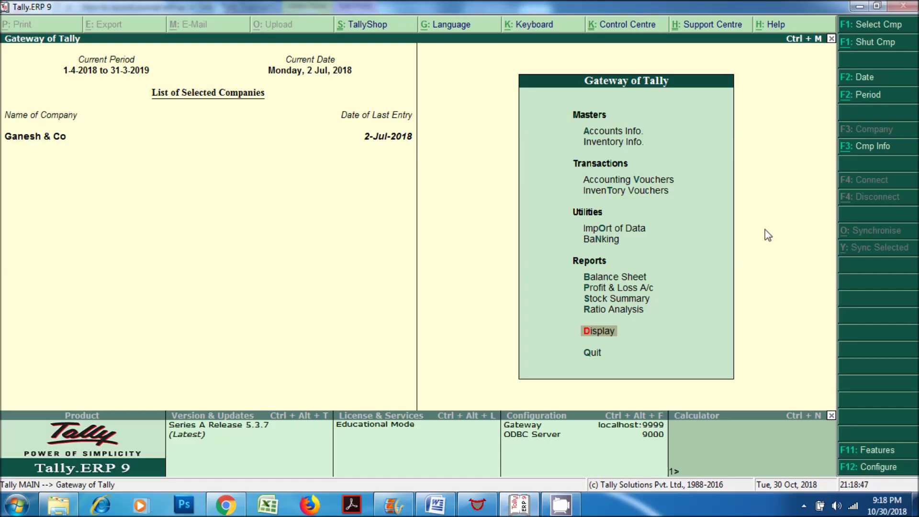
# Step: Open the Sales Register from the account books and review the monthly sales totals
pyautogui.press('Up')
pyautogui.press('Down')
pyautogui.press('Return')
pyautogui.press('Down')
pyautogui.press('Down')
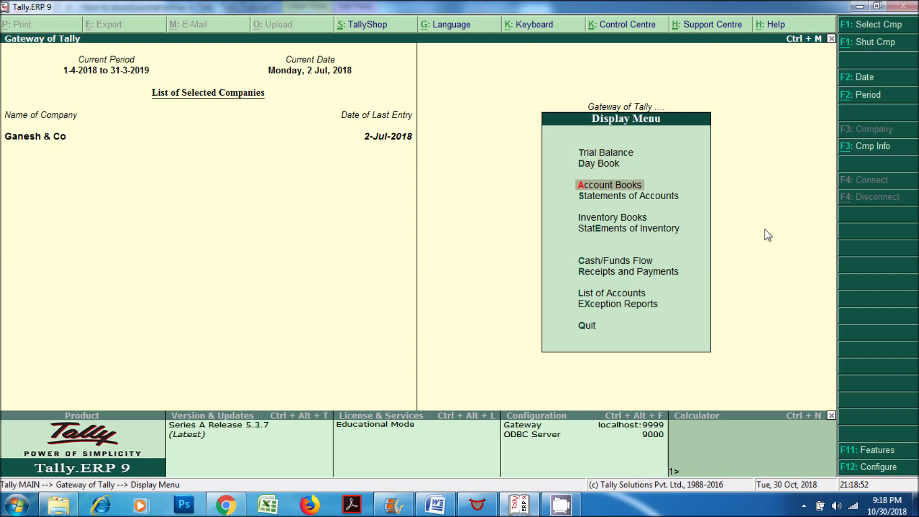
pyautogui.press('Return')
pyautogui.press('Down')
pyautogui.press('Down')
pyautogui.press('Down')
pyautogui.press('Down')
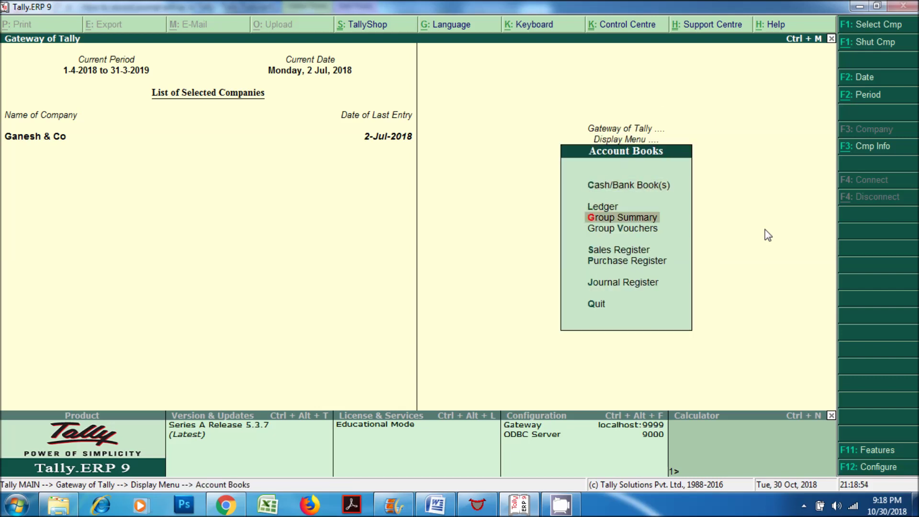
pyautogui.press('Return')
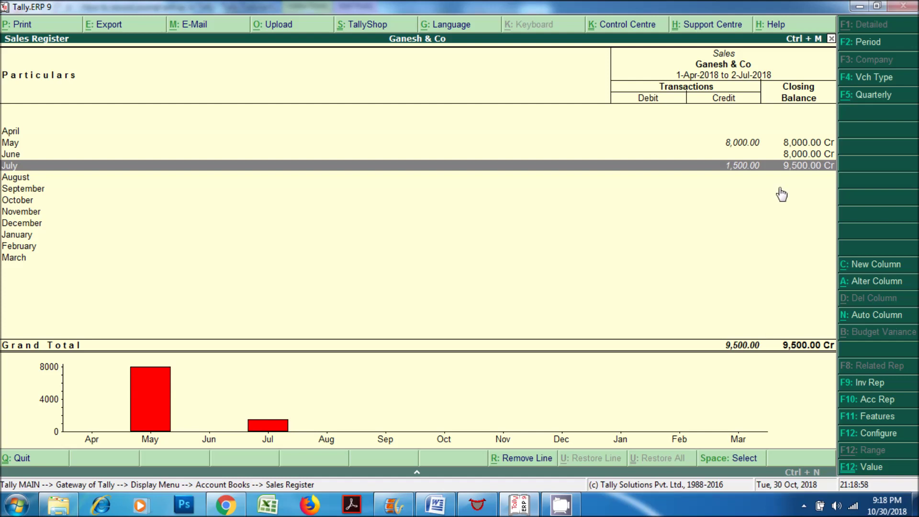
pyautogui.press('Escape')
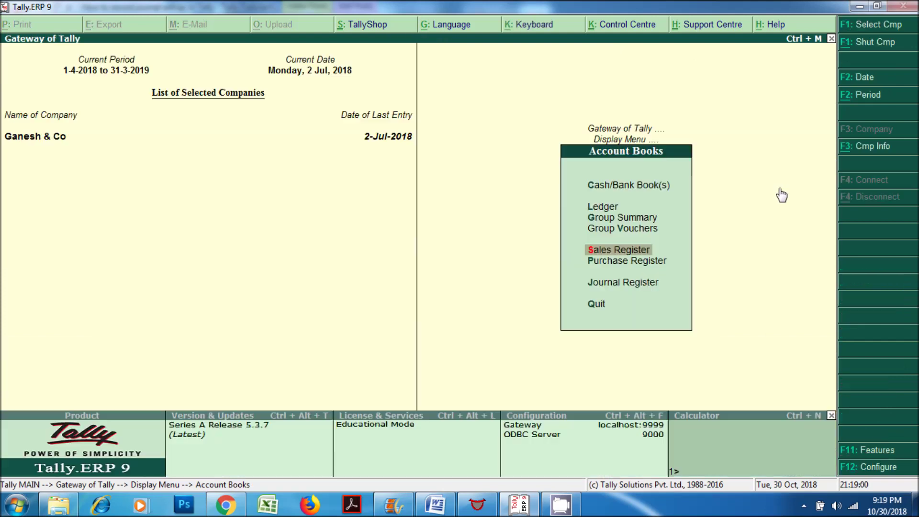
# Step: Open the Purchase Register from the account books to review the monthly purchases, then leave the account books
pyautogui.press('Down')
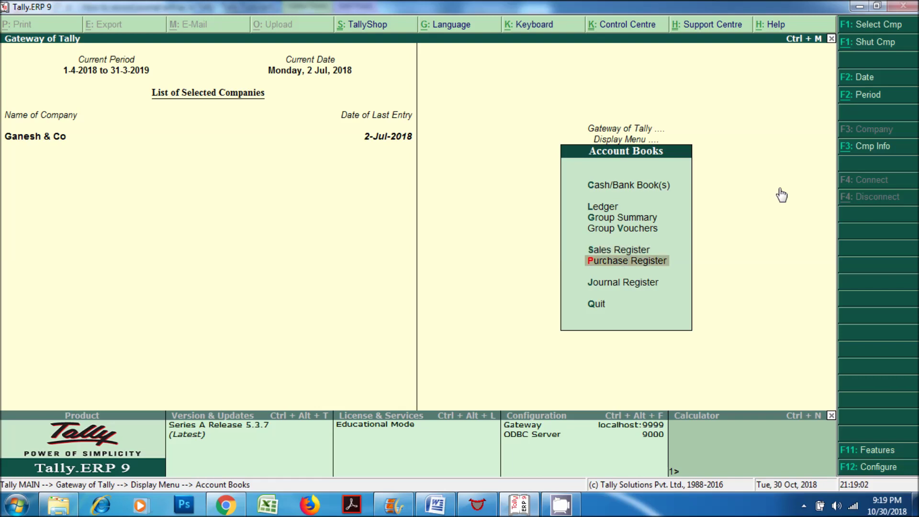
pyautogui.press('Return')
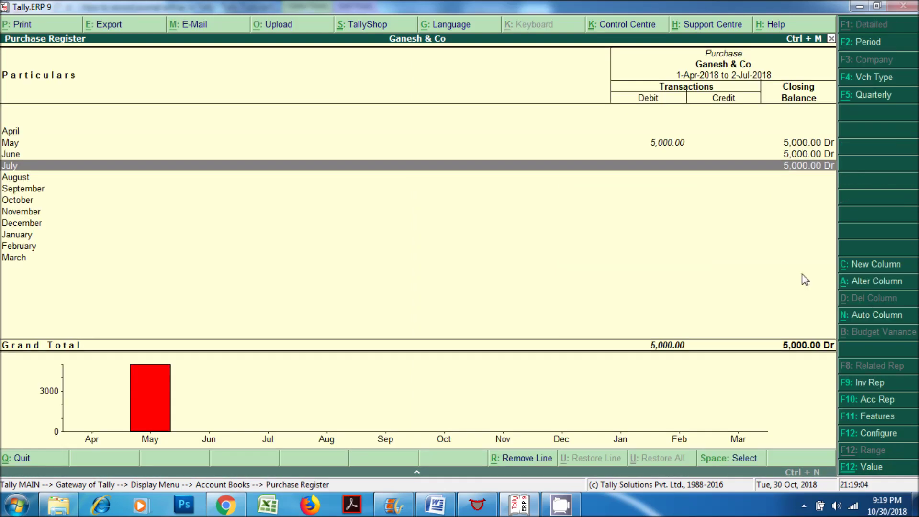
pyautogui.press('Escape')
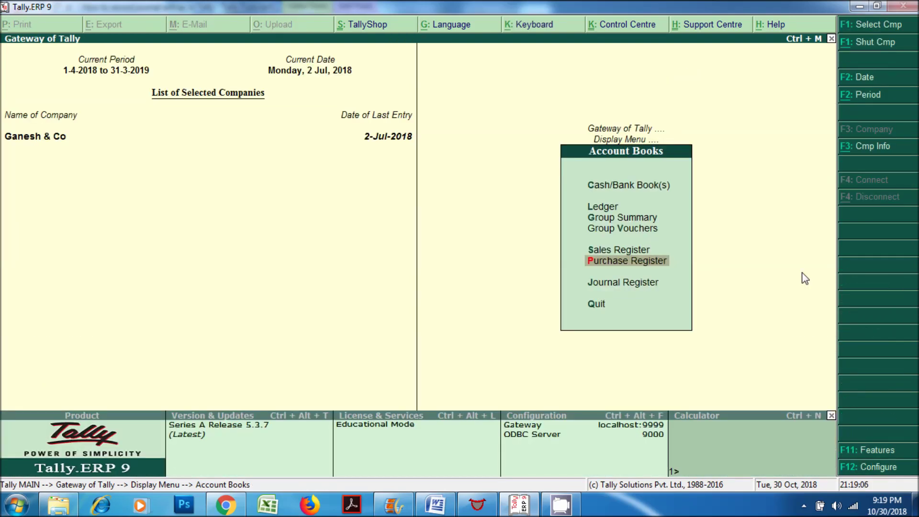
pyautogui.press('Escape')
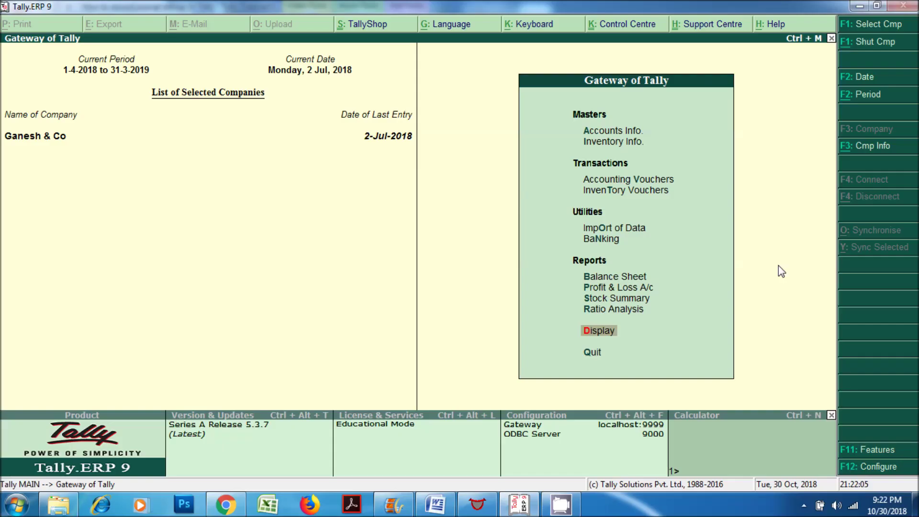
# Step: Open the outstanding receivables from the statements of accounts and check the customer's pending bill
pyautogui.press('Up')
pyautogui.press('Down')
pyautogui.press('Return')
pyautogui.press('Down')
pyautogui.press('Down')
pyautogui.press('Down')
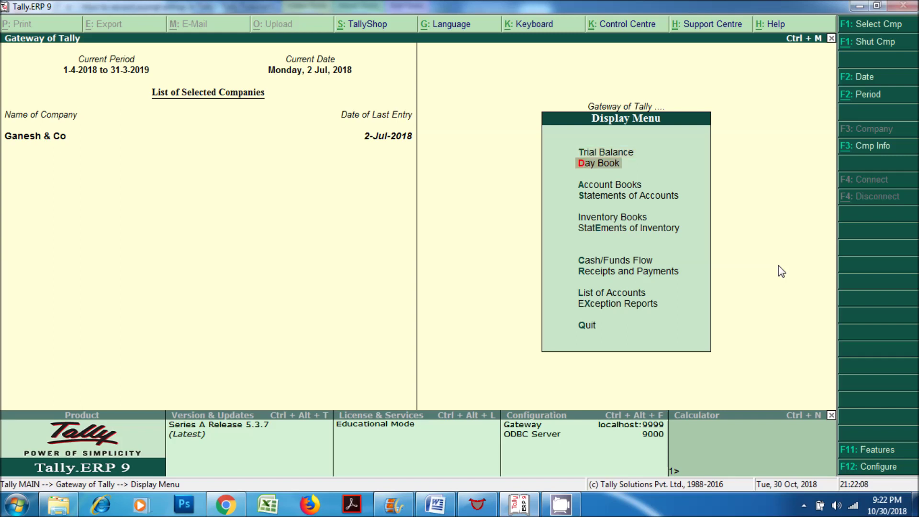
pyautogui.press('Return')
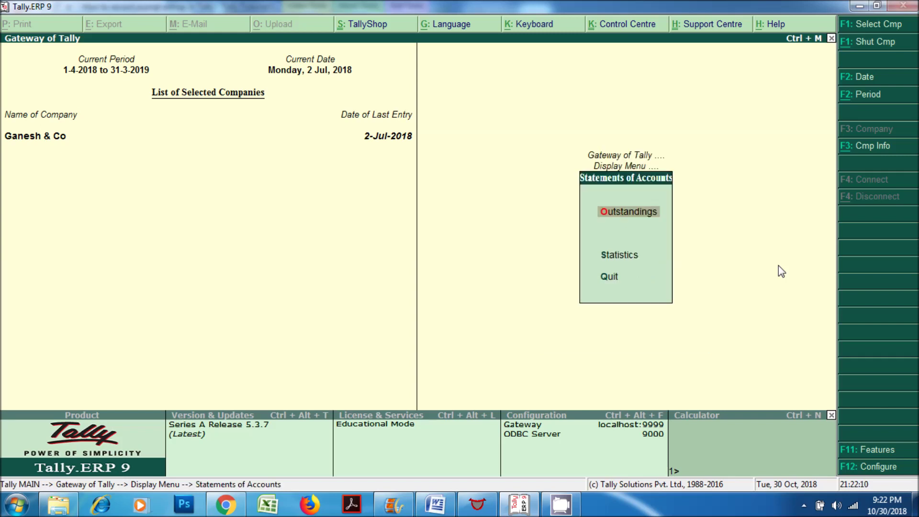
pyautogui.press('Return')
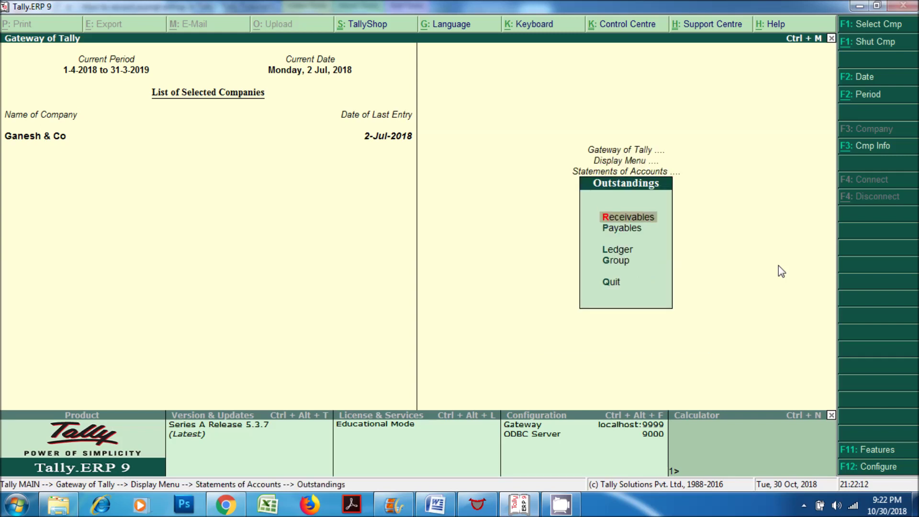
pyautogui.press('Return')
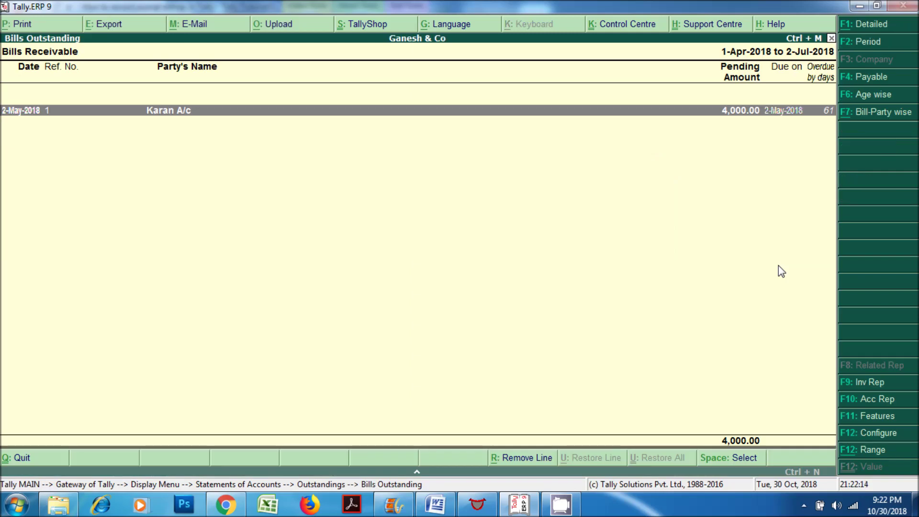
pyautogui.press('Escape')
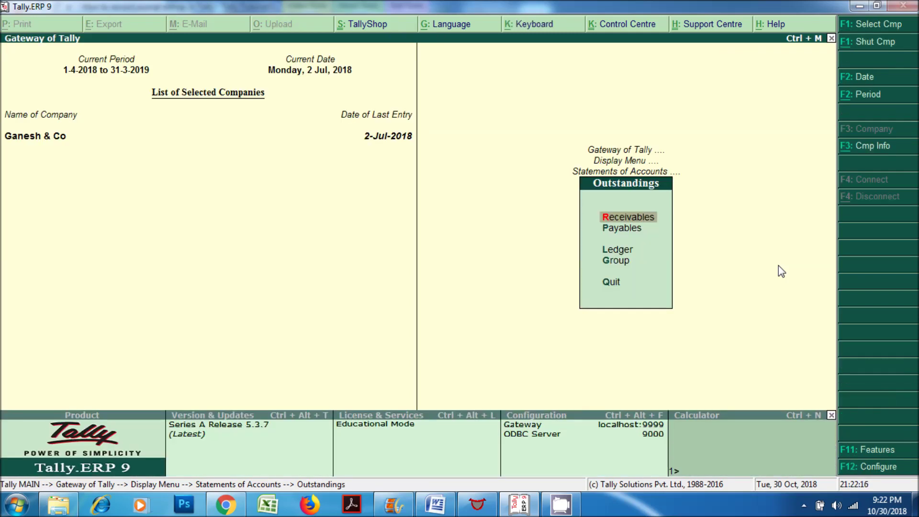
# Step: Open the outstanding payables and check the pending bill owed to the supplier
pyautogui.press('Down')
pyautogui.press('Return')
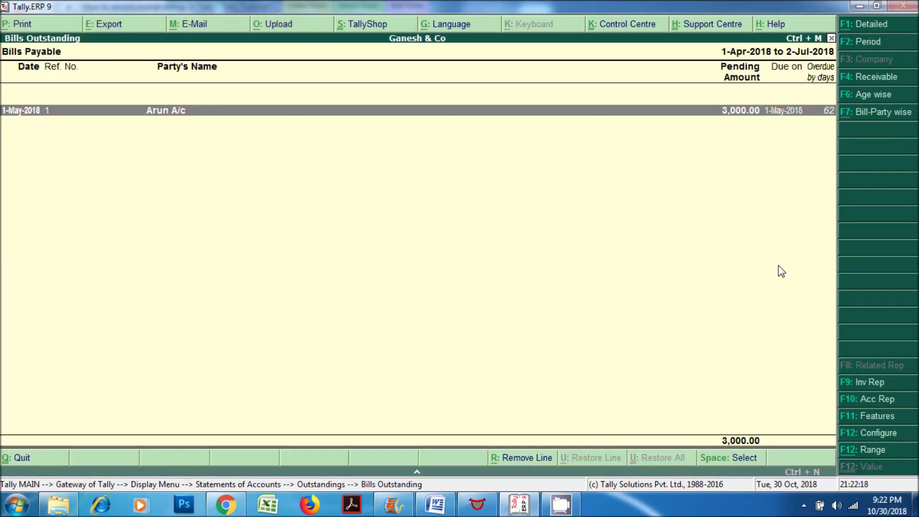
pyautogui.press('Escape')
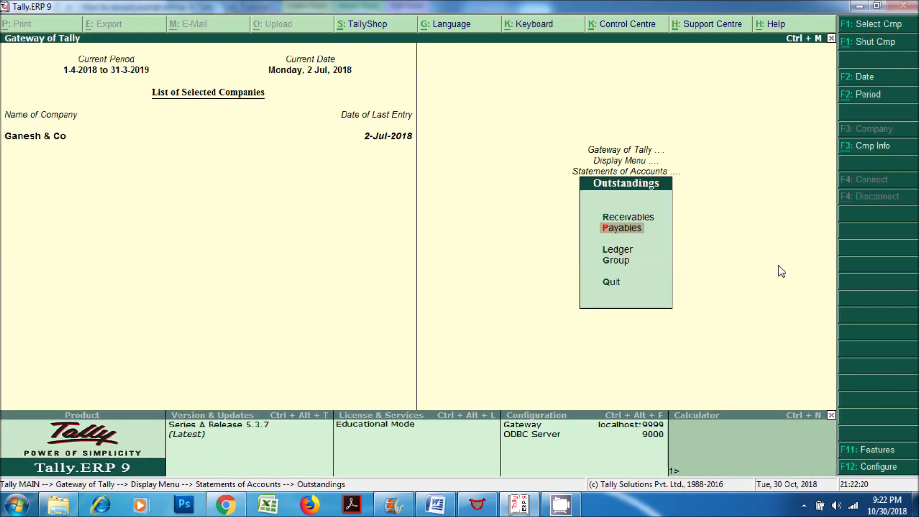
# Step: View the ledger outstandings of the credit customer's account, then return to the Gateway of Tally
pyautogui.press('Down')
pyautogui.press('Return')
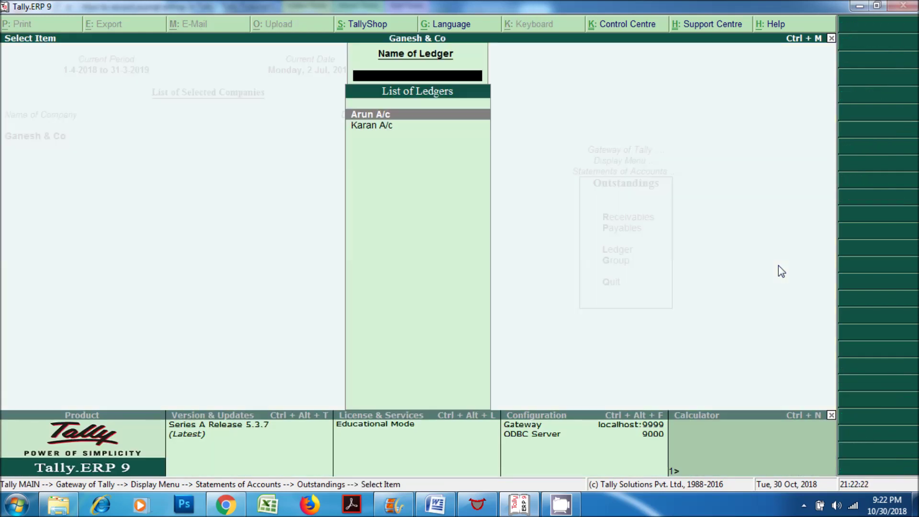
pyautogui.press('Down')
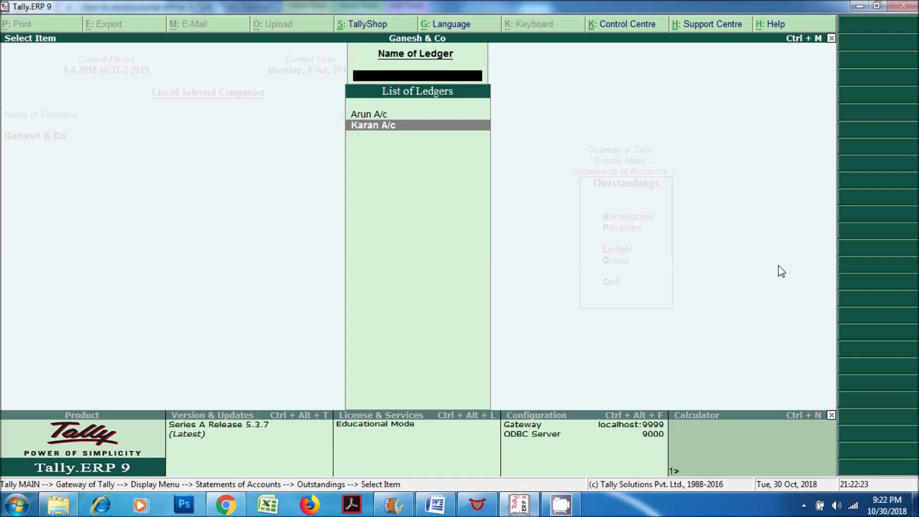
pyautogui.press('Return')
pyautogui.press('Escape')
pyautogui.press('Escape')
pyautogui.press('Escape')
pyautogui.press('Escape')
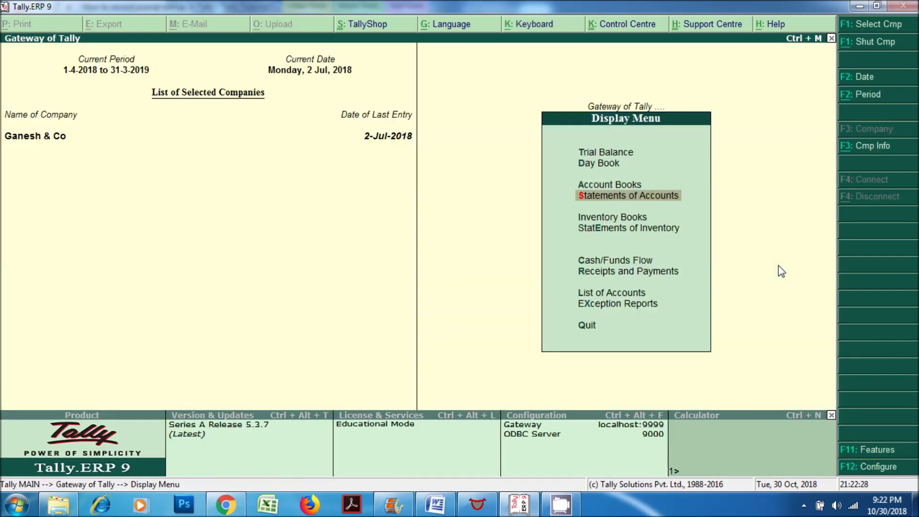
pyautogui.press('Escape')
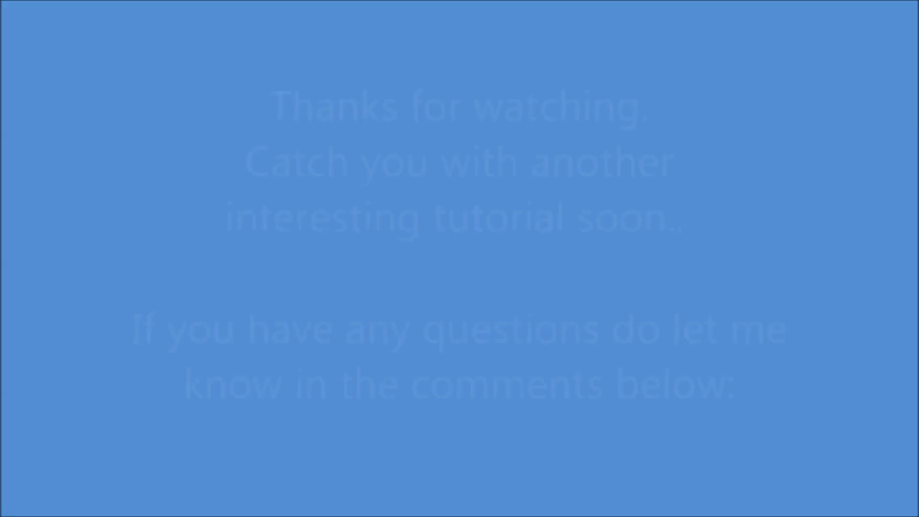